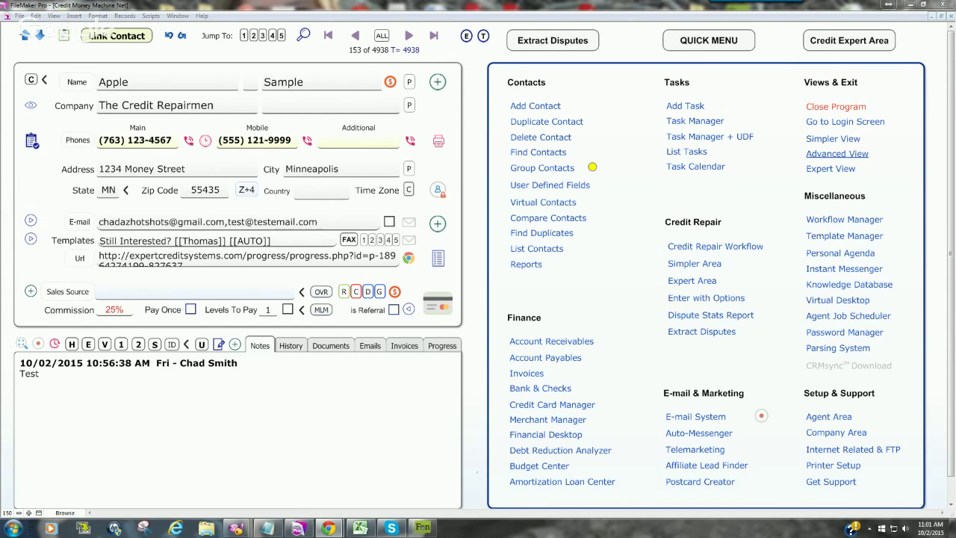
pyautogui.click(849, 40)
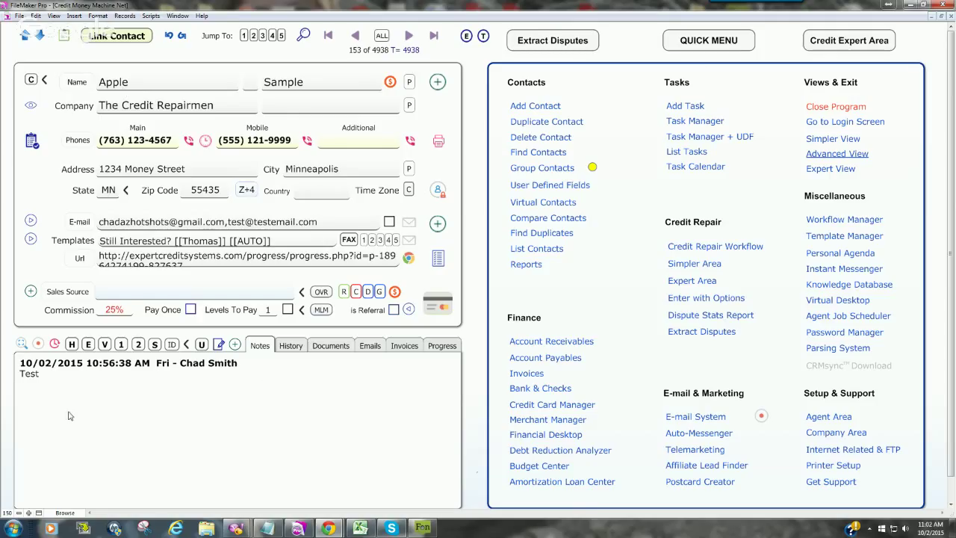
pyautogui.click(249, 365)
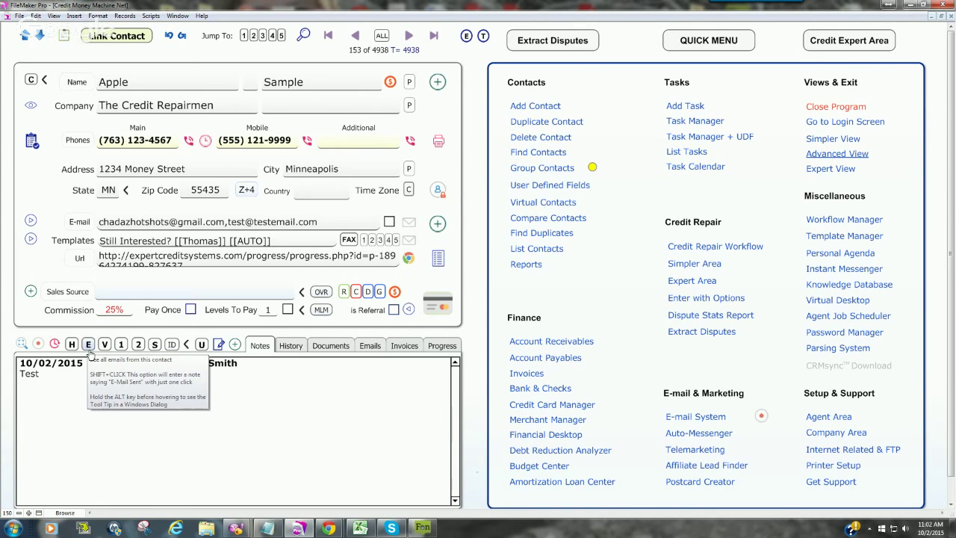
pyautogui.click(155, 345)
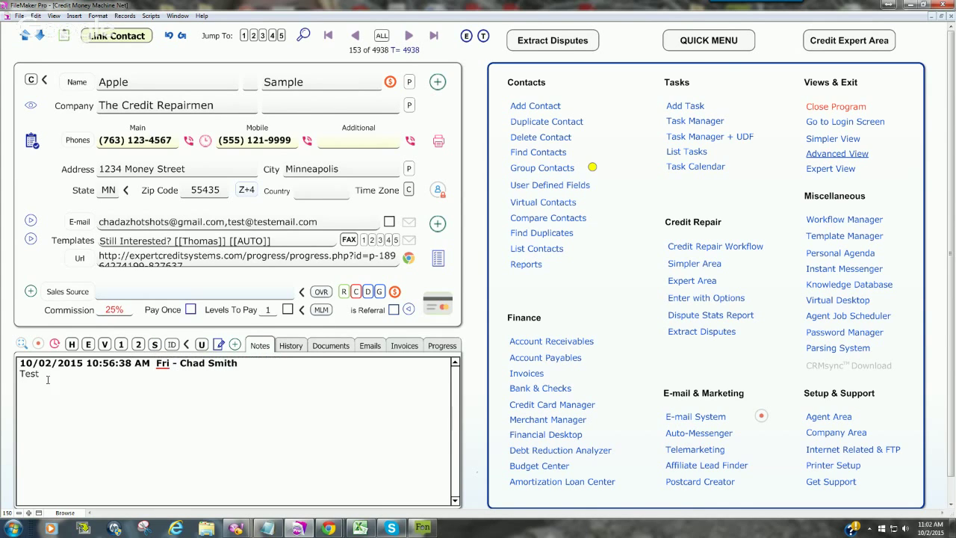
# - Add two help notes to the contact, one reading "Support Given" and one reading "Support Given: Trained on email system"
pyautogui.click(73, 344)
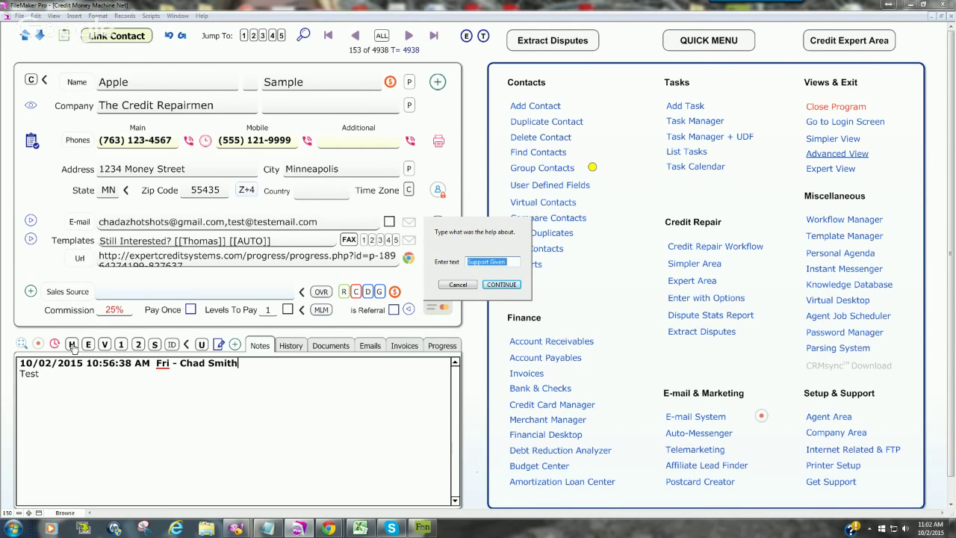
pyautogui.click(499, 286)
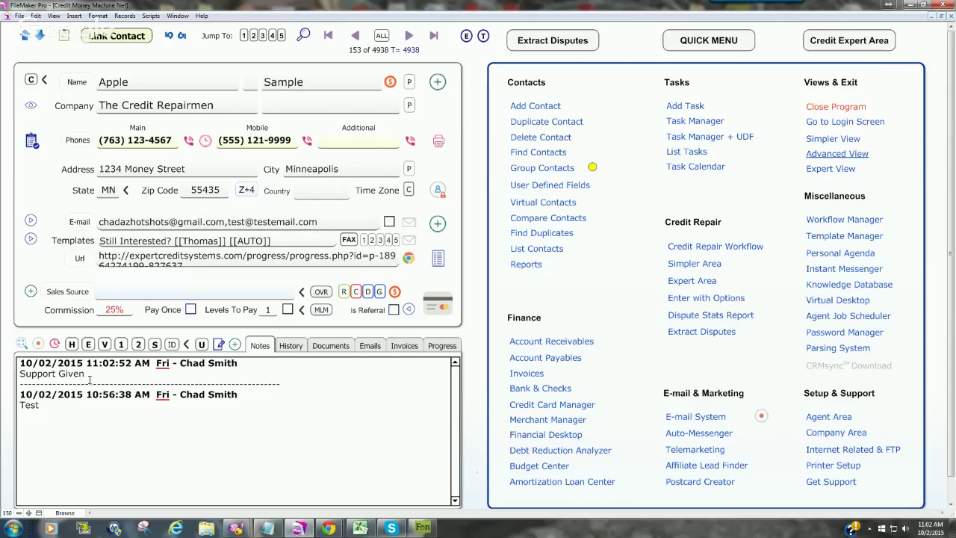
pyautogui.click(71, 344)
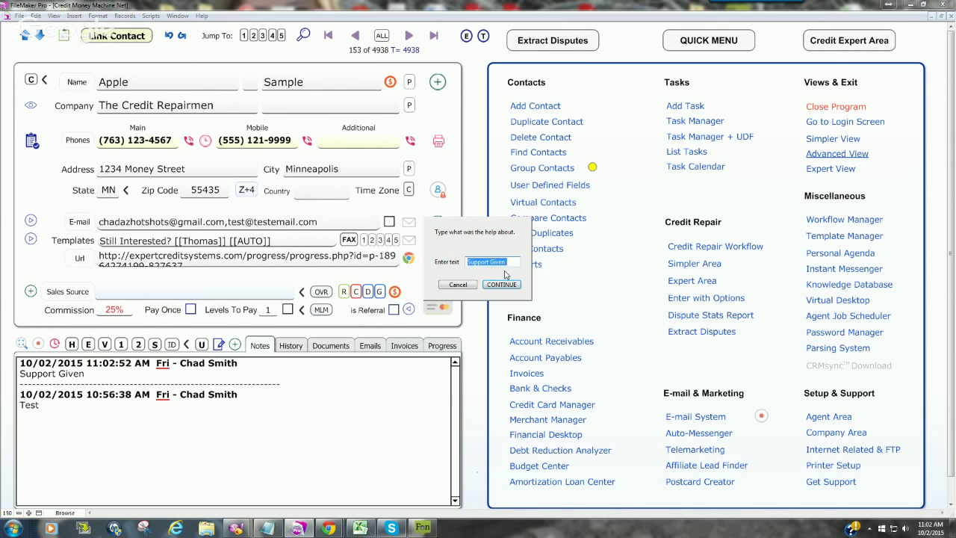
pyautogui.click(508, 262)
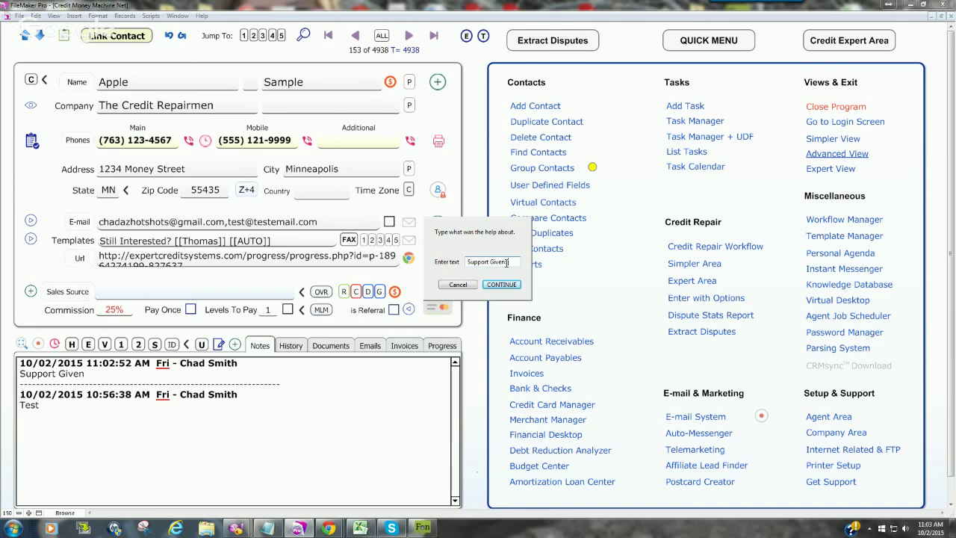
pyautogui.write(': Tra')
pyautogui.write('ined on emai')
pyautogui.write('l system')
pyautogui.press('Return')
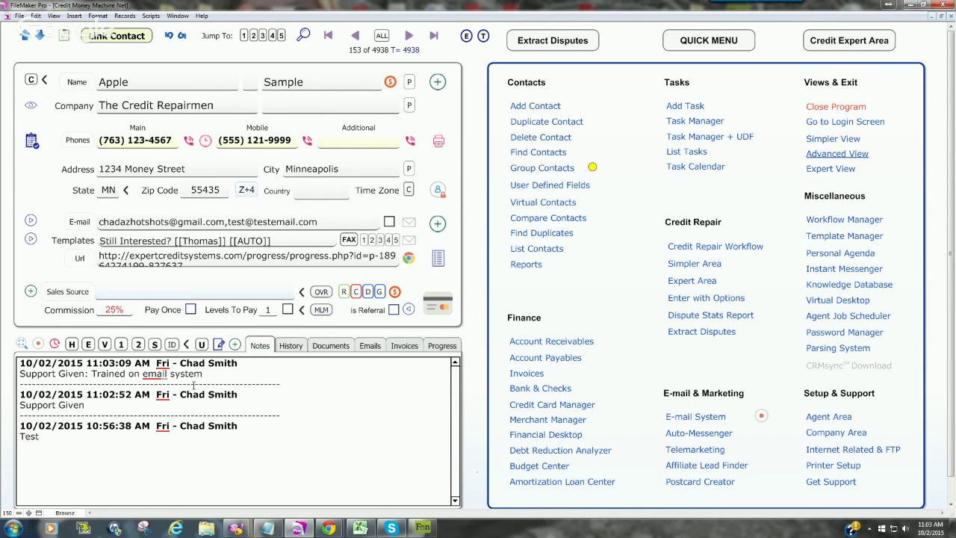
pyautogui.moveTo(239, 361); pyautogui.dragTo(21, 364)
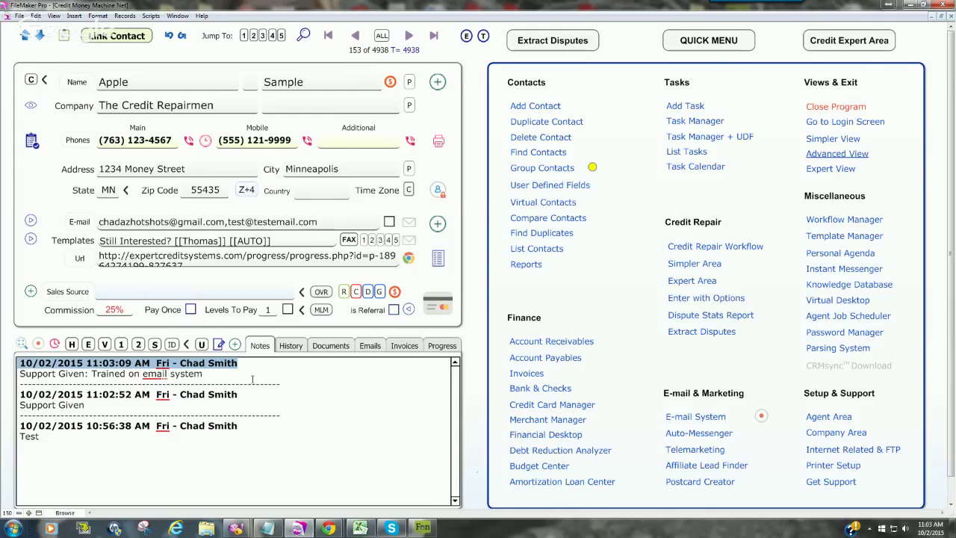
pyautogui.click(243, 378)
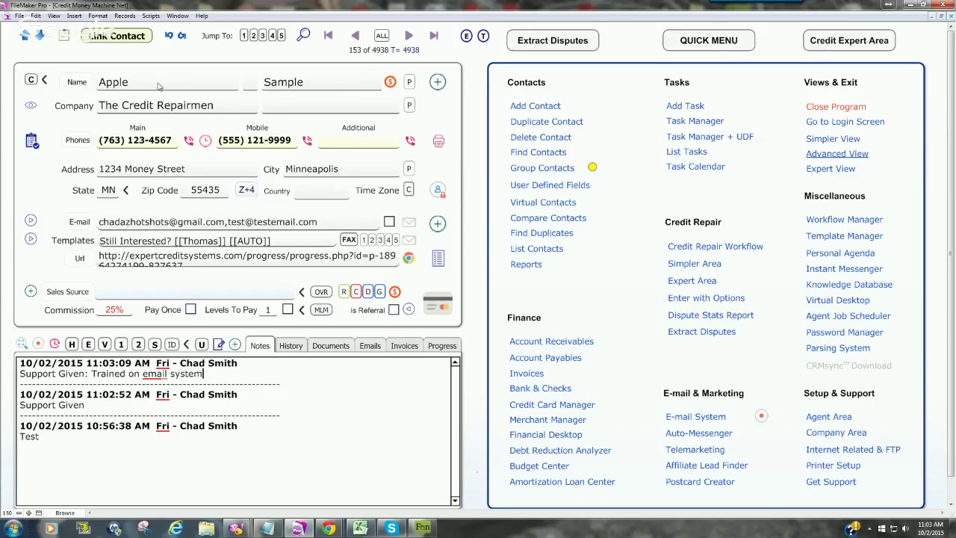
# - View all emails from this contact, return to the contact record and highlight its first e-mail address
pyautogui.click(88, 345)
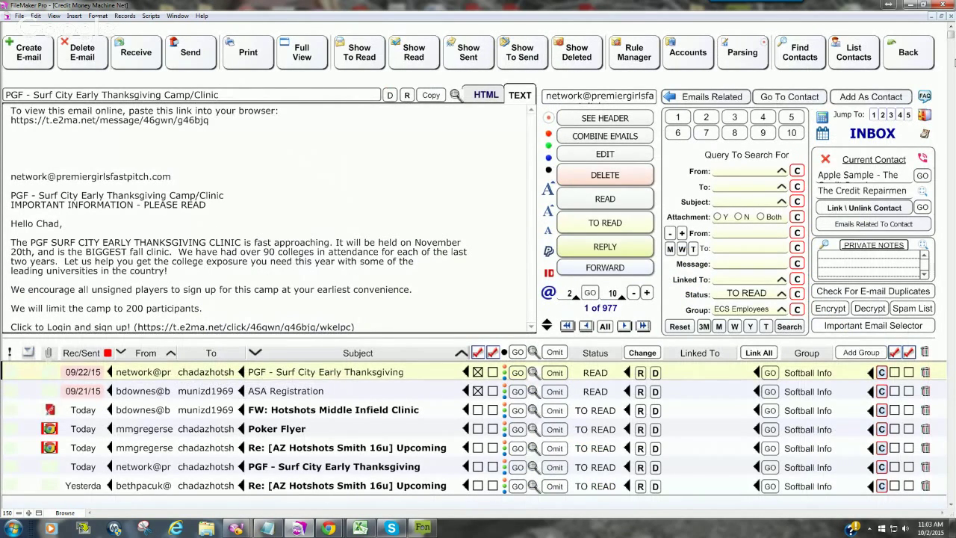
pyautogui.click(907, 52)
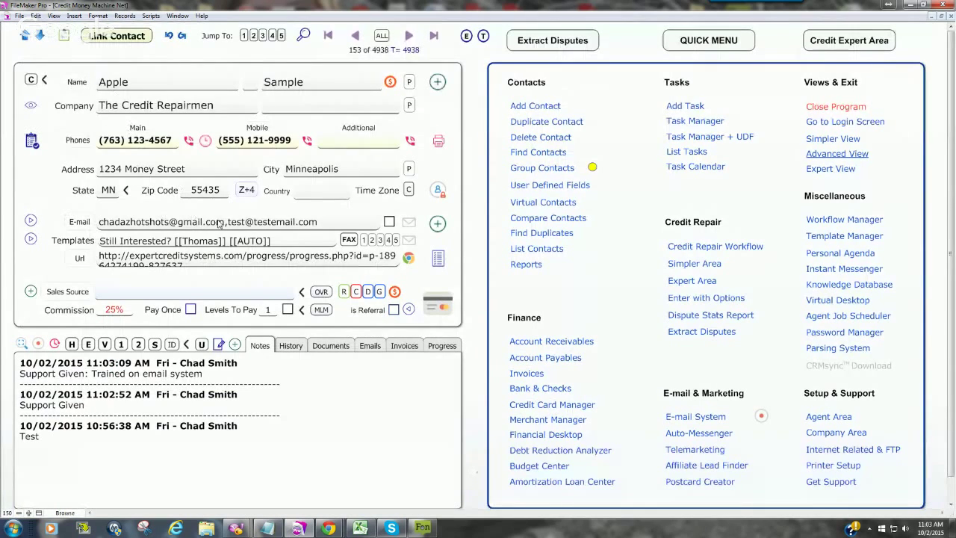
pyautogui.moveTo(224, 222); pyautogui.dragTo(137, 222)
pyautogui.moveTo(103, 222); pyautogui.dragTo(97, 222)
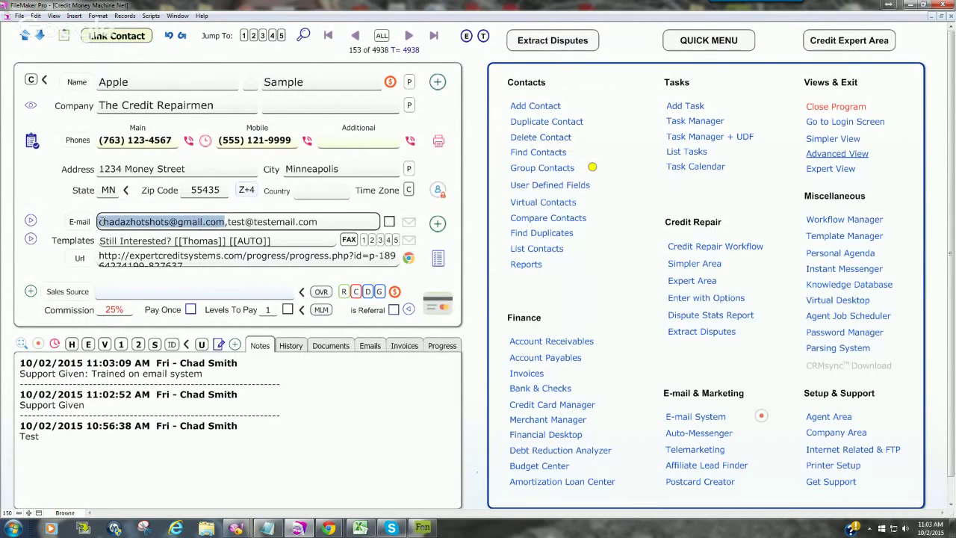
# - Add an email note to the contact reading "E-Mail Sent: Still interested?"
pyautogui.click(266, 412)
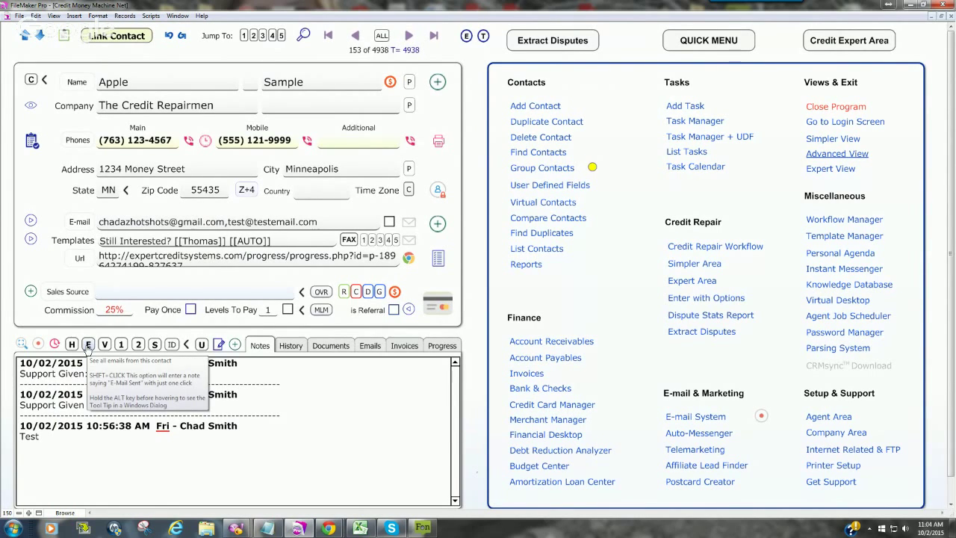
pyautogui.click(87, 346)
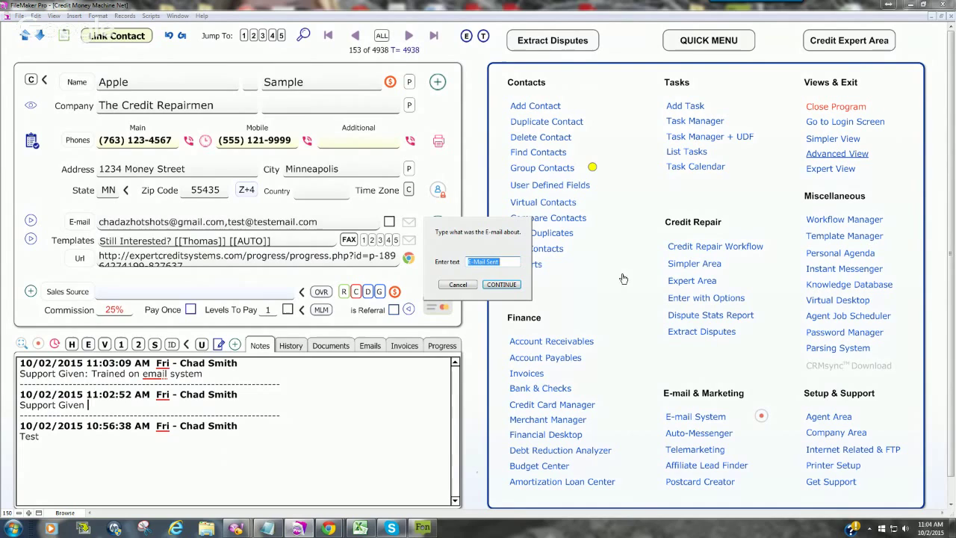
pyautogui.click(502, 261)
pyautogui.write(':')
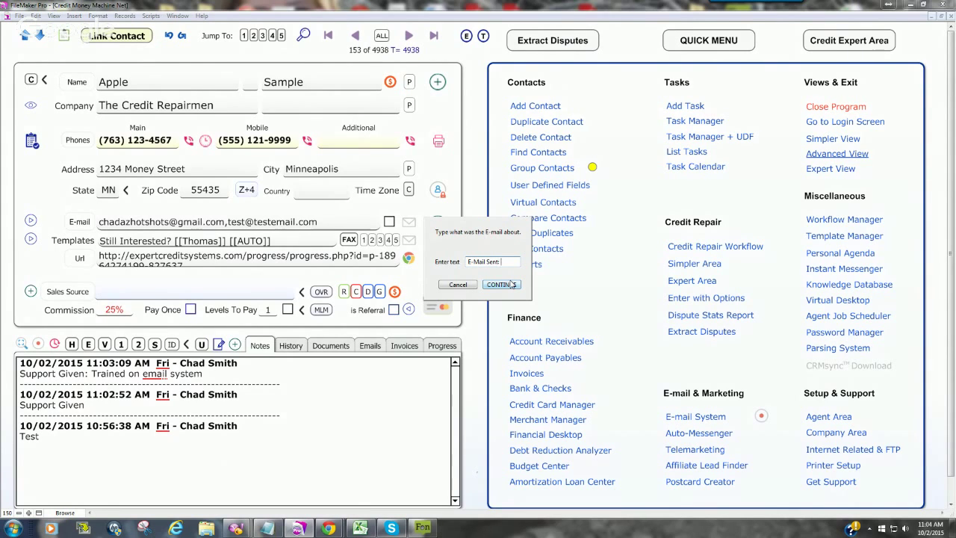
pyautogui.write(' Still interested?')
pyautogui.click(512, 285)
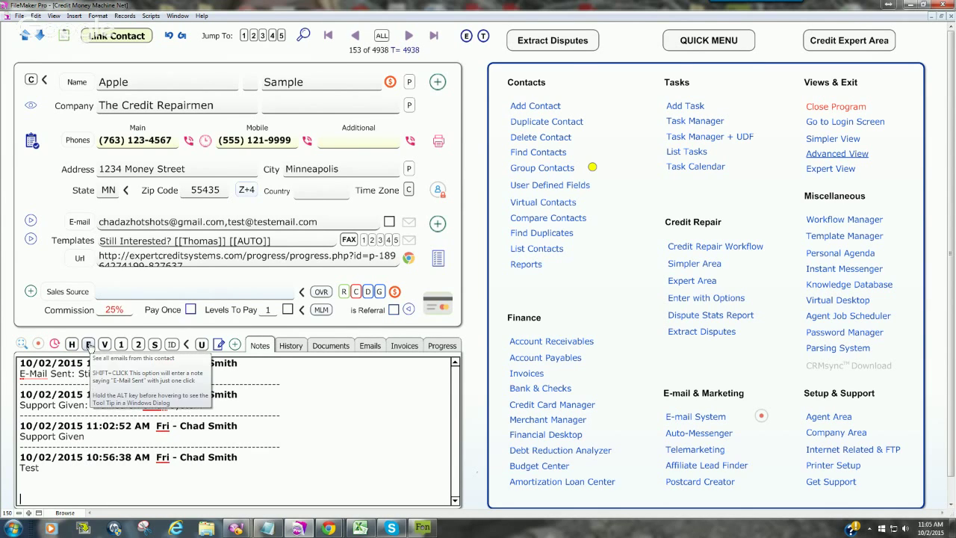
# - Add a voice message note to the contact with the default text "Voice Message Left"
pyautogui.click(105, 345)
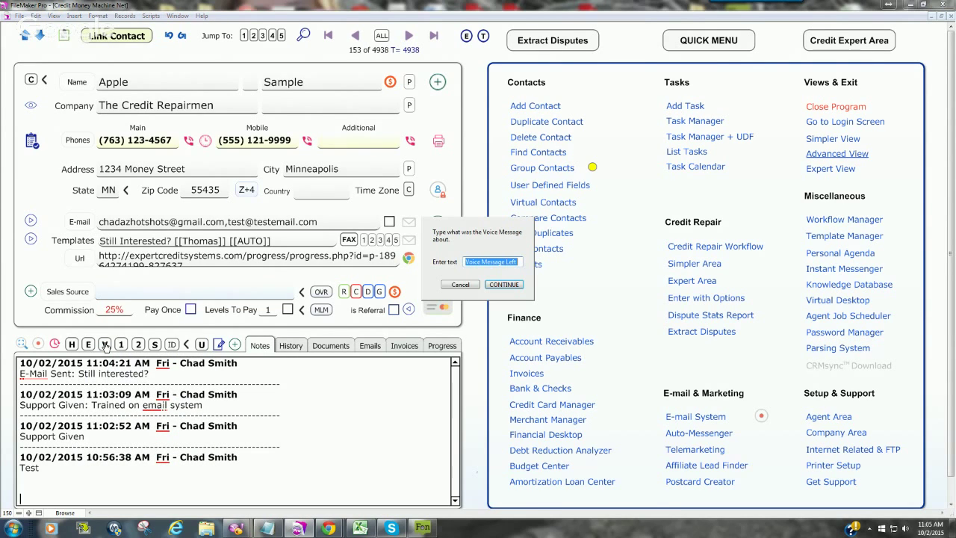
pyautogui.click(504, 285)
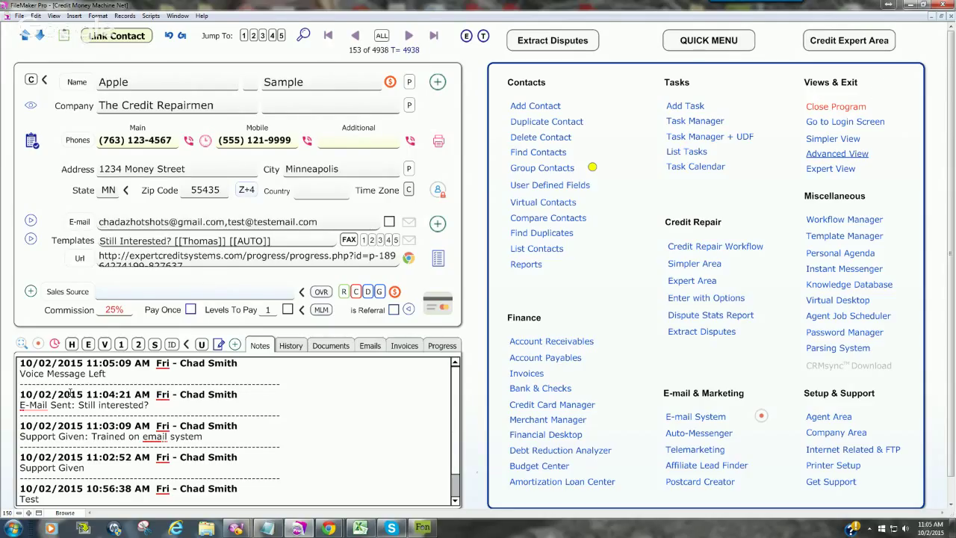
pyautogui.click(104, 344)
pyautogui.click(523, 259)
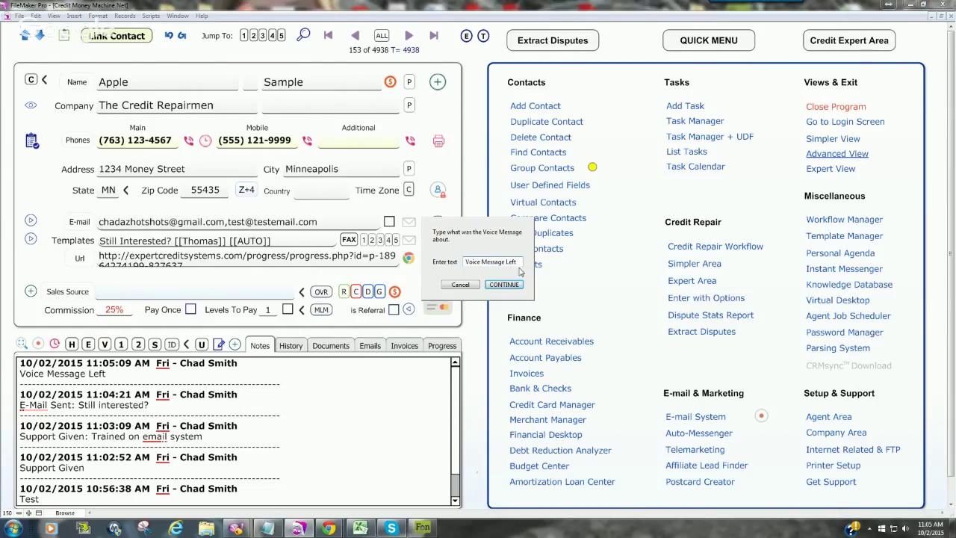
pyautogui.press('BackSpace')
pyautogui.press('BackSpace')
pyautogui.press('BackSpace')
pyautogui.press('BackSpace')
pyautogui.press('BackSpace')
pyautogui.press('BackSpace')
pyautogui.press('BackSpace')
pyautogui.press('BackSpace')
pyautogui.press('BackSpace')
pyautogui.press('BackSpace')
pyautogui.press('BackSpace')
pyautogui.press('BackSpace')
pyautogui.press('BackSpace')
pyautogui.press('BackSpace')
pyautogui.press('BackSpace')
pyautogui.press('BackSpace')
pyautogui.press('BackSpace')
pyautogui.press('BackSpace')
pyautogui.write('xcjjc;klj;askjjklj')
pyautogui.press('BackSpace')
pyautogui.press('BackSpace')
pyautogui.press('BackSpace')
pyautogui.press('BackSpace')
pyautogui.press('BackSpace')
pyautogui.press('BackSpace')
pyautogui.press('BackSpace')
pyautogui.press('BackSpace')
pyautogui.press('BackSpace')
pyautogui.press('BackSpace')
pyautogui.press('BackSpace')
pyautogui.press('BackSpace')
pyautogui.press('BackSpace')
pyautogui.press('BackSpace')
pyautogui.press('BackSpace')
pyautogui.press('BackSpace')
pyautogui.press('BackSpace')
pyautogui.press('BackSpace')
pyautogui.click(469, 284)
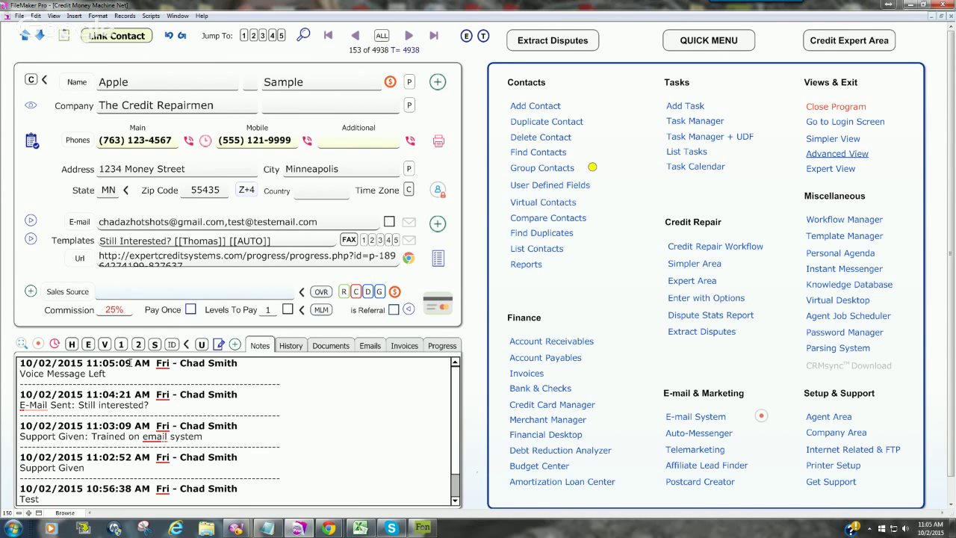
# - Add a voice message note reading "Voice Message Left regarding x" and highlight its text in the notes
pyautogui.click(104, 344)
pyautogui.click(517, 262)
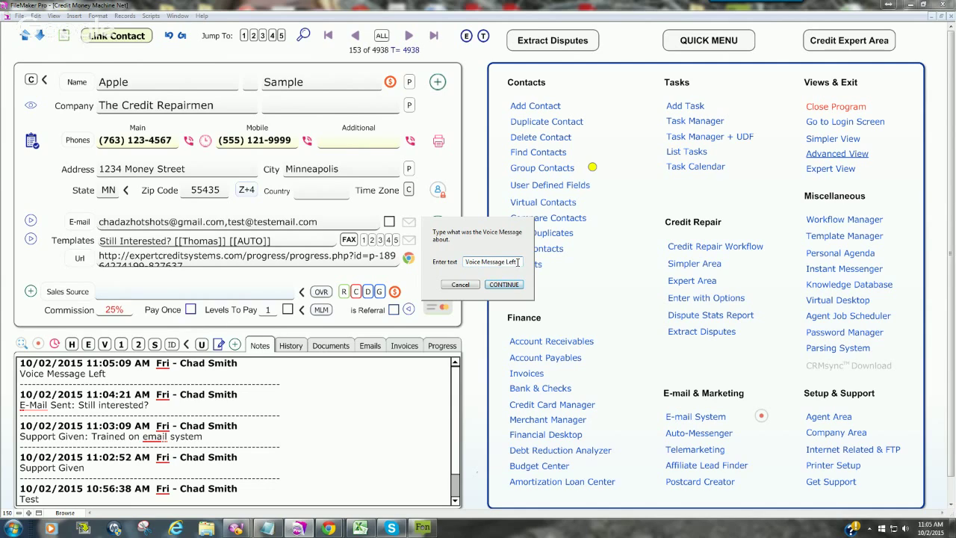
pyautogui.write('regard')
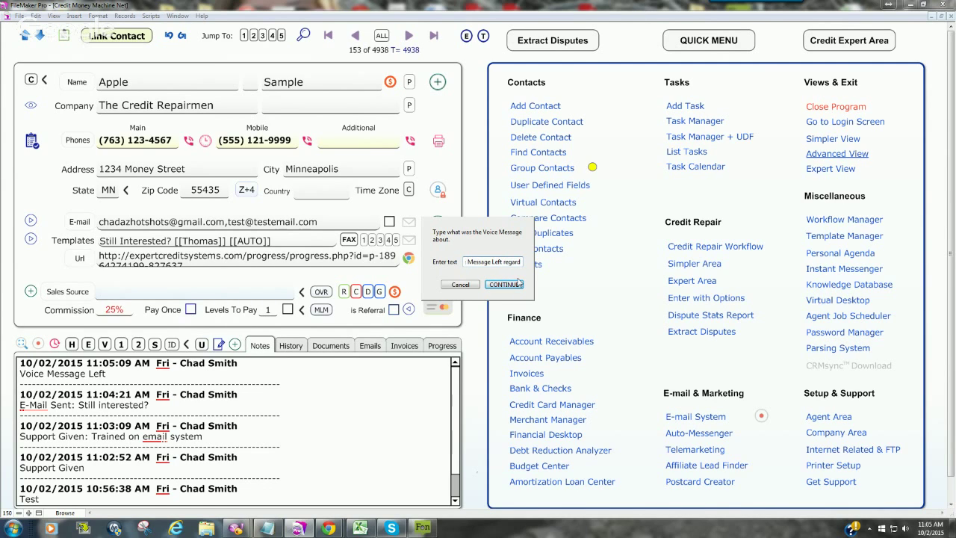
pyautogui.write('ing x')
pyautogui.click(519, 284)
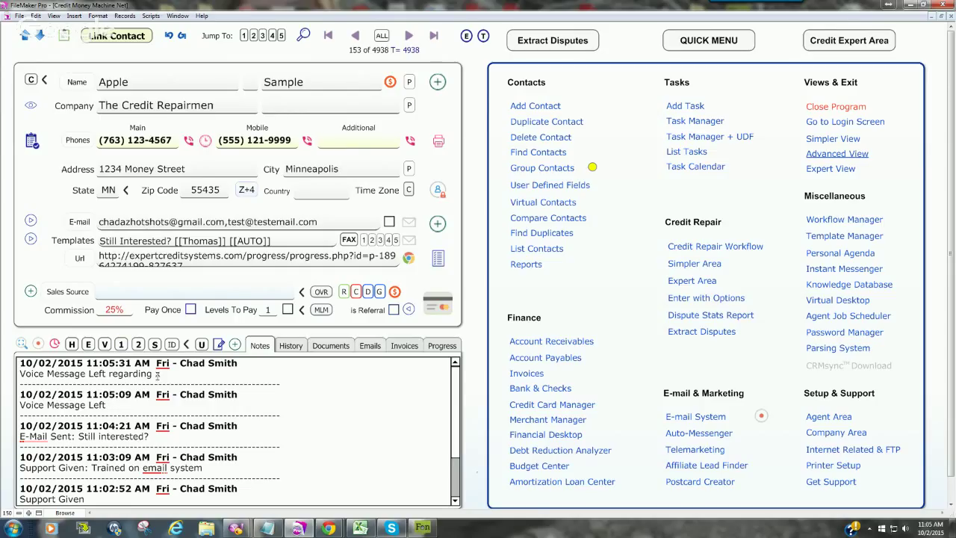
pyautogui.moveTo(159, 375); pyautogui.dragTo(18, 374)
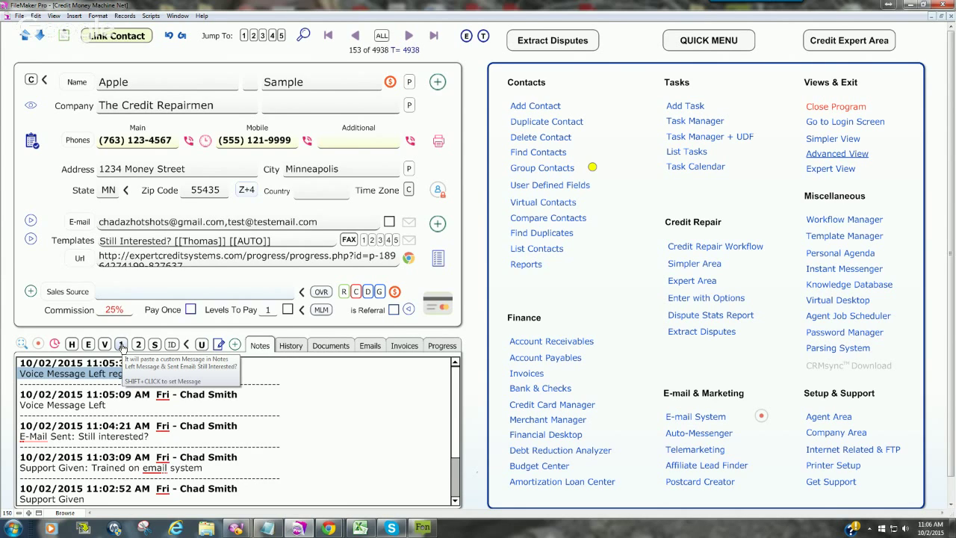
# - Try appending filler text to custom note message 1, erase the filler and save the message
pyautogui.keyDown('shift'); pyautogui.click(121, 345); pyautogui.keyUp('shift')
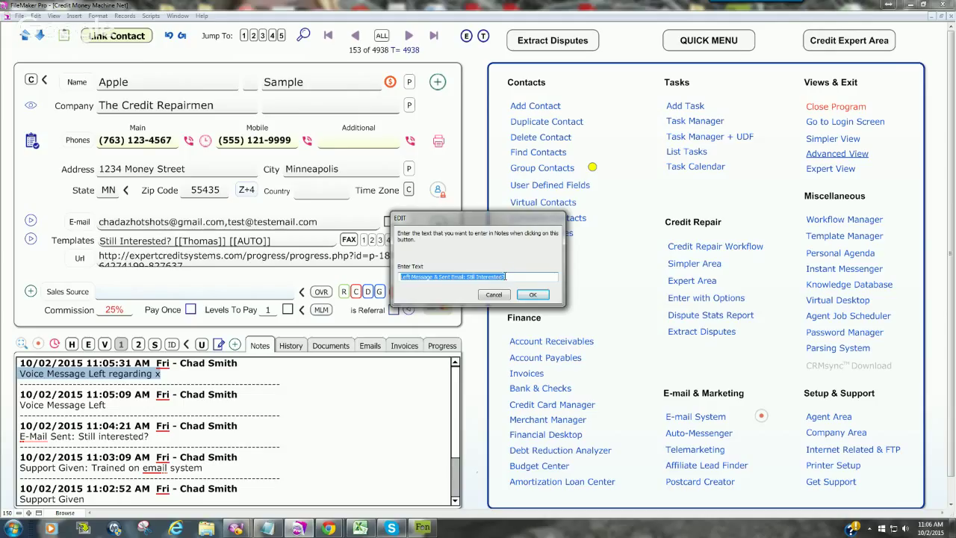
pyautogui.click(509, 277)
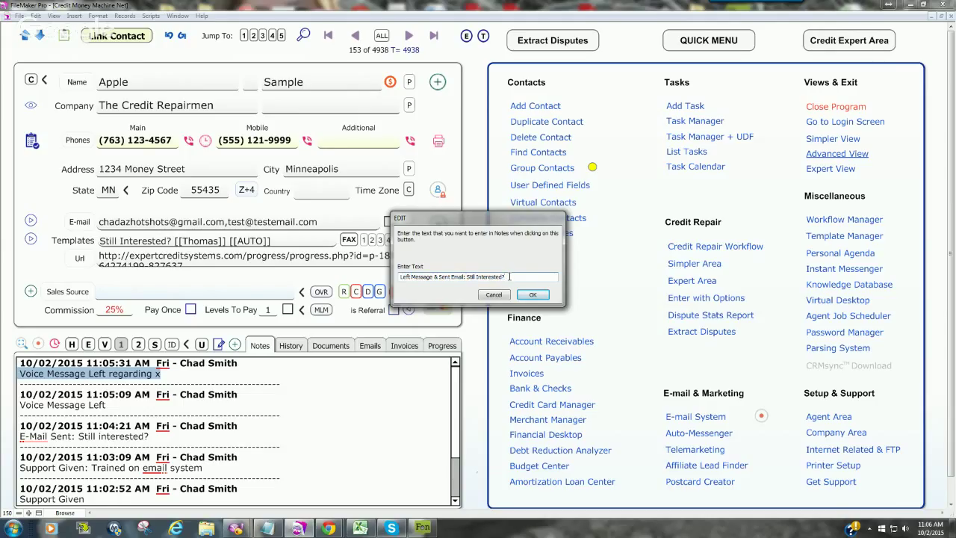
pyautogui.write('fdkjsdkj;kljdfglk;dfglk;dfgdfkljgdfkl;gjdfglk;dfjgkldfkggdfk;gjdfkgdfgkdfg;jkg;dfkgjdf;jgkjdf')
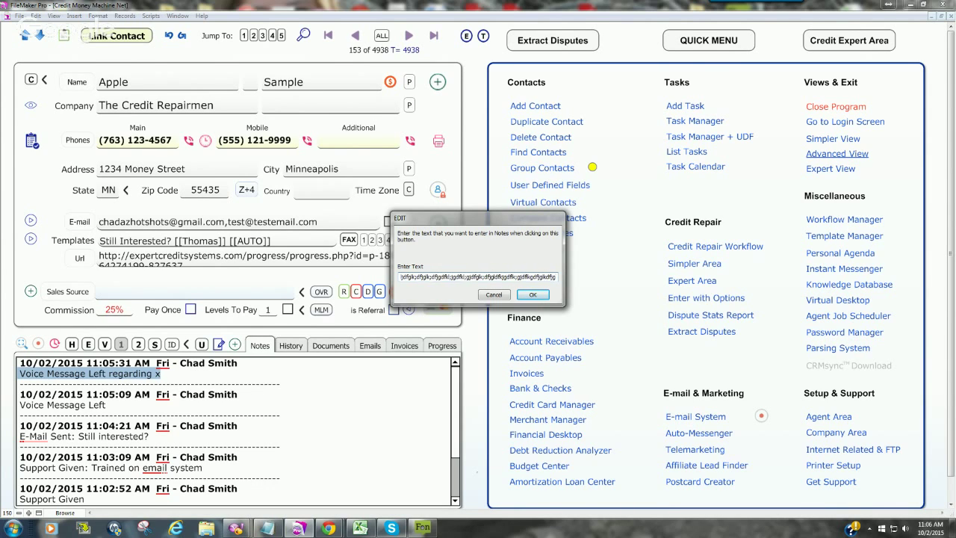
pyautogui.write('g;j')
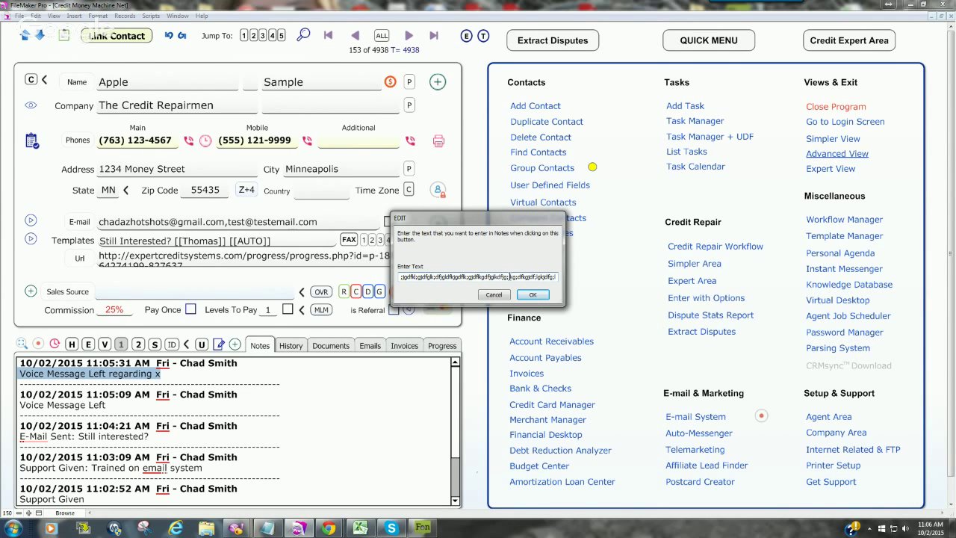
pyautogui.press('BackSpace')
pyautogui.press('BackSpace')
pyautogui.press('BackSpace')
pyautogui.press('BackSpace')
pyautogui.press('BackSpace')
pyautogui.press('BackSpace')
pyautogui.press('BackSpace')
pyautogui.press('BackSpace')
pyautogui.press('BackSpace')
pyautogui.press('BackSpace')
pyautogui.press('BackSpace')
pyautogui.press('BackSpace')
pyautogui.press('BackSpace')
pyautogui.press('BackSpace')
pyautogui.press('BackSpace')
pyautogui.press('BackSpace')
pyautogui.press('BackSpace')
pyautogui.press('BackSpace')
pyautogui.press('BackSpace')
pyautogui.press('BackSpace')
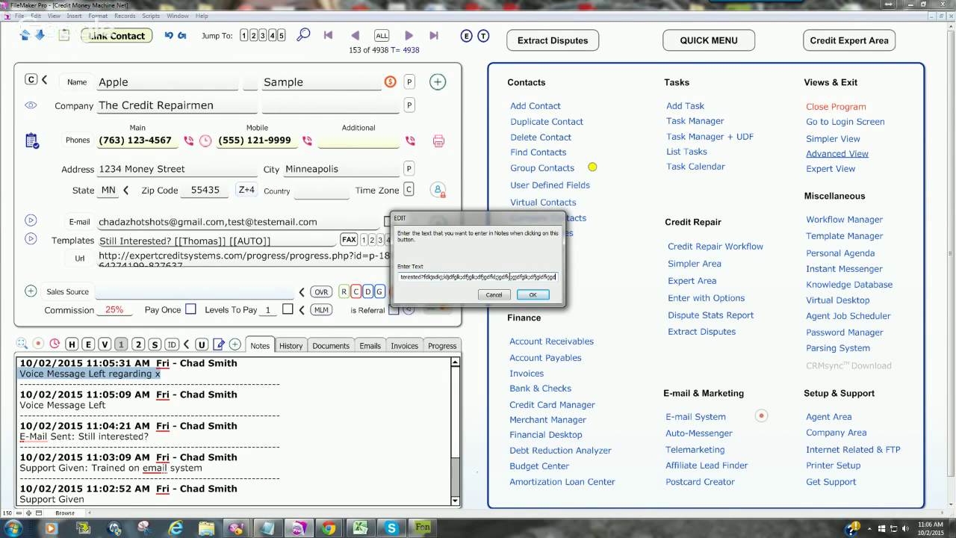
pyautogui.press('BackSpace')
pyautogui.press('BackSpace')
pyautogui.press('BackSpace')
pyautogui.press('BackSpace')
pyautogui.press('BackSpace')
pyautogui.press('BackSpace')
pyautogui.press('BackSpace')
pyautogui.press('BackSpace')
pyautogui.press('BackSpace')
pyautogui.press('BackSpace')
pyautogui.press('BackSpace')
pyautogui.press('BackSpace')
pyautogui.press('BackSpace')
pyautogui.press('BackSpace')
pyautogui.press('BackSpace')
pyautogui.press('BackSpace')
pyautogui.press('BackSpace')
pyautogui.press('BackSpace')
pyautogui.press('BackSpace')
pyautogui.press('BackSpace')
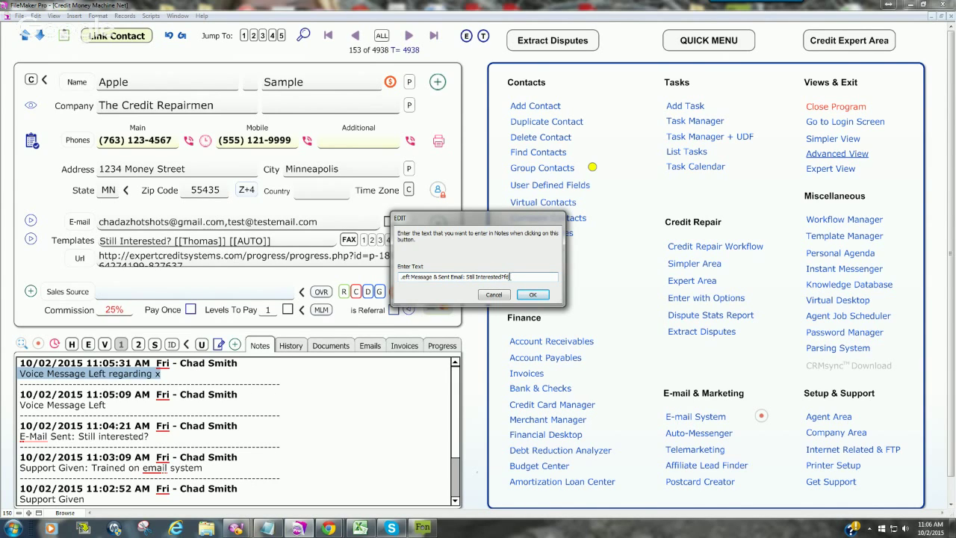
pyautogui.press('BackSpace')
pyautogui.click(532, 294)
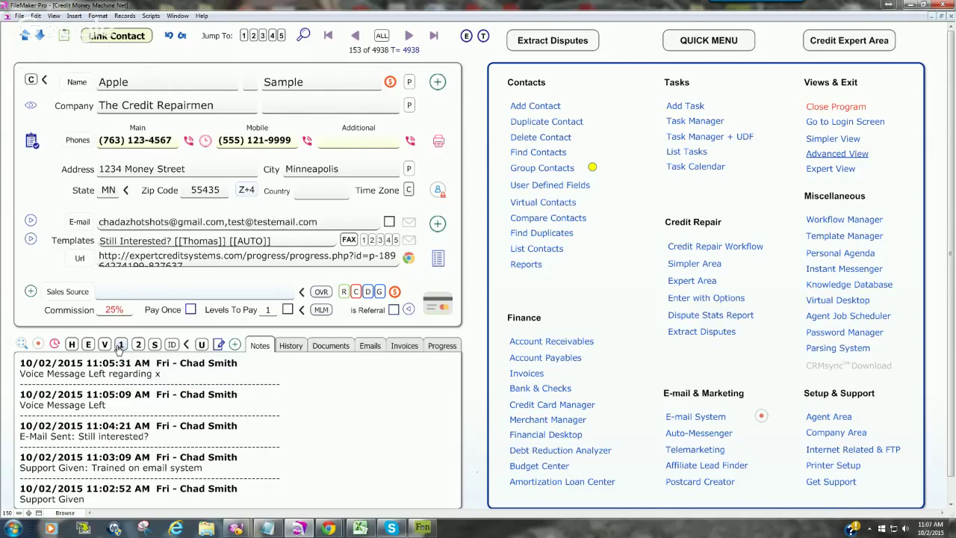
pyautogui.keyDown('shift'); pyautogui.click(139, 345); pyautogui.keyUp('shift')
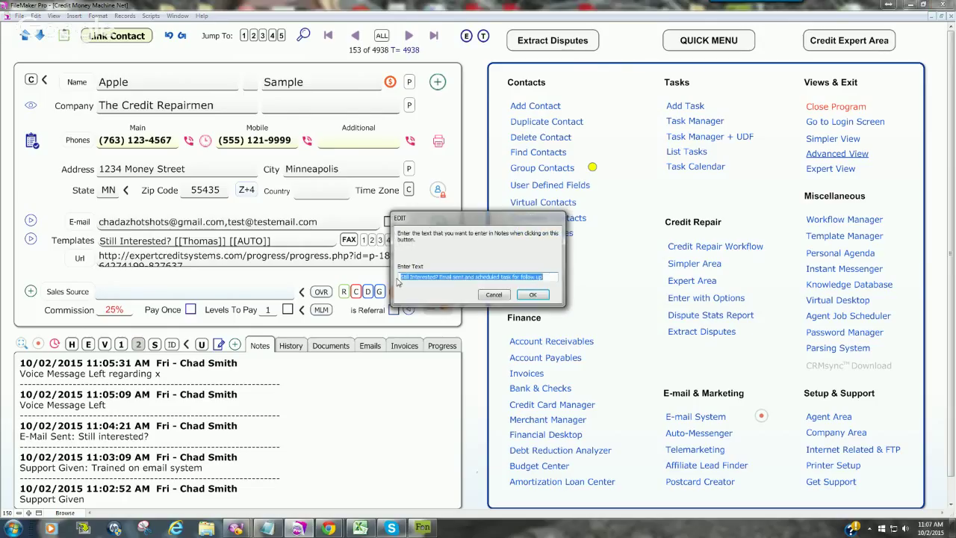
pyautogui.press('BackSpace')
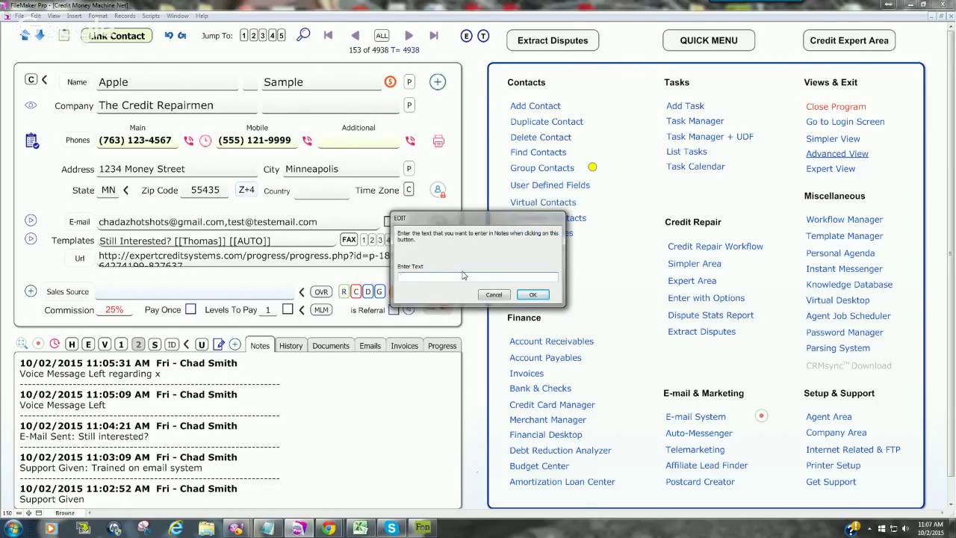
pyautogui.write('Called to follow up on pro')
pyautogui.write('posal. Client interested but needa')
pyautogui.press('BackSpace')
pyautogui.write('s a')
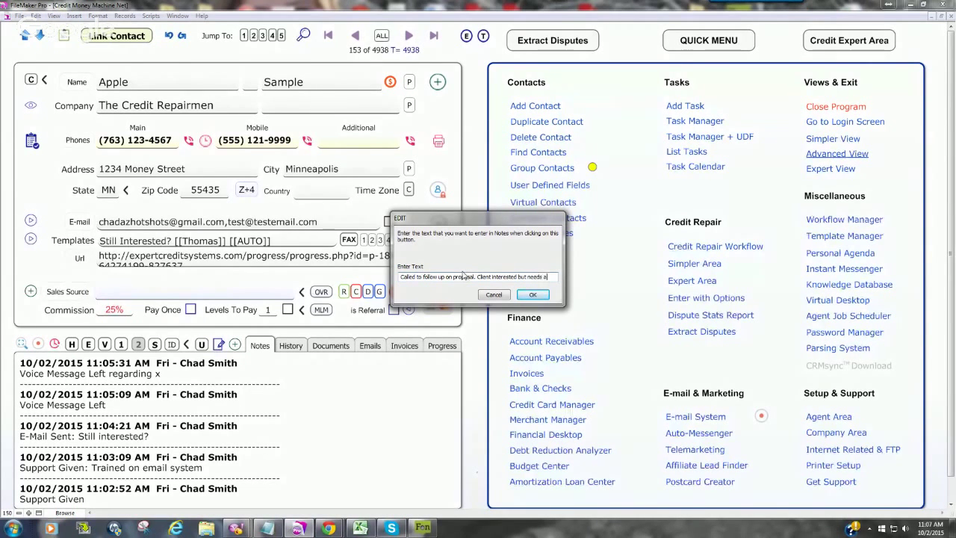
pyautogui.write(' call back')
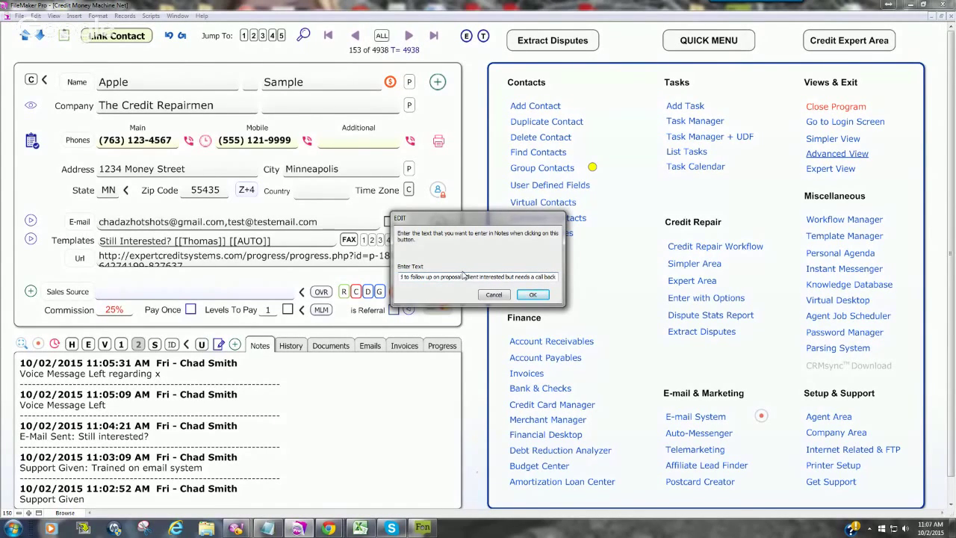
pyautogui.write('.')
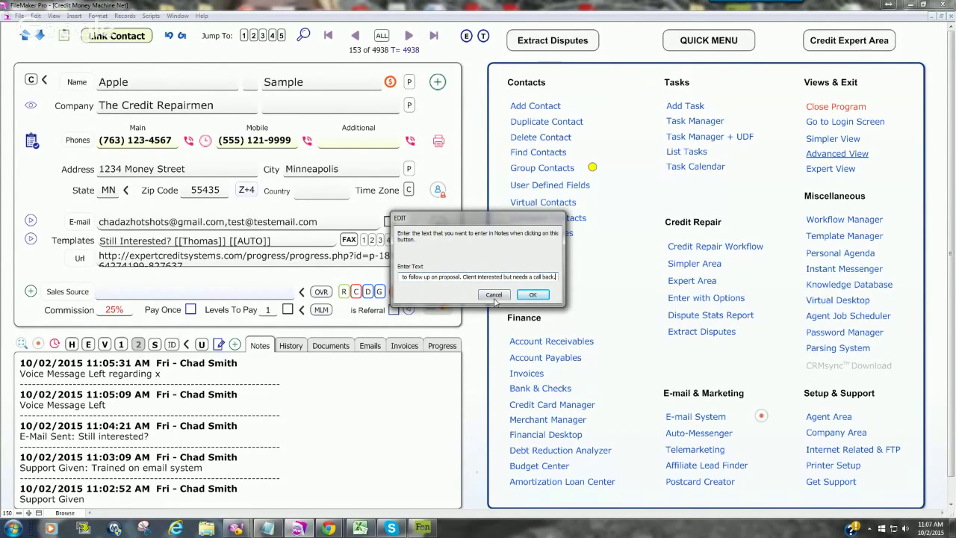
pyautogui.click(495, 295)
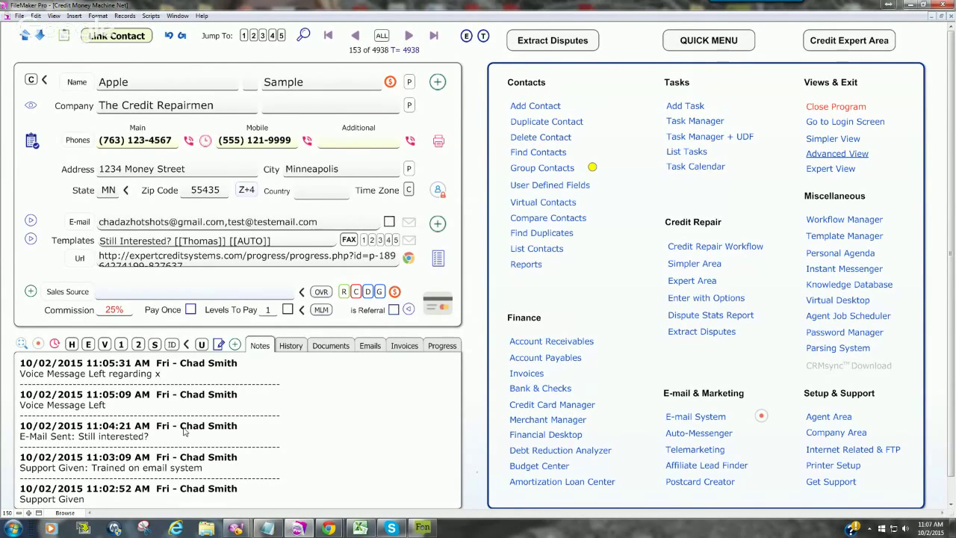
# - Add custom message 2 as a contact note and change its preset text to "Hot follow up wants a call back scheduled for next week"
pyautogui.click(138, 345)
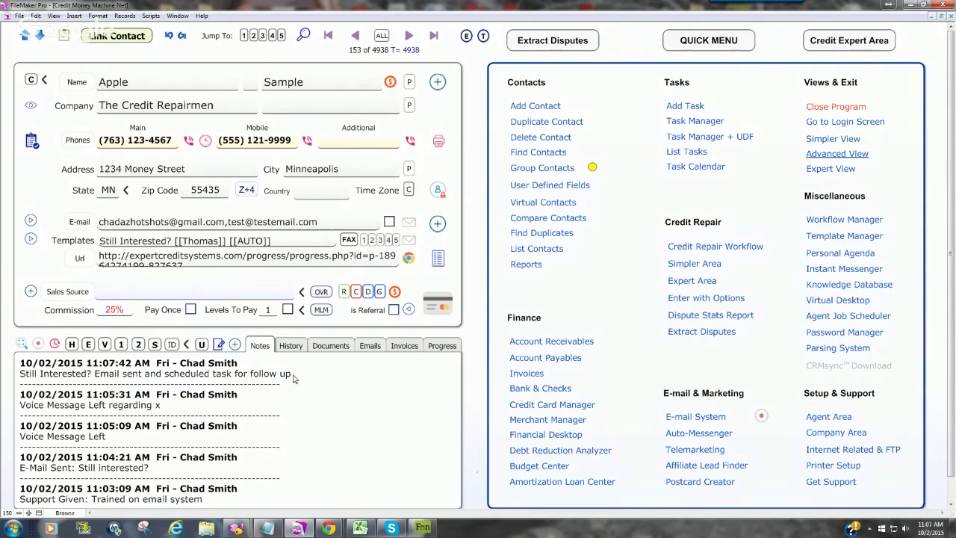
pyautogui.keyDown('shift'); pyautogui.click(139, 345); pyautogui.keyUp('shift')
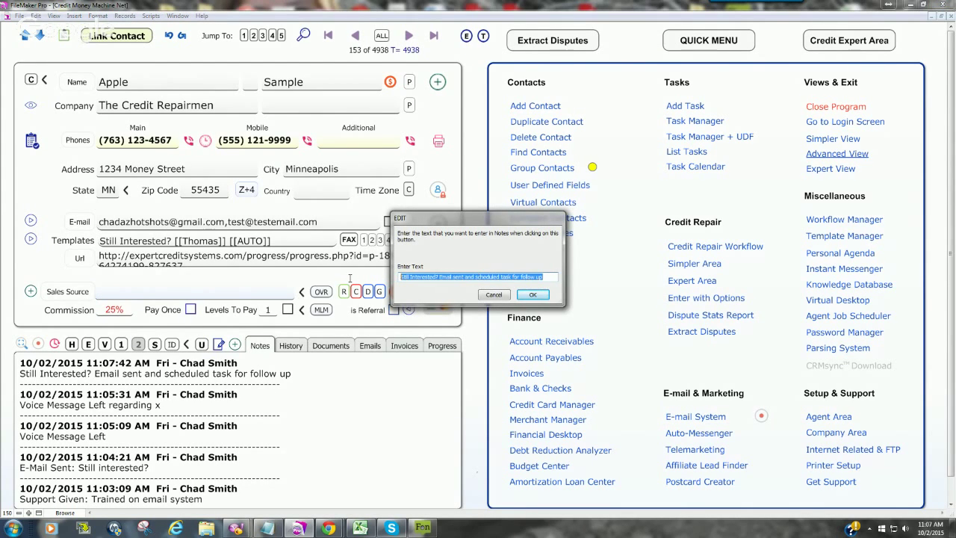
pyautogui.write('H')
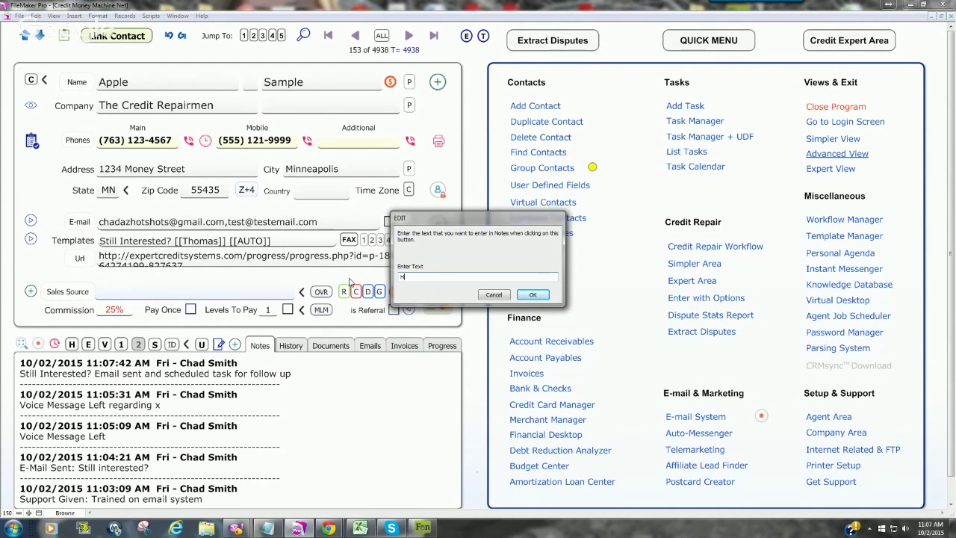
pyautogui.write('ot follow up wants a call back scheduled for')
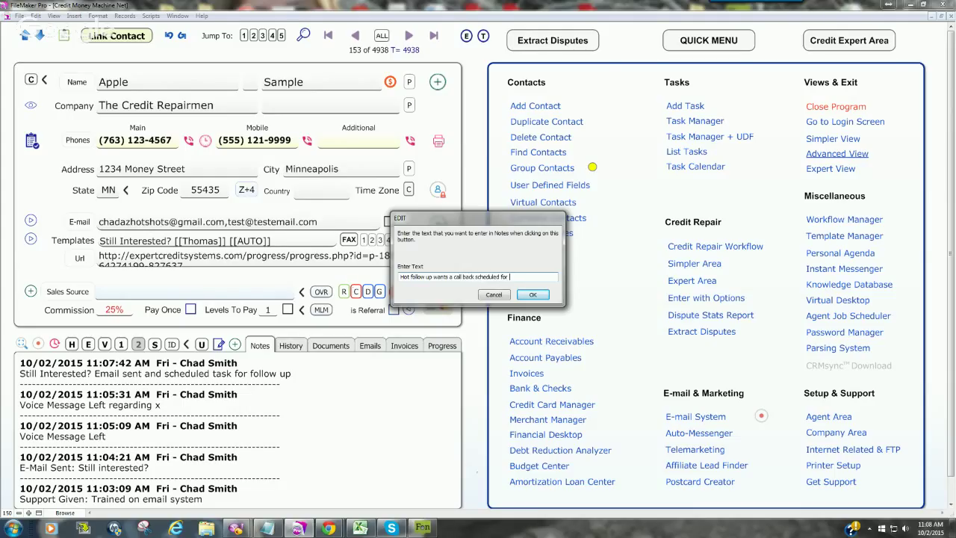
pyautogui.write(' next week')
pyautogui.click(533, 294)
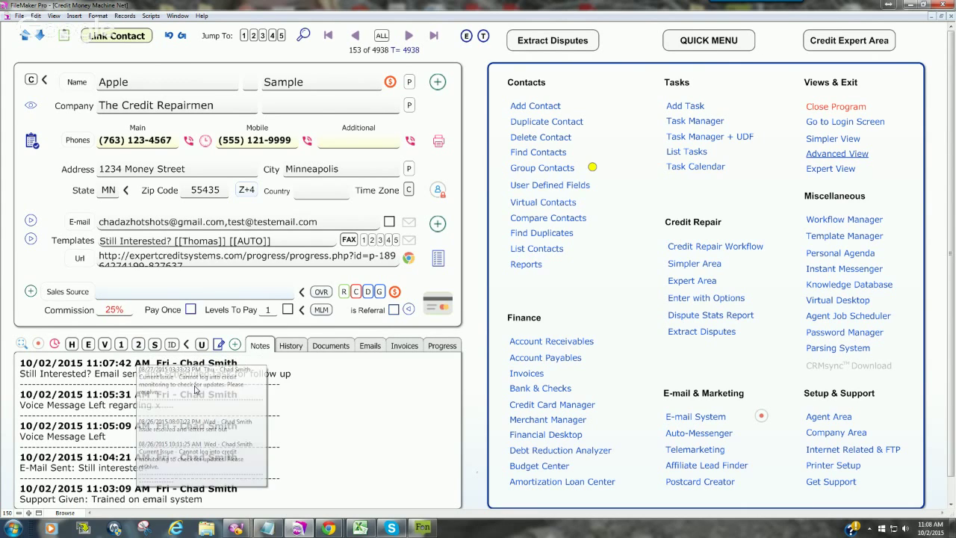
# - Add the updated custom message 2 as a contact note and highlight its text in the notes
pyautogui.click(138, 344)
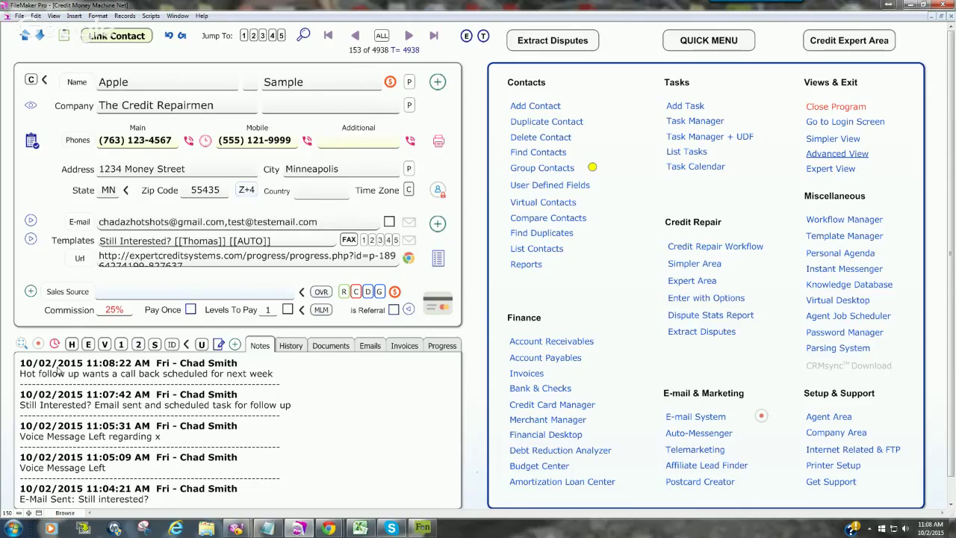
pyautogui.moveTo(278, 374); pyautogui.dragTo(17, 374)
pyautogui.click(284, 381)
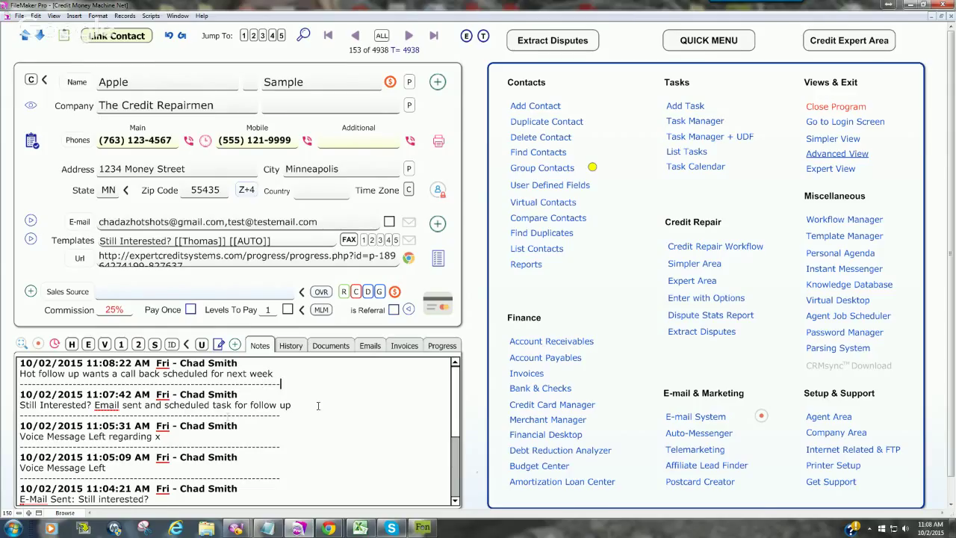
# - Open the note snippets list and examine the coloured snippets and the <<First-Name>> placeholder in "Left Message for <<First-Name>>"
pyautogui.click(155, 346)
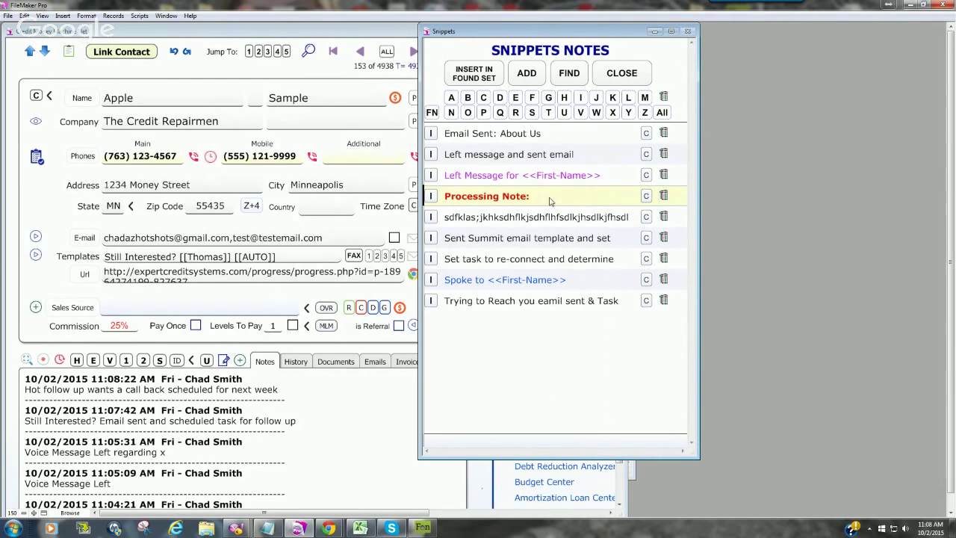
pyautogui.click(483, 175)
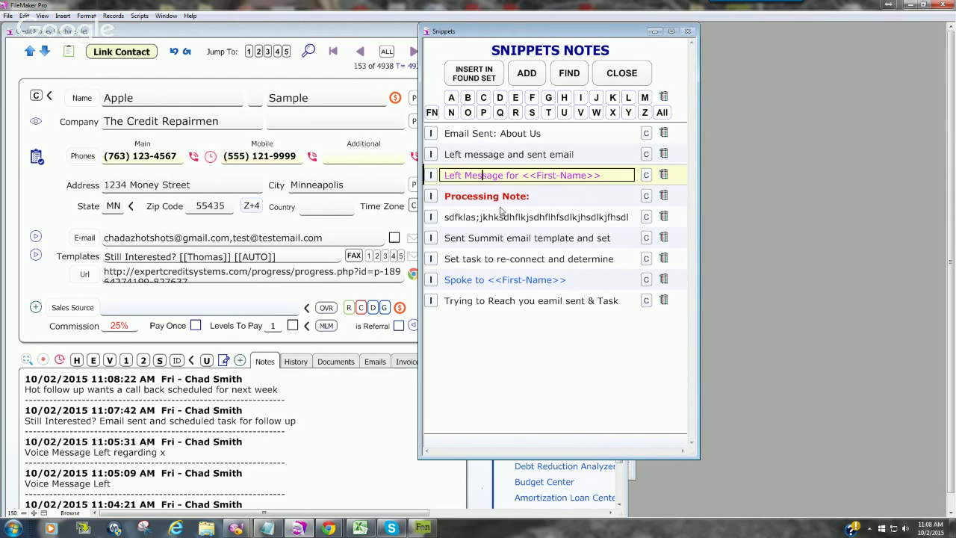
pyautogui.click(500, 197)
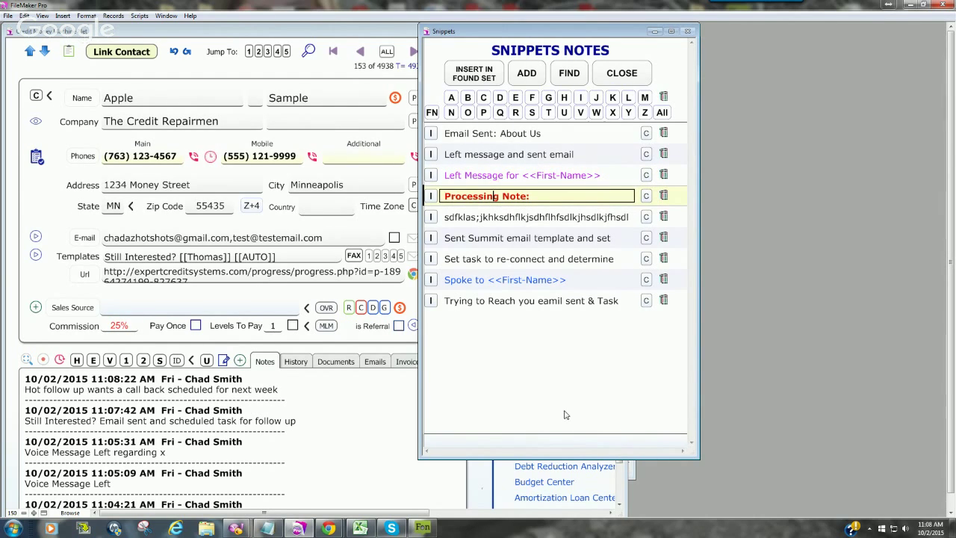
pyautogui.click(511, 177)
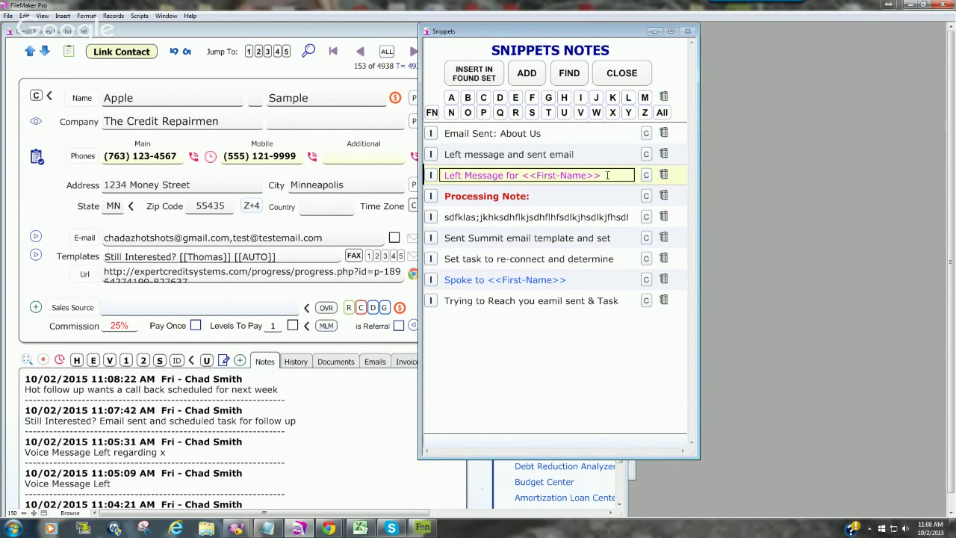
pyautogui.moveTo(607, 175); pyautogui.dragTo(524, 175)
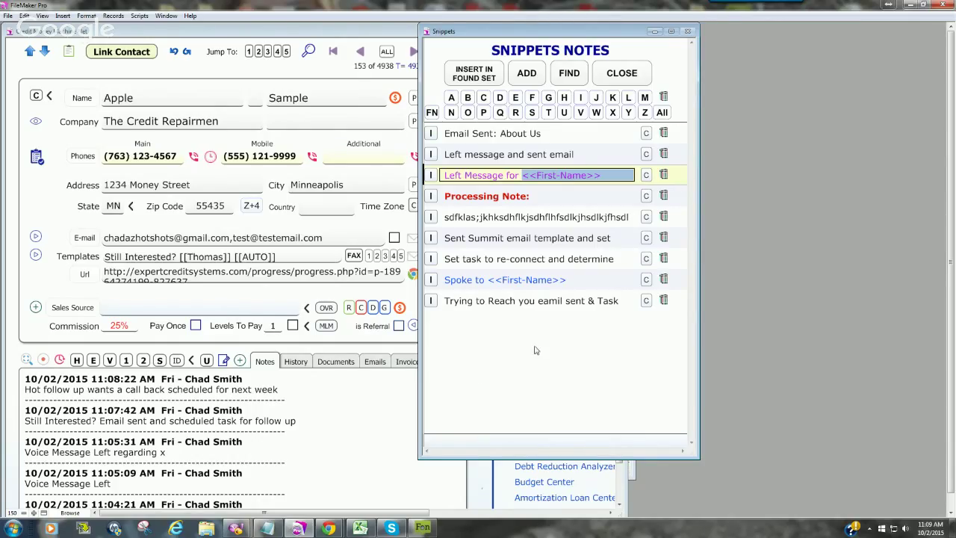
pyautogui.click(499, 357)
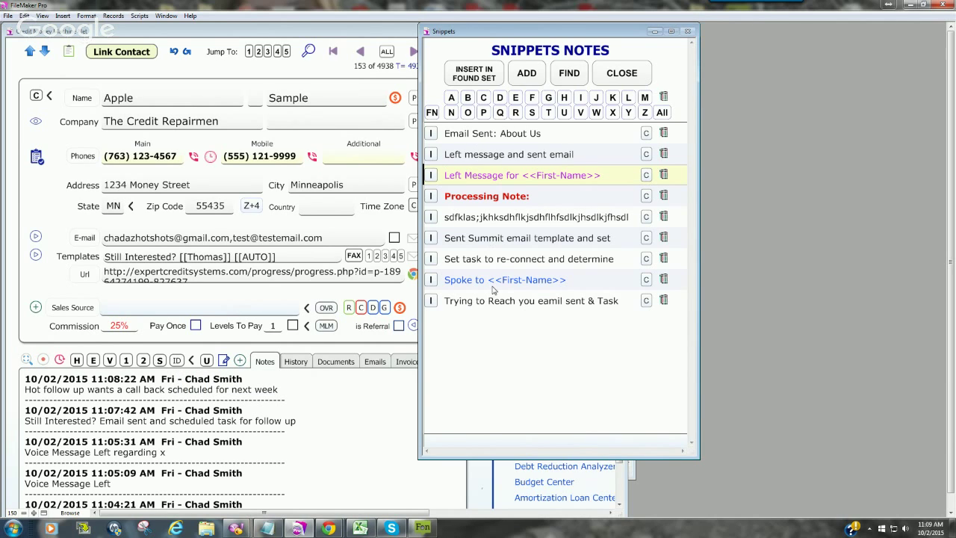
# - Add a new snippet reading "Test snippet for training purposes: Friday Advanced Webinar"
pyautogui.click(527, 74)
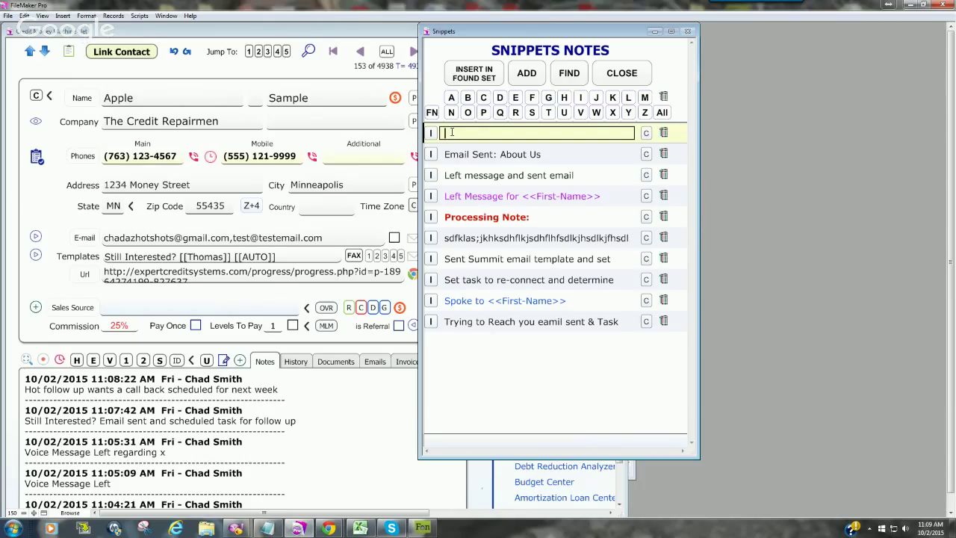
pyautogui.write('Test snippet for traionin')
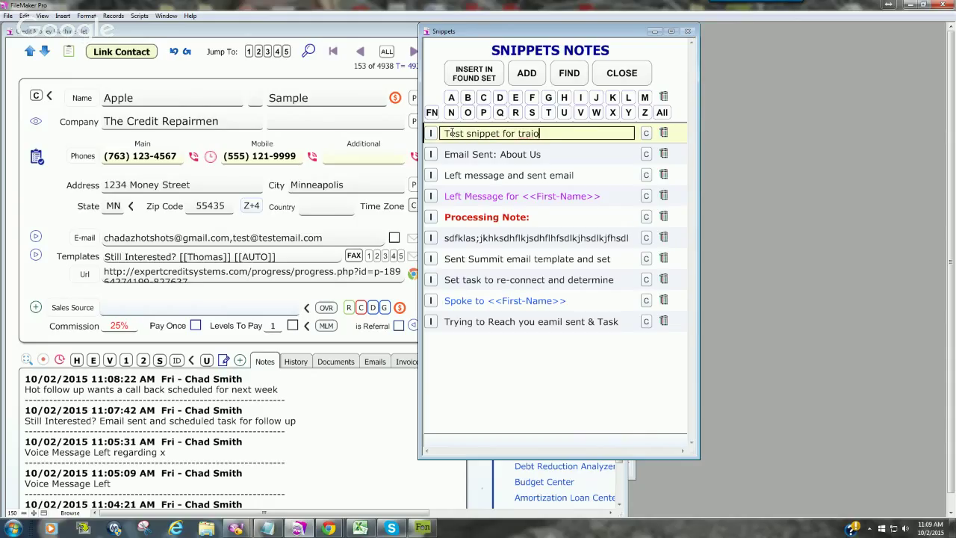
pyautogui.press('BackSpace')
pyautogui.press('BackSpace')
pyautogui.press('BackSpace')
pyautogui.press('BackSpace')
pyautogui.write('ning purposes ')
pyautogui.write(' Friday')
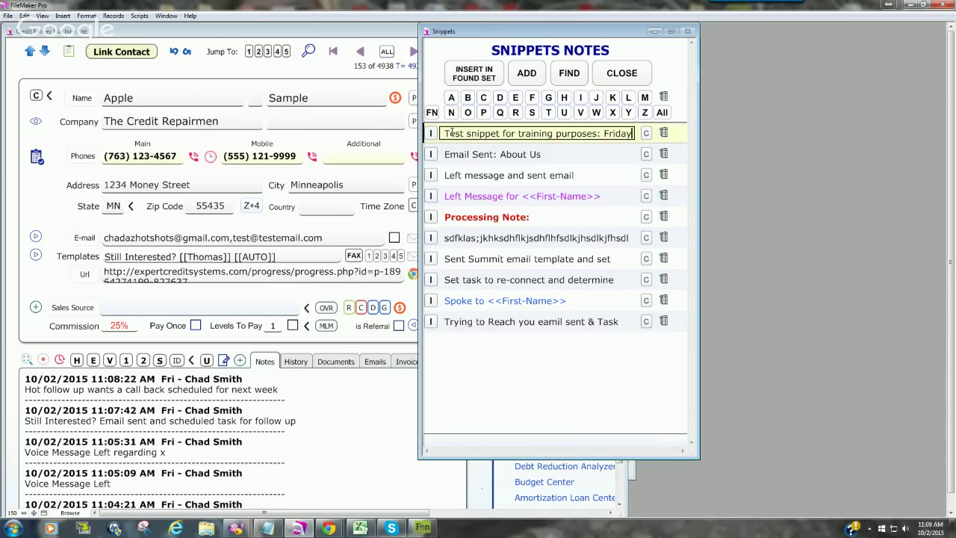
pyautogui.write(' Advan')
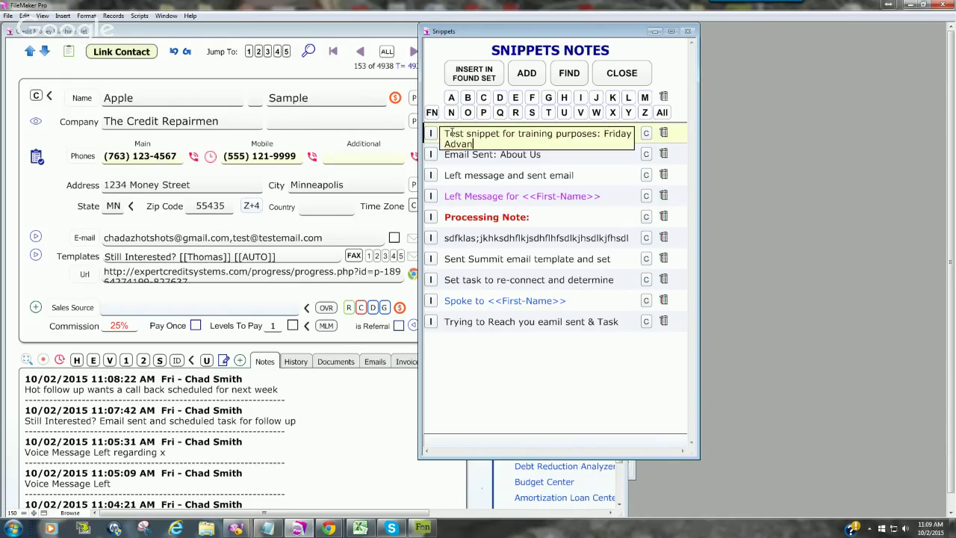
pyautogui.write('ced tWebinar')
# - Colour the words "Test snippet for training purposes:" blue in the new snippet and commit it
pyautogui.moveTo(601, 135); pyautogui.dragTo(457, 139)
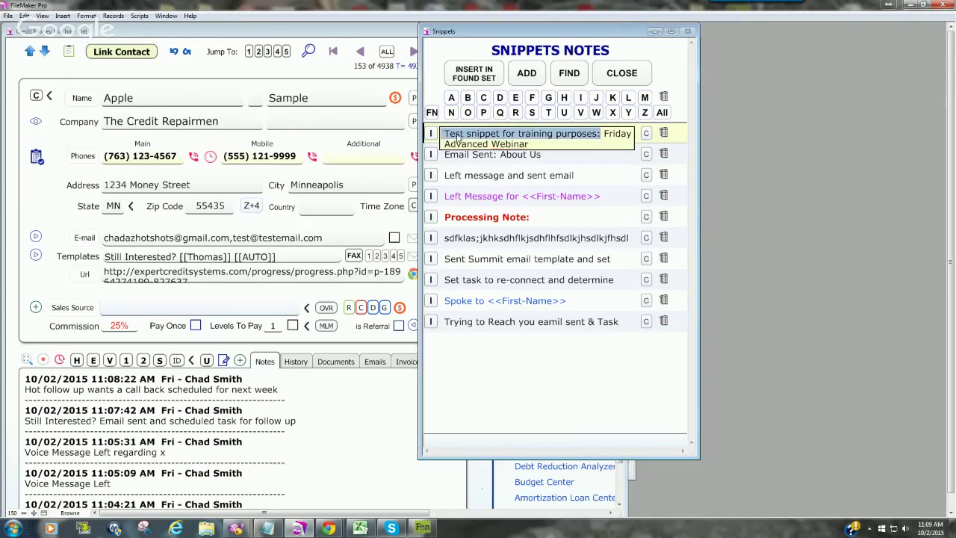
pyautogui.rightClick(458, 138)
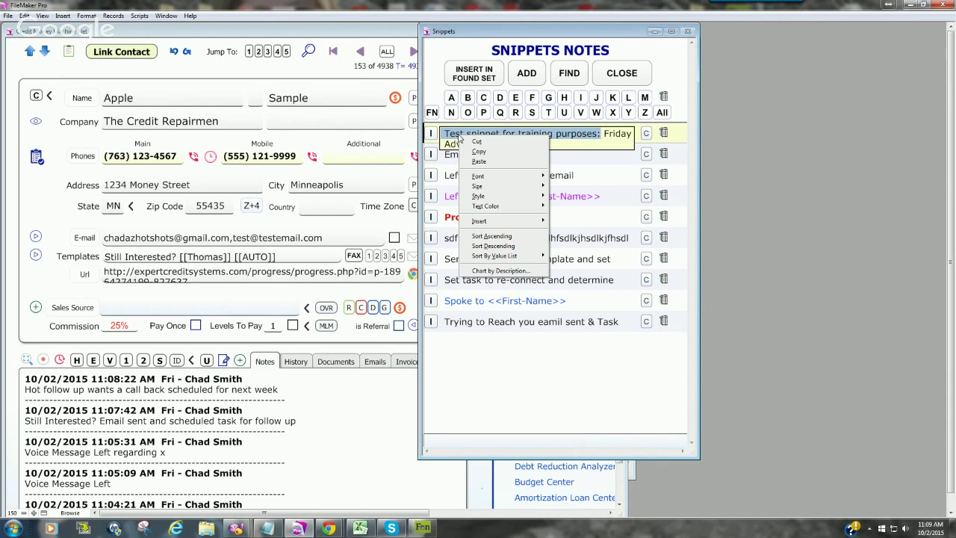
pyautogui.moveTo(480, 209)
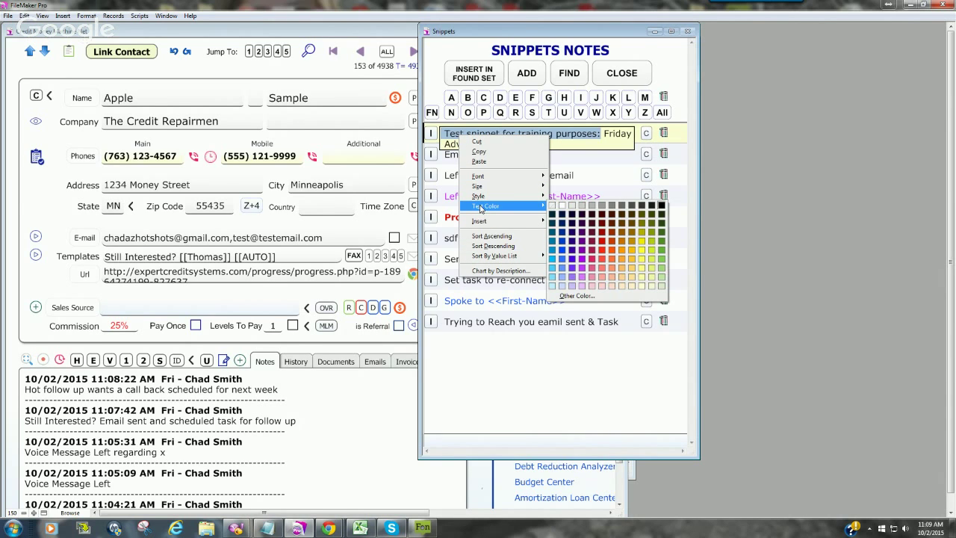
pyautogui.click(563, 249)
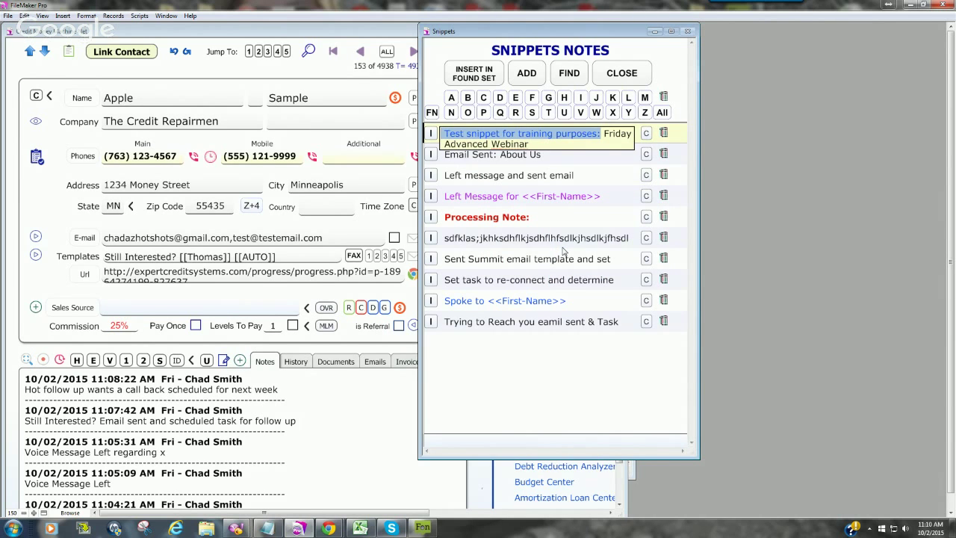
pyautogui.click(520, 354)
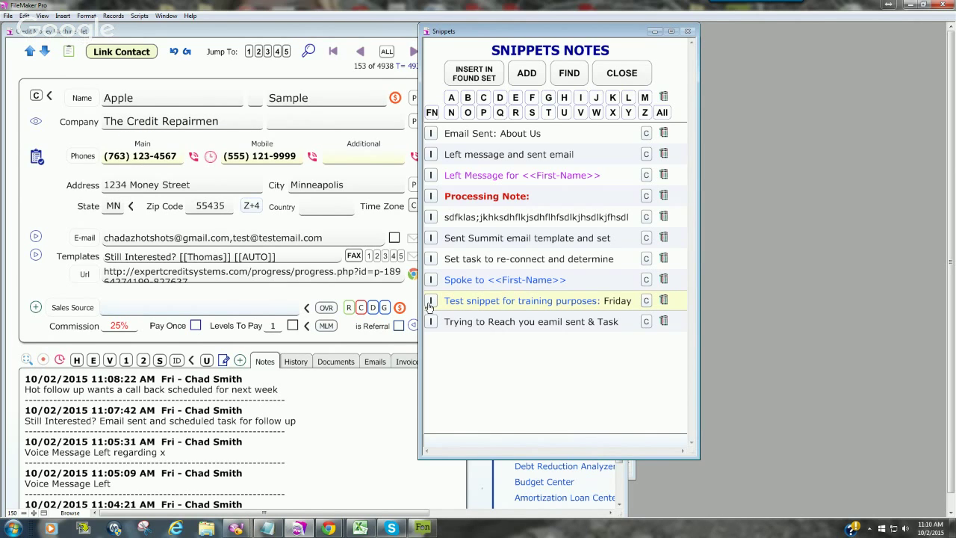
# - Close and reopen the snippets list and insert the test training snippet as a contact note
pyautogui.click(616, 75)
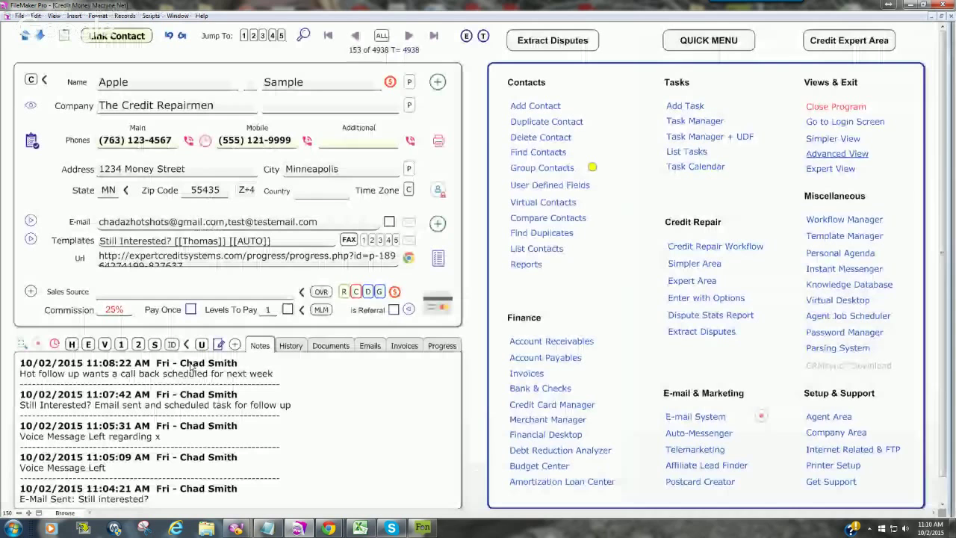
pyautogui.click(155, 345)
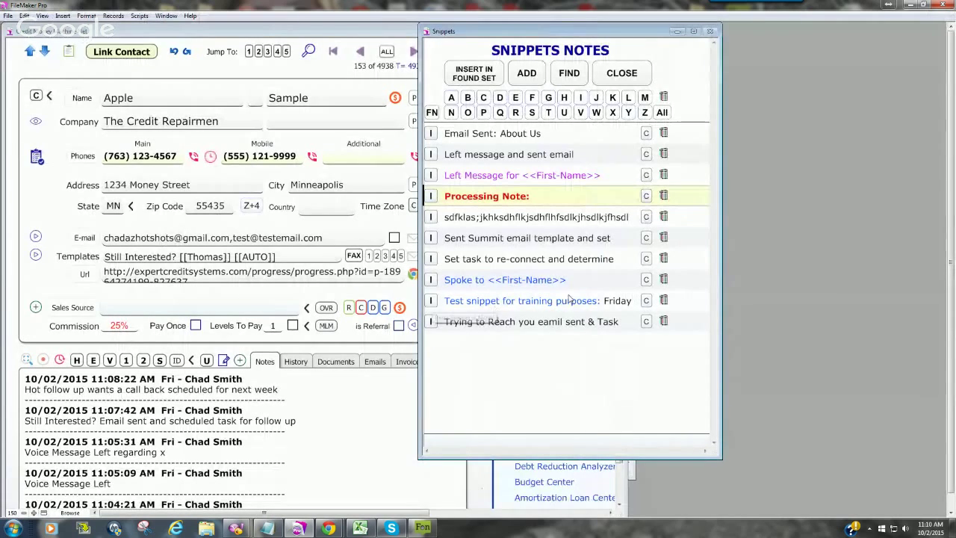
pyautogui.click(431, 302)
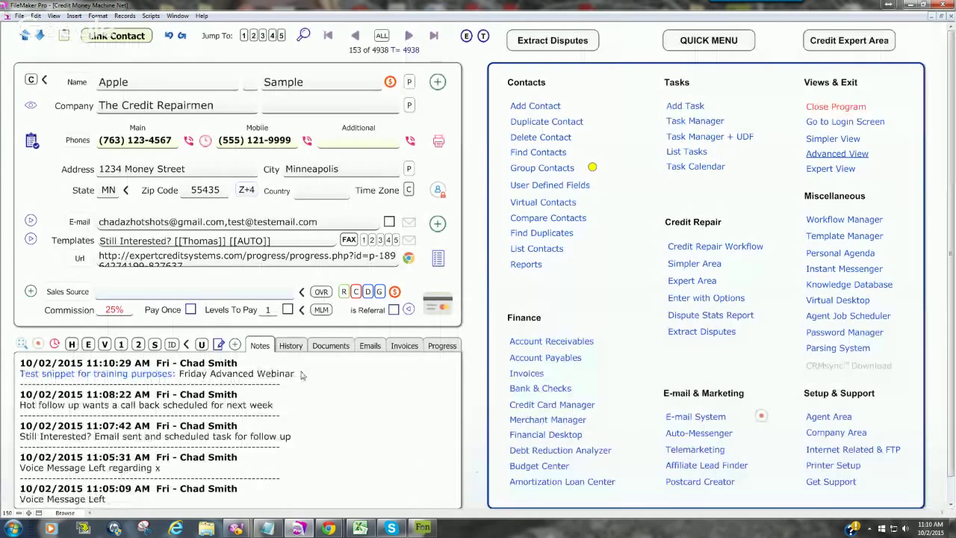
# - Insert the "Left Message for <<First-Name>>" snippet as a contact note and highlight its text in the notes
pyautogui.click(154, 345)
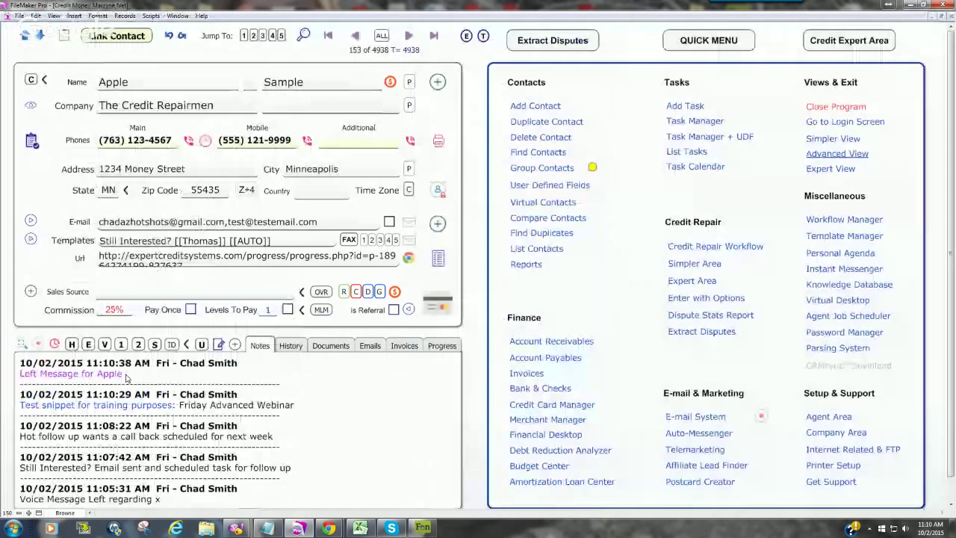
pyautogui.moveTo(125, 376); pyautogui.dragTo(19, 374)
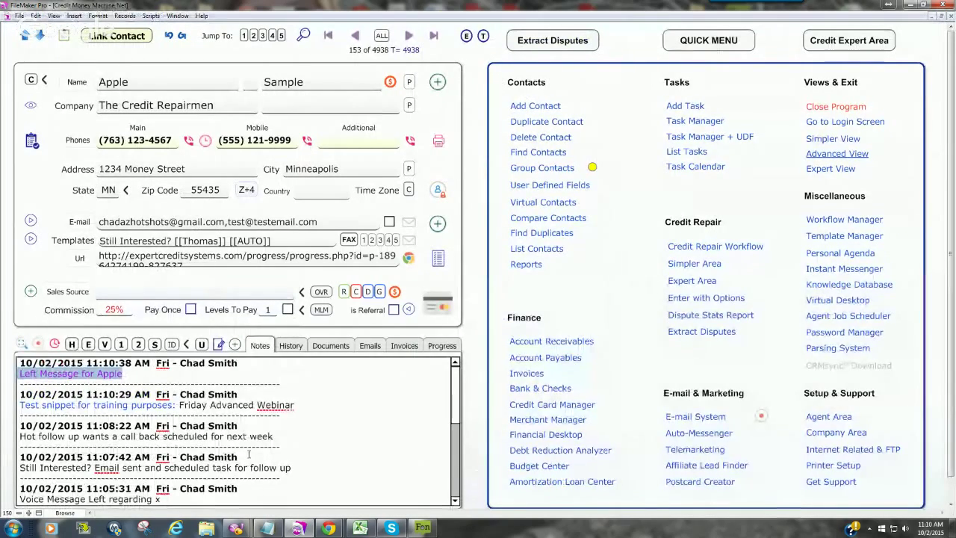
pyautogui.click(293, 414)
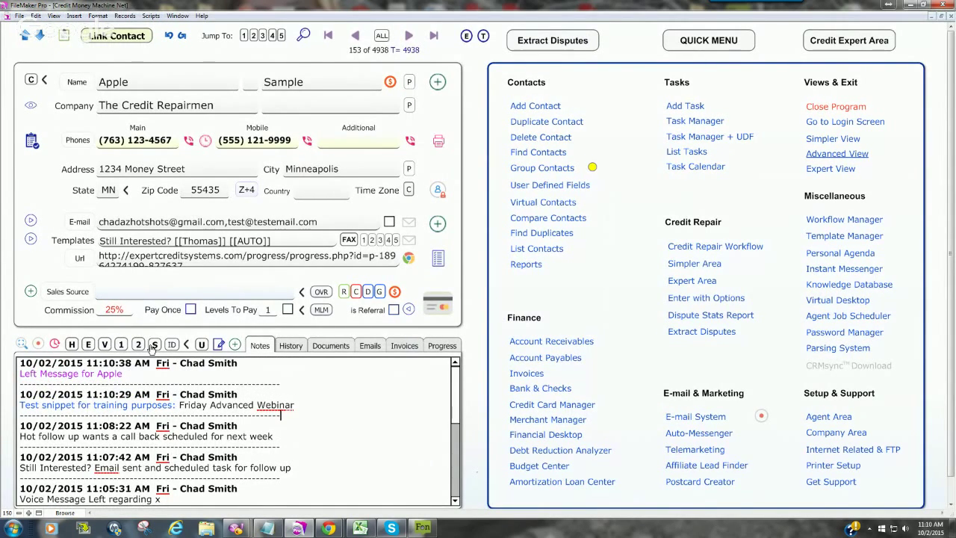
pyautogui.click(317, 307)
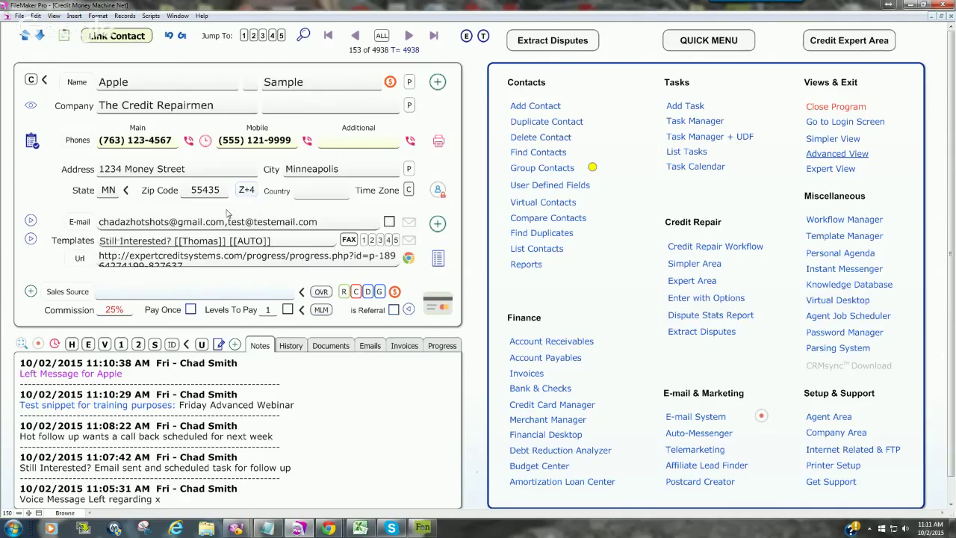
# - Look through the e-mail templates available for the contact and close the list without choosing one
pyautogui.click(131, 243)
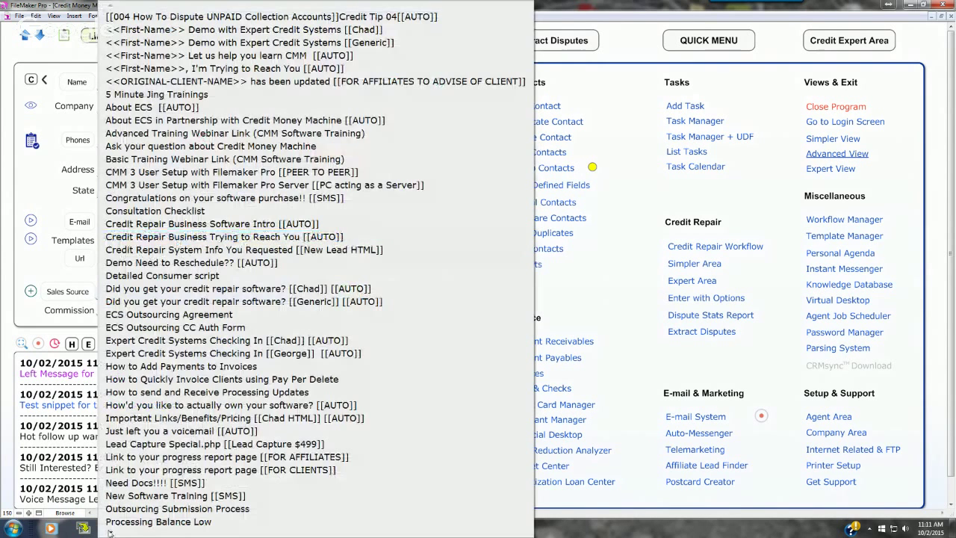
pyautogui.moveTo(109, 533)
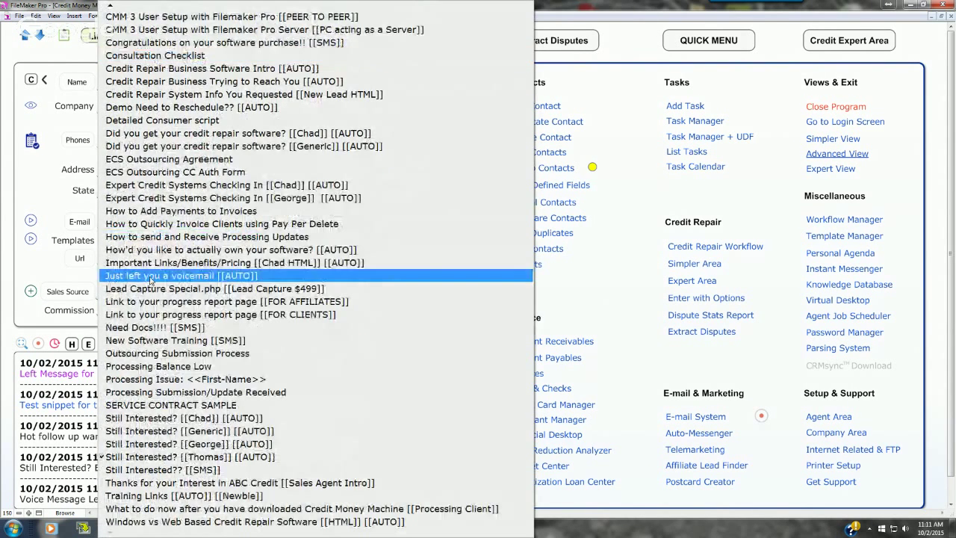
pyautogui.click(9, 182)
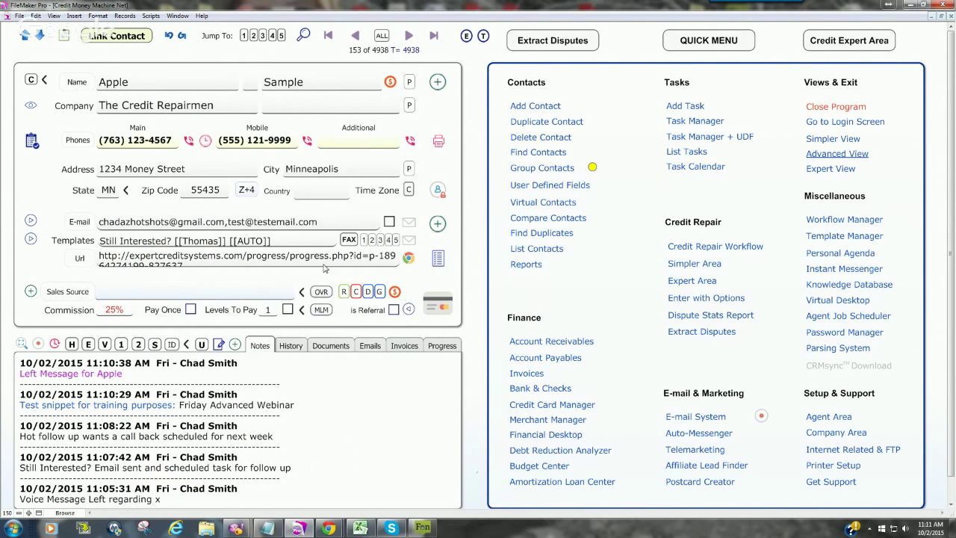
# - Choose the "5 Minute Jing Trainings" e-mail template for the contact and store it as template preset 1
pyautogui.click(169, 245)
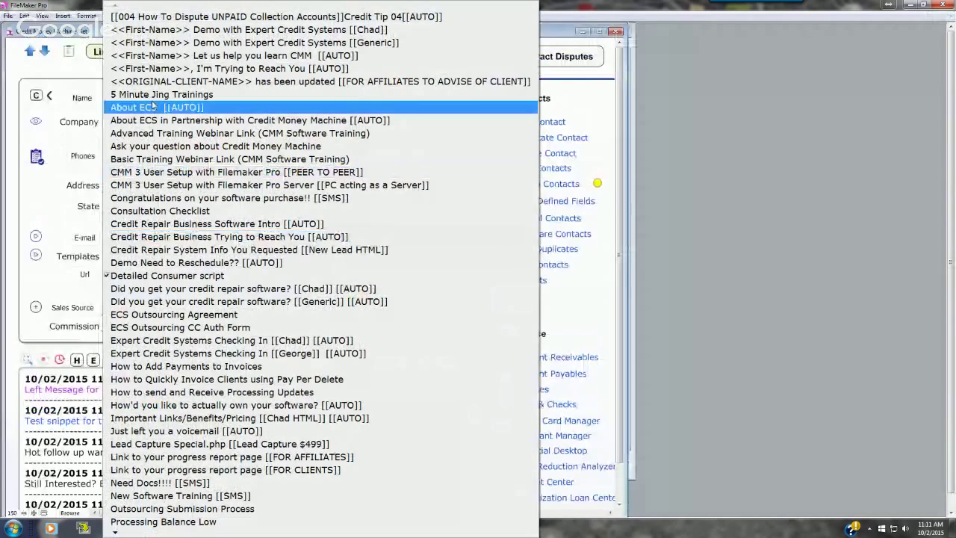
pyautogui.click(152, 95)
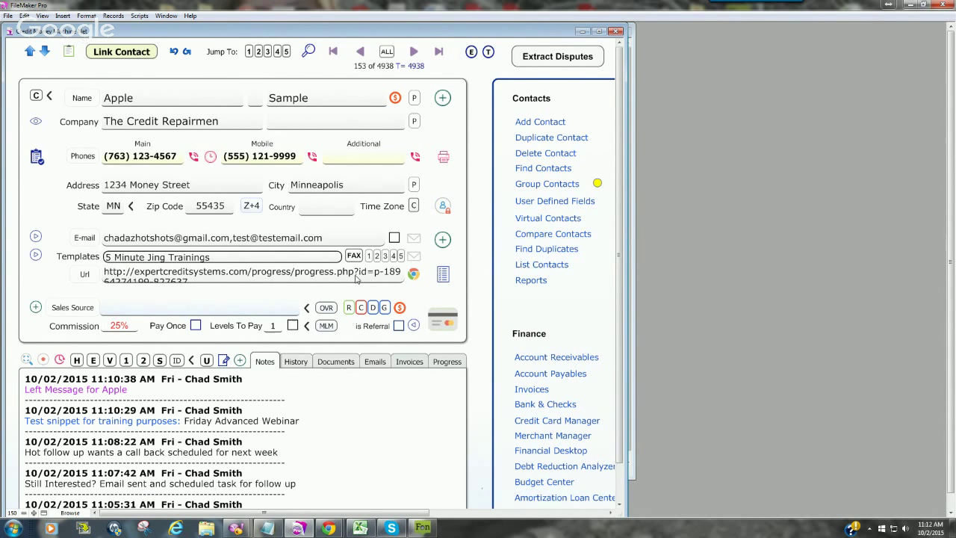
pyautogui.click(186, 261)
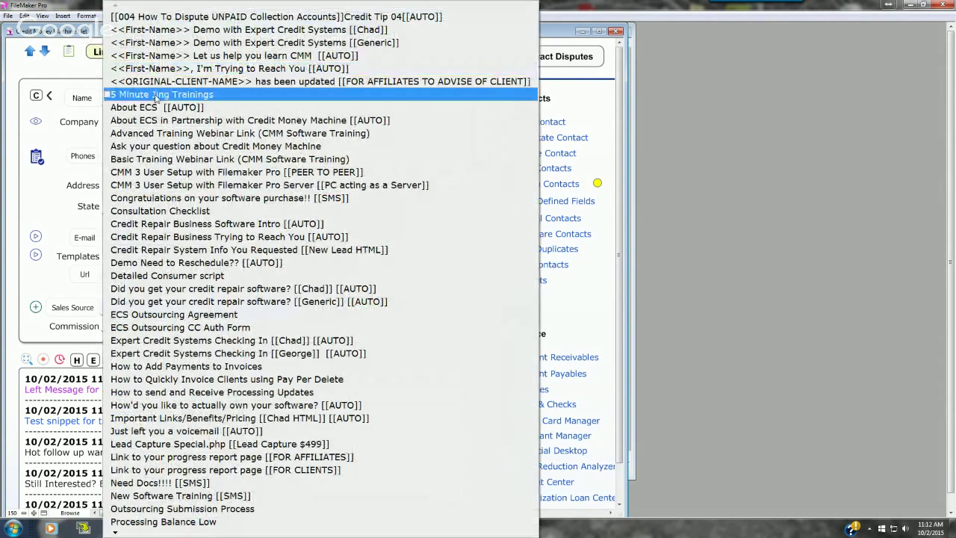
pyautogui.click(156, 98)
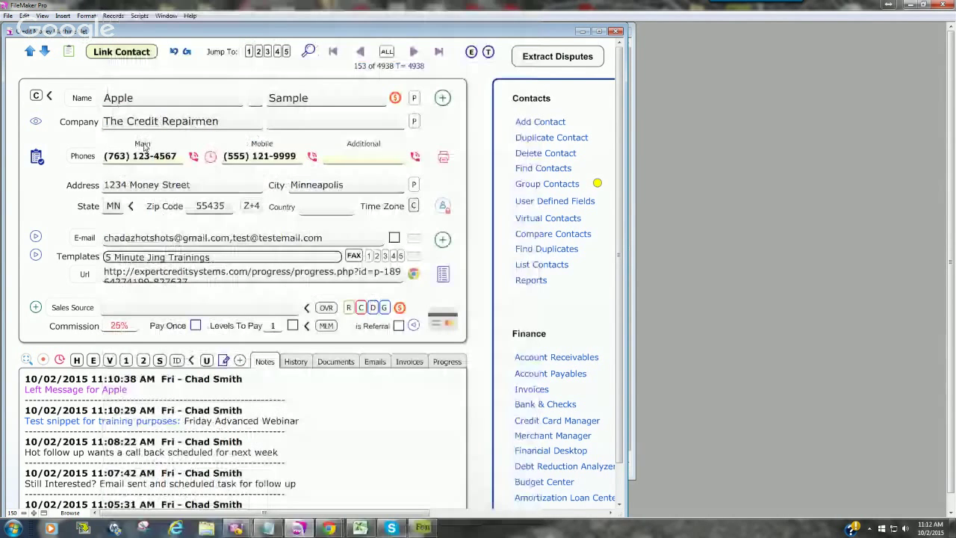
pyautogui.click(369, 257)
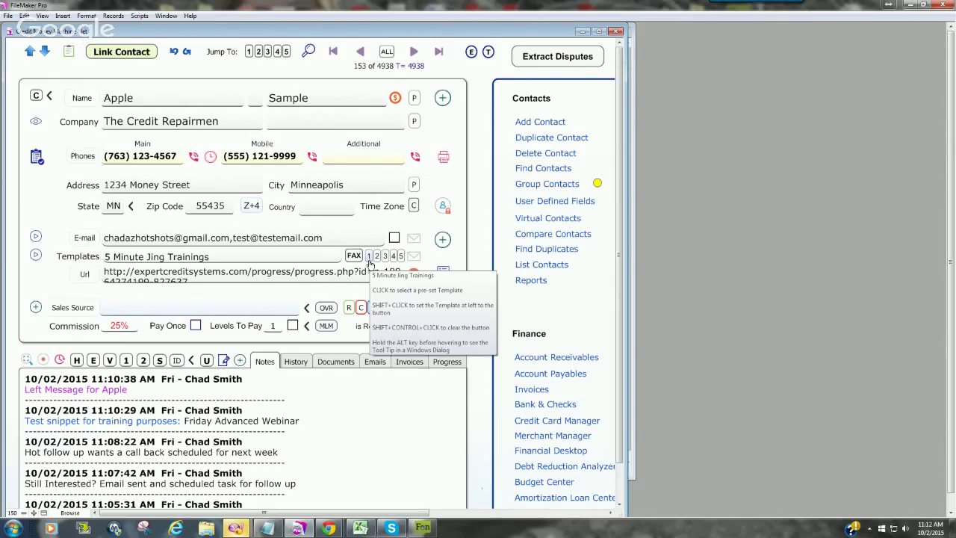
# - Switch the template to "How to Quickly Invoice Clients using Pay Per Delete" and recall "5 Minute Jing Trainings" from preset 1
pyautogui.click(233, 262)
pyautogui.click(228, 258)
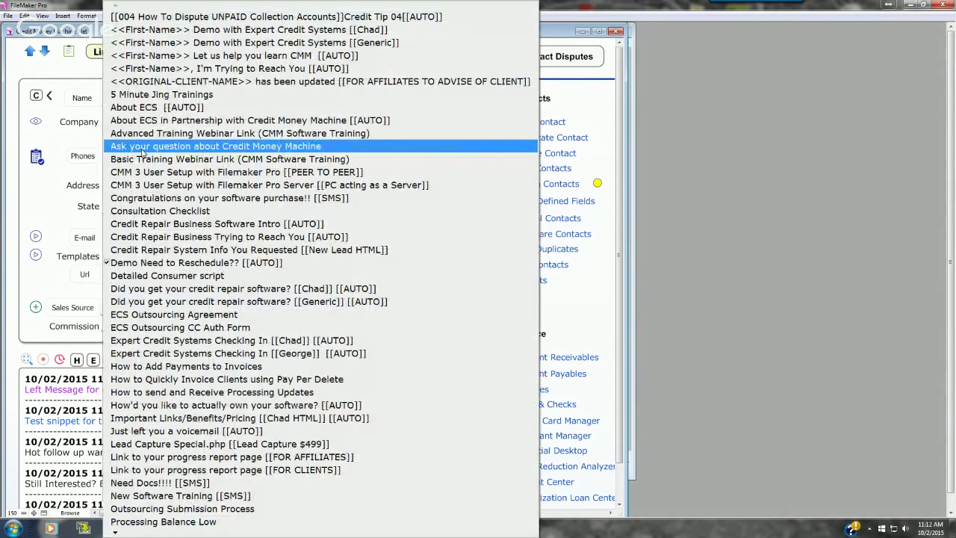
pyautogui.click(227, 378)
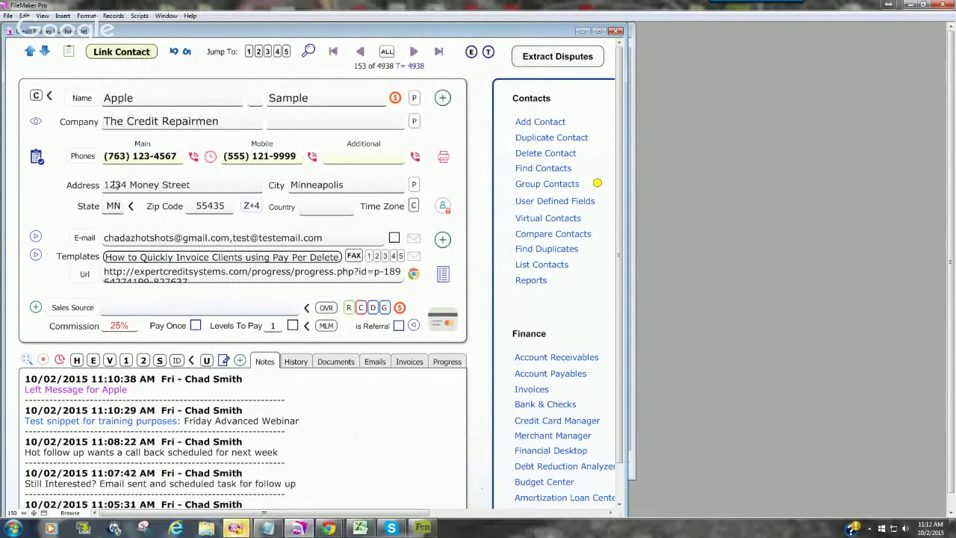
pyautogui.click(368, 256)
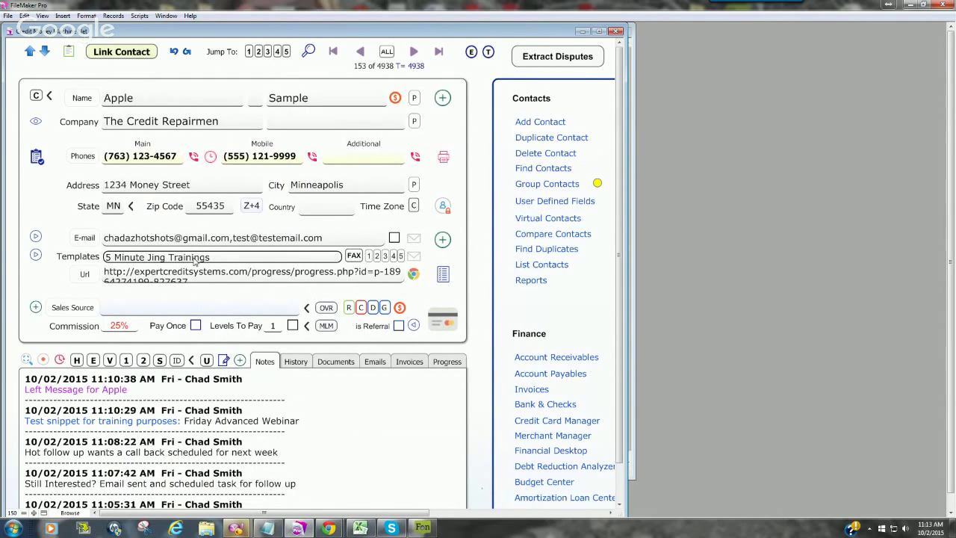
# - Create an e-mail from the "5 Minute Jing Trainings" template, assigned to SELF and using the INSTANT method
pyautogui.click(413, 256)
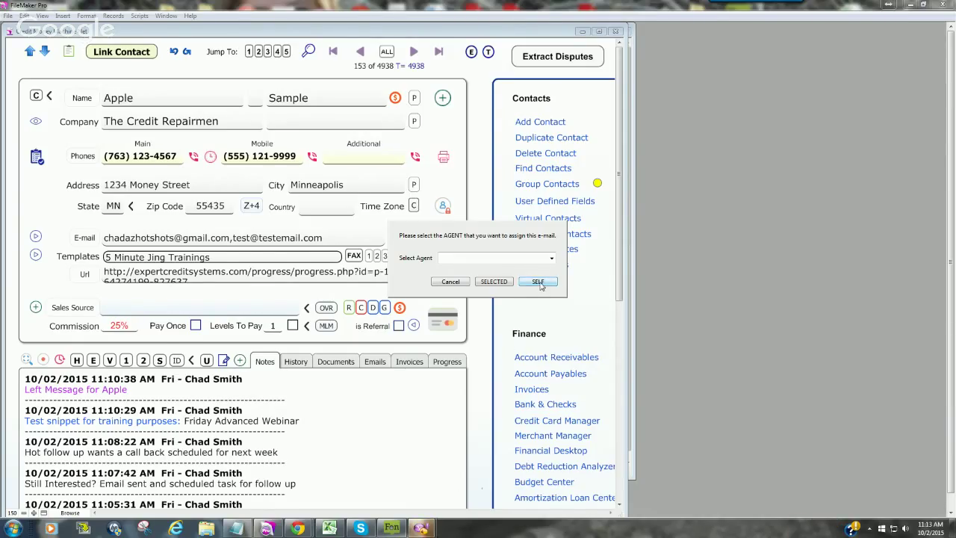
pyautogui.click(551, 258)
pyautogui.click(478, 259)
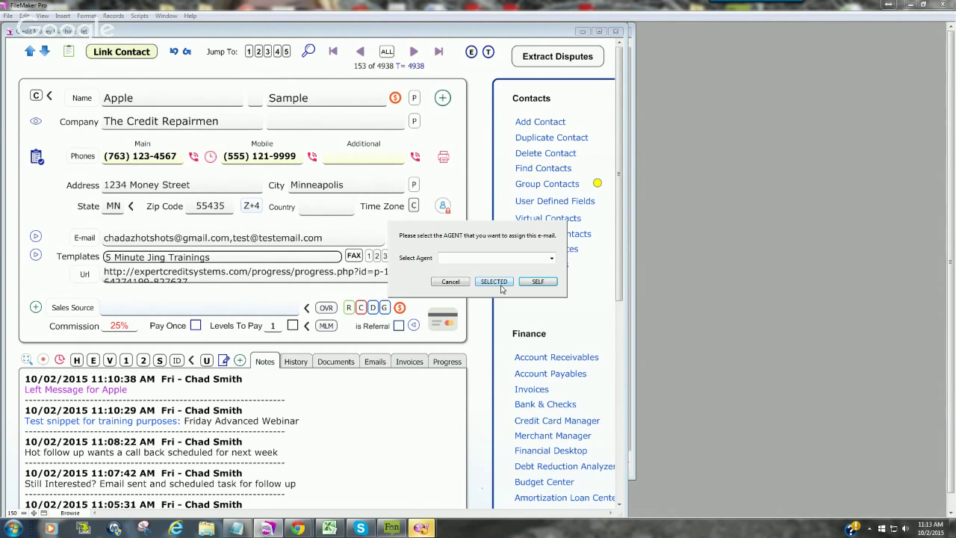
pyautogui.click(538, 281)
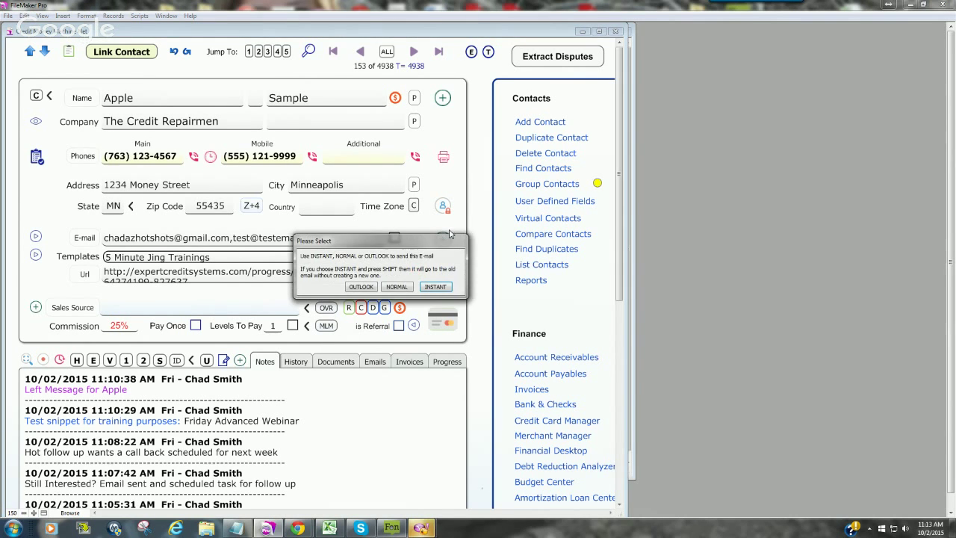
pyautogui.click(434, 287)
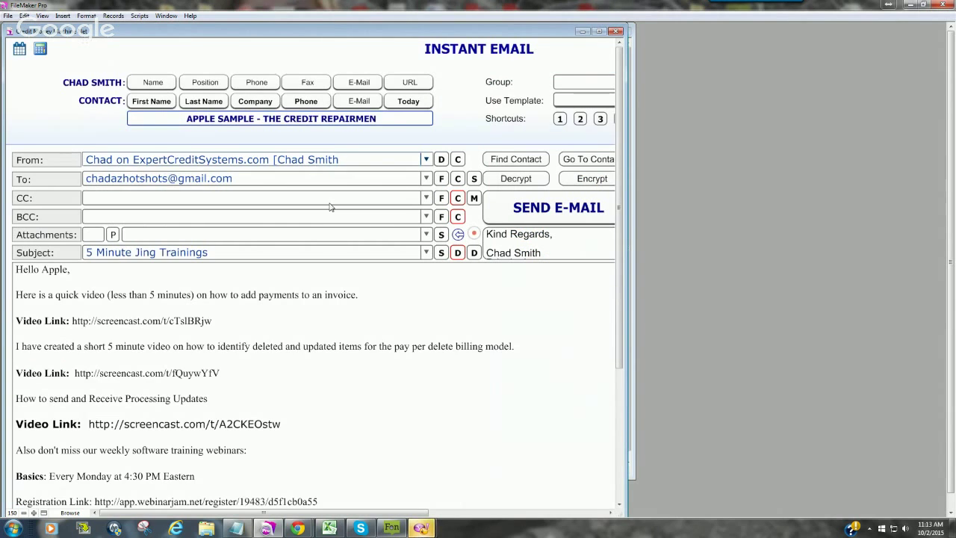
# - Maximize the window to review the instant e-mail's body and options, and return to the contact record without sending
pyautogui.click(599, 31)
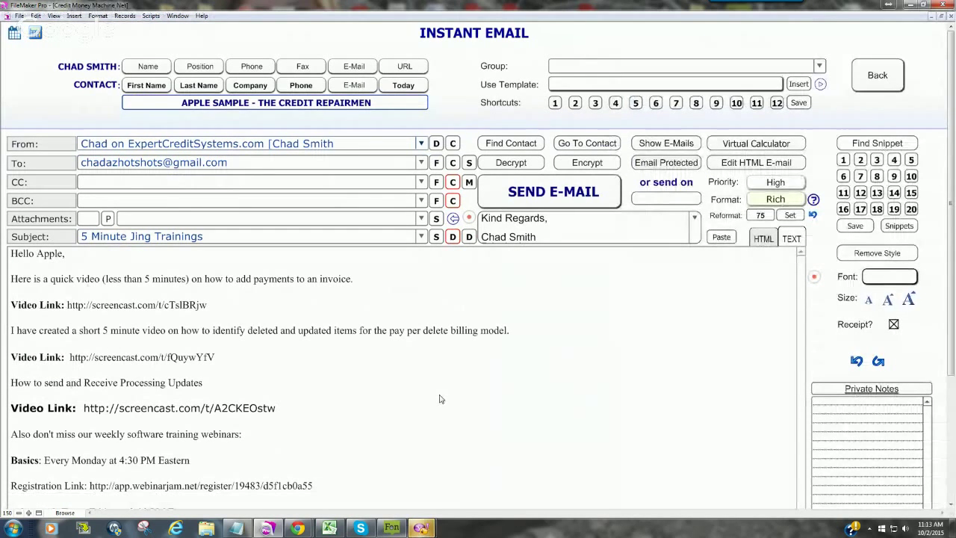
pyautogui.click(385, 378)
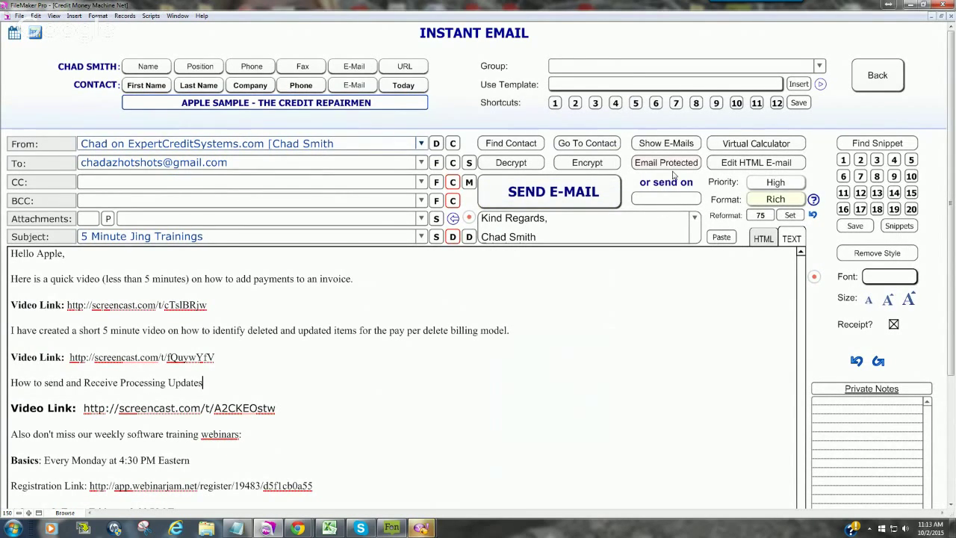
pyautogui.click(876, 76)
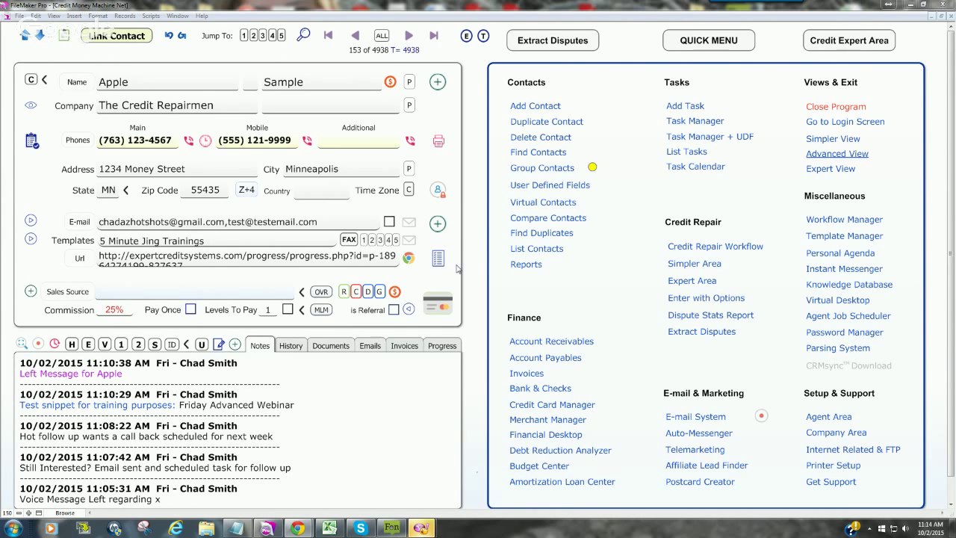
# - Review the contact's template list once more, keeping "5 Minute Jing Trainings", and point out the template e-mail option
pyautogui.click(237, 242)
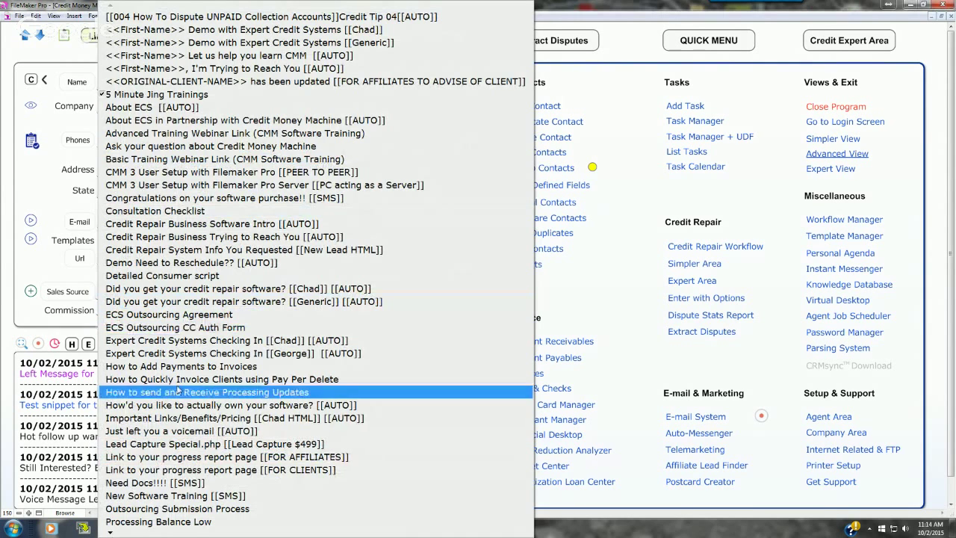
pyautogui.click(8, 193)
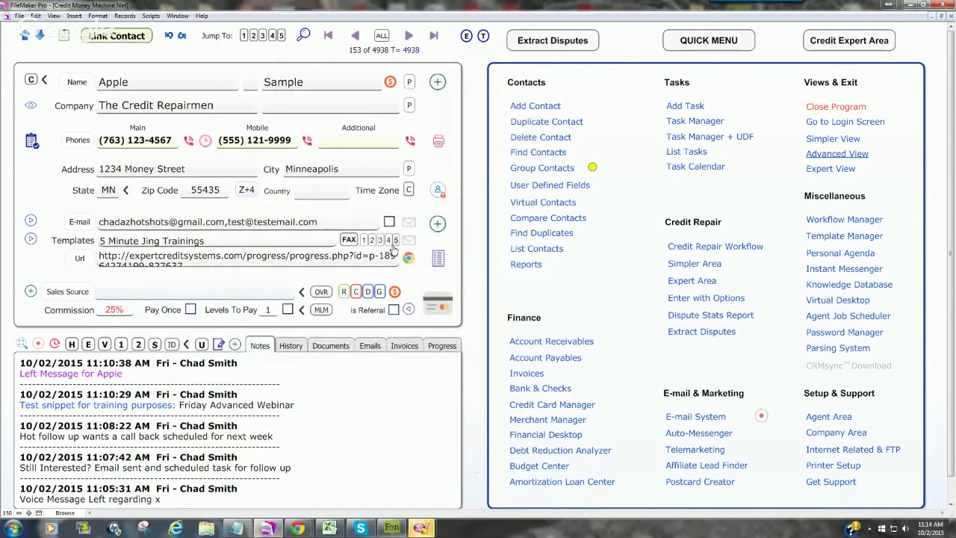
pyautogui.click(408, 241)
# - Examine the Find Contacts search dialog by opening it in two different ways, cancelling it each time
pyautogui.moveTo(226, 42)
pyautogui.click(529, 152)
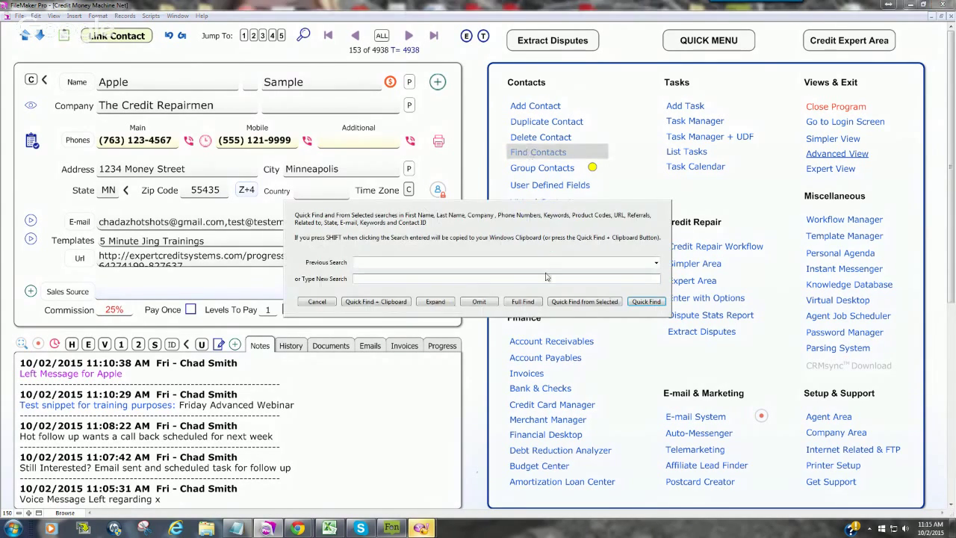
pyautogui.click(326, 302)
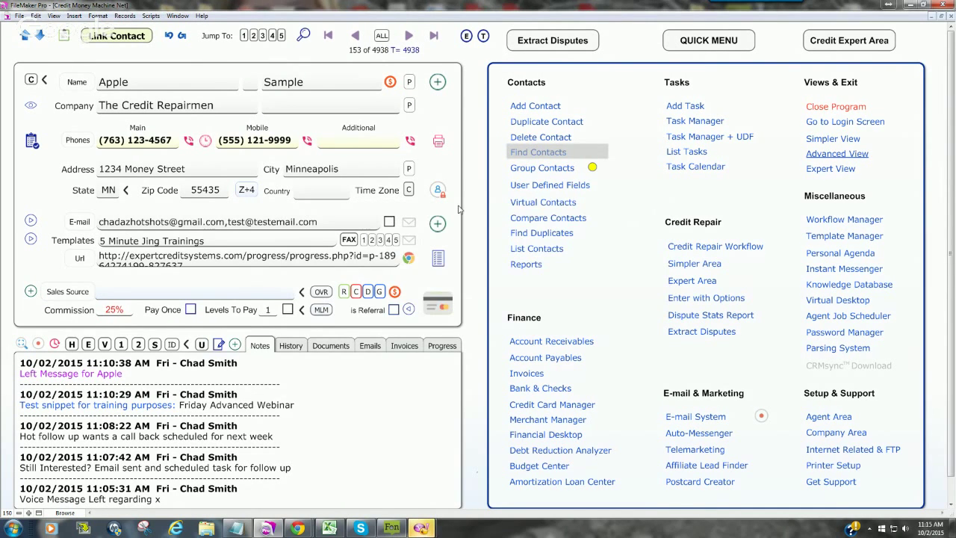
pyautogui.hotkey('ctrl', 'f')
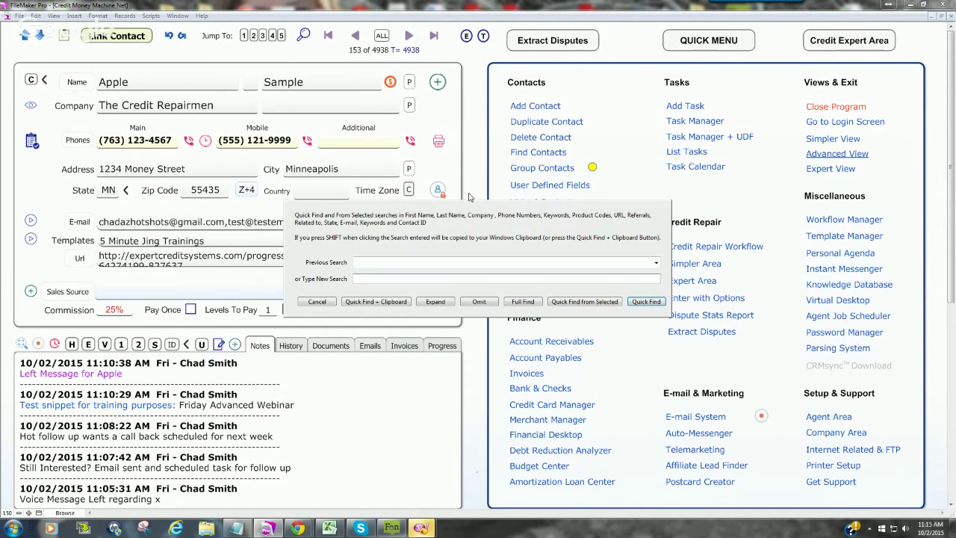
pyautogui.click(324, 302)
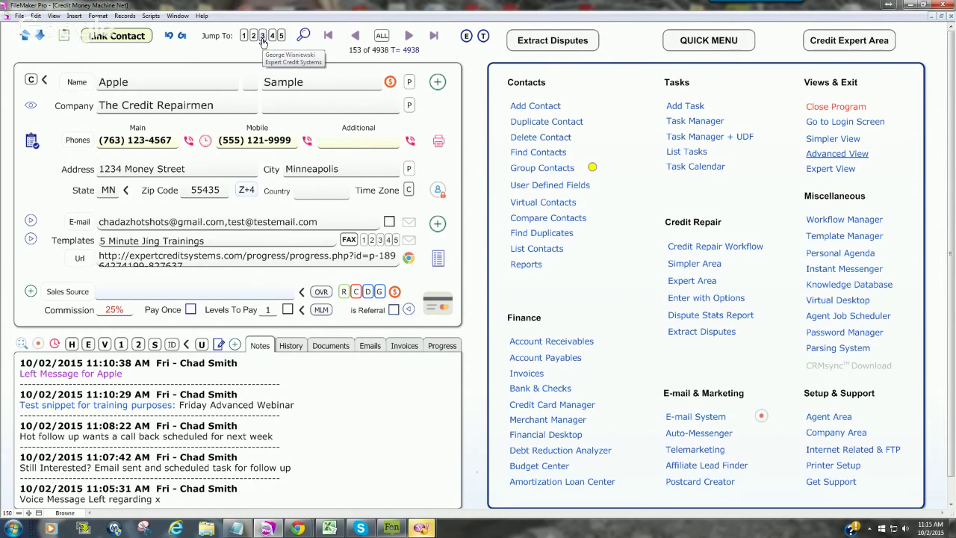
# - Jump to the Expert Credit Systems contact with shortcut 3 and return to The Credit Repairmen contact with shortcut 5
pyautogui.click(263, 36)
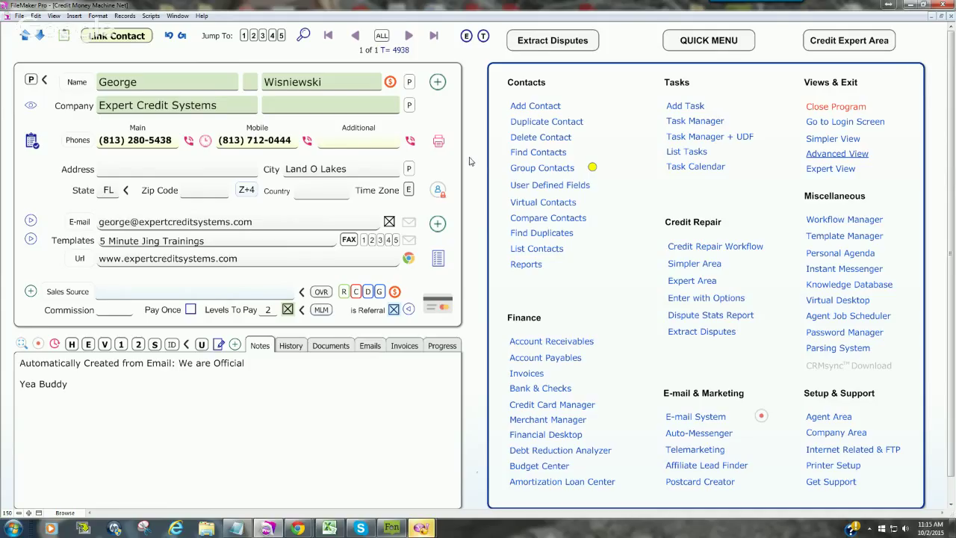
pyautogui.click(283, 37)
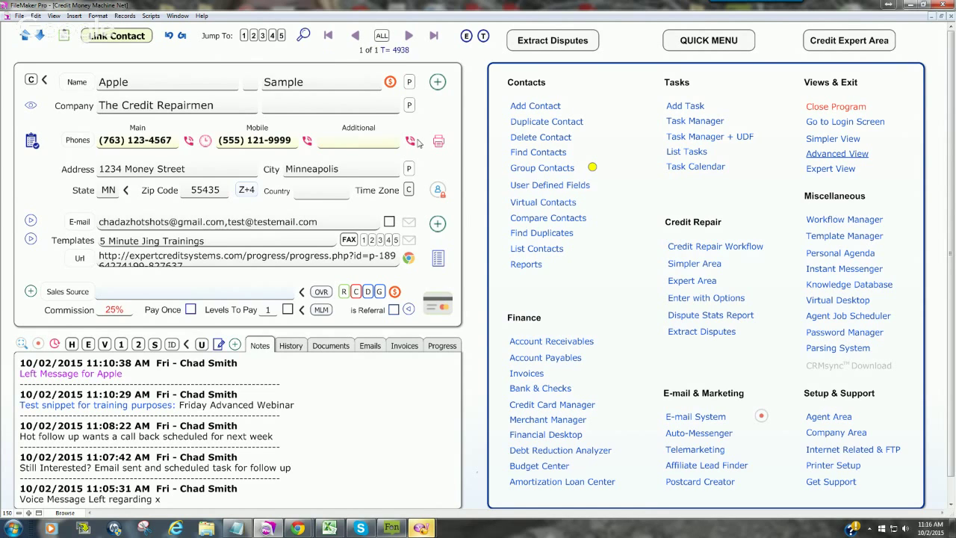
# - Quick Find contacts by the person's first name and last initial, display the FULL list, and open the Expert Credit Systems contact
pyautogui.hotkey('ctrl', 'f')
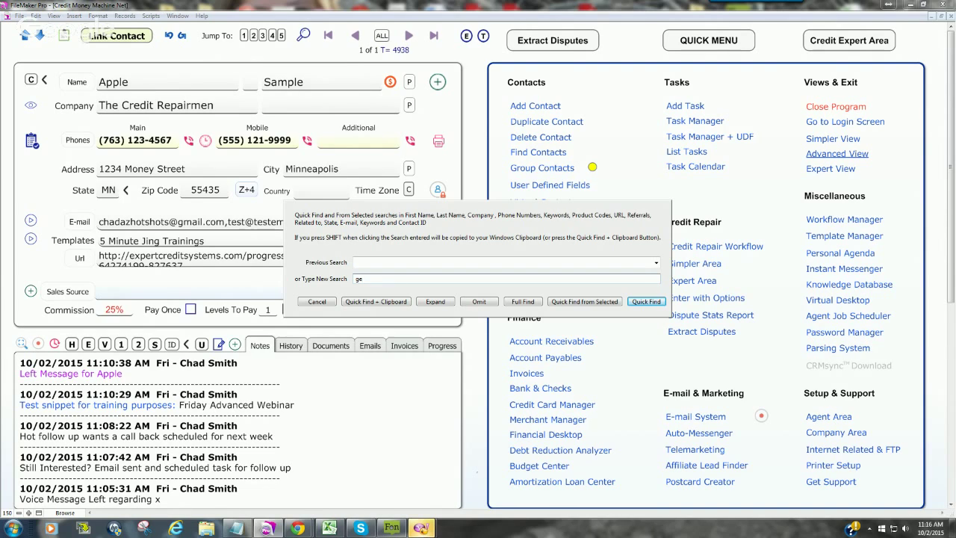
pyautogui.write('george w')
pyautogui.press('Return')
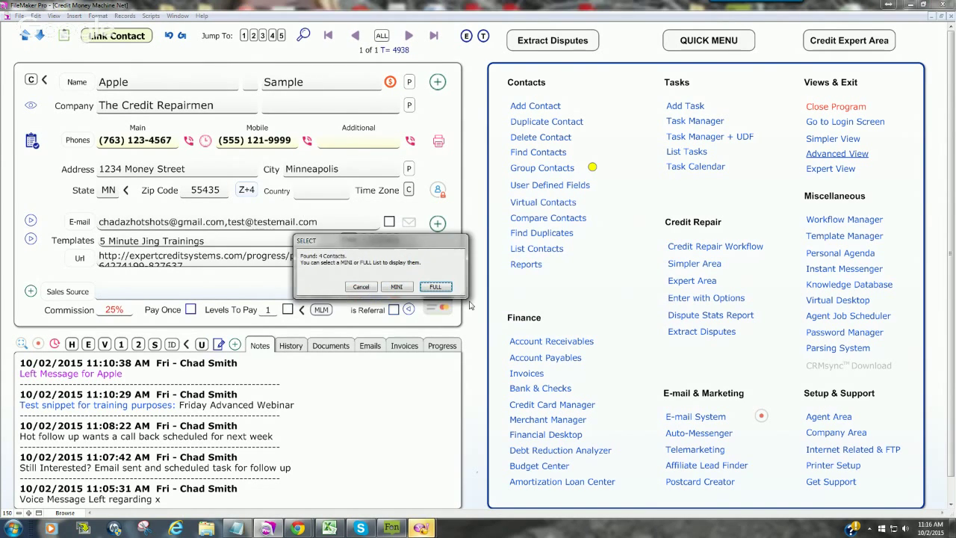
pyautogui.click(436, 286)
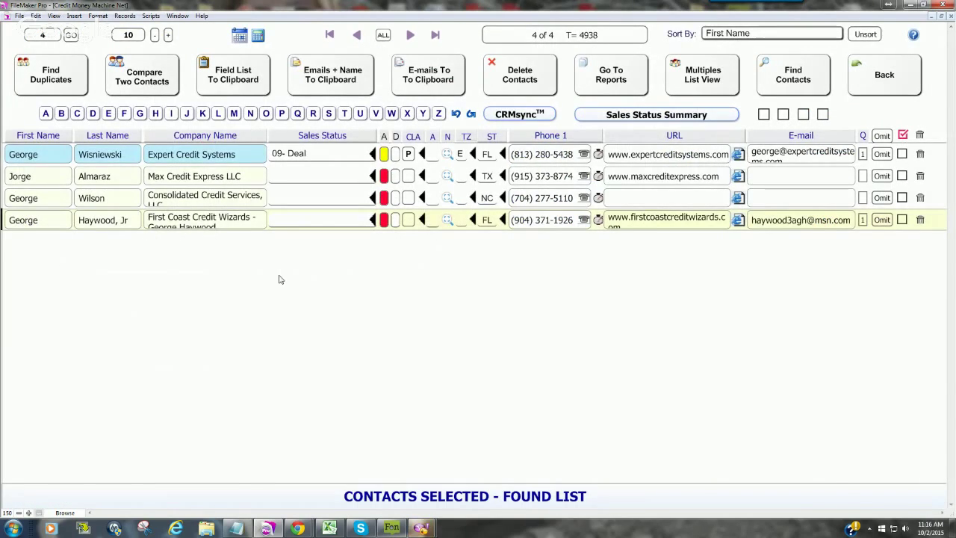
pyautogui.click(19, 160)
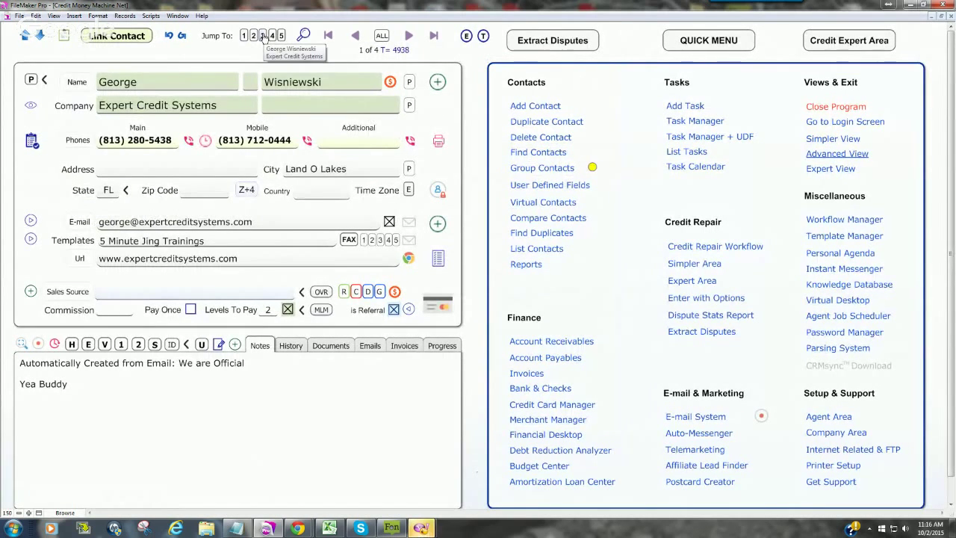
# - Jump to The Credit Repairmen contact with shortcut 5, add a Task Manager task assigned to self, and open it for editing
pyautogui.click(281, 36)
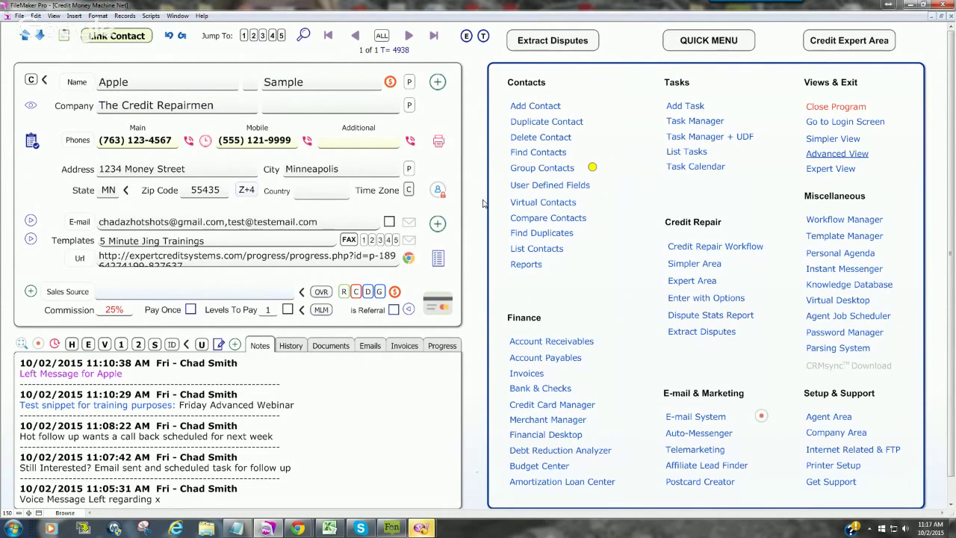
pyautogui.click(691, 120)
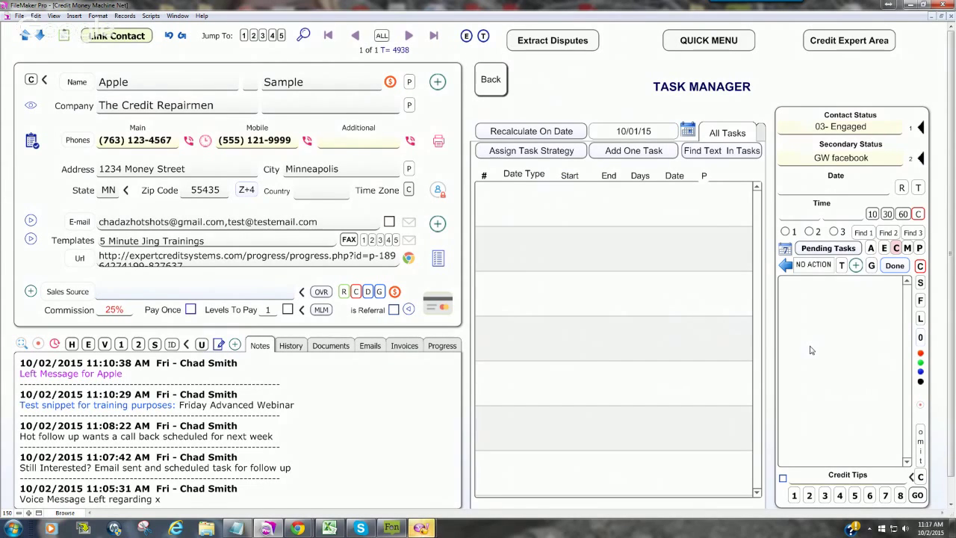
pyautogui.click(856, 266)
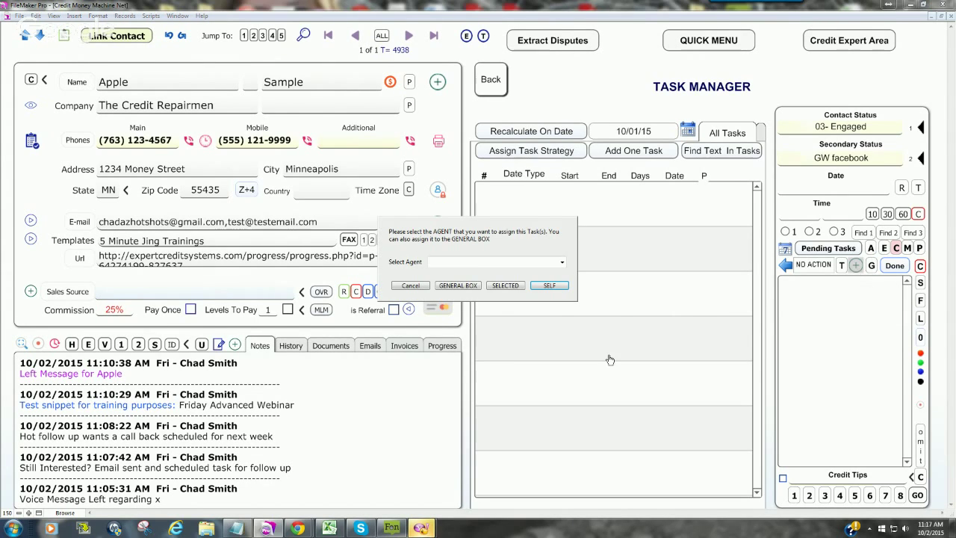
pyautogui.click(551, 286)
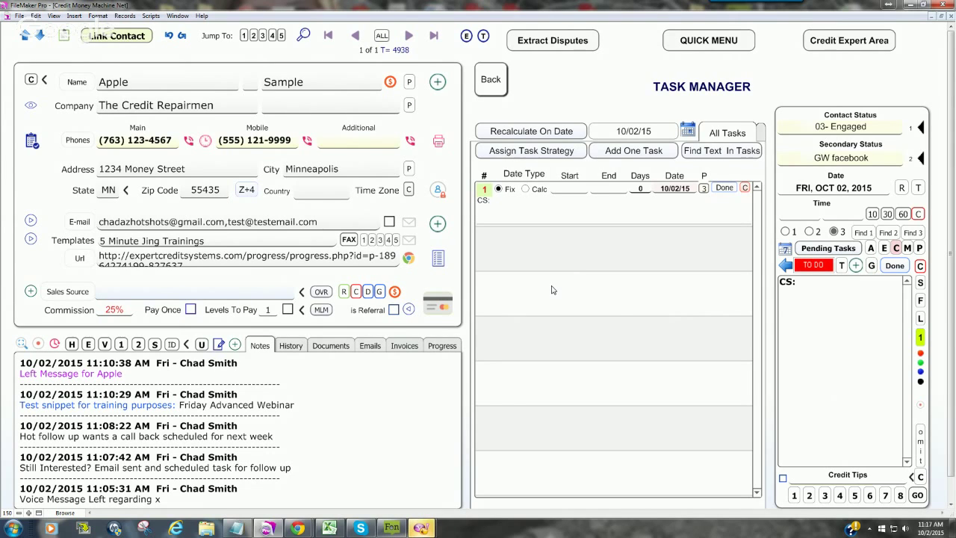
pyautogui.click(504, 206)
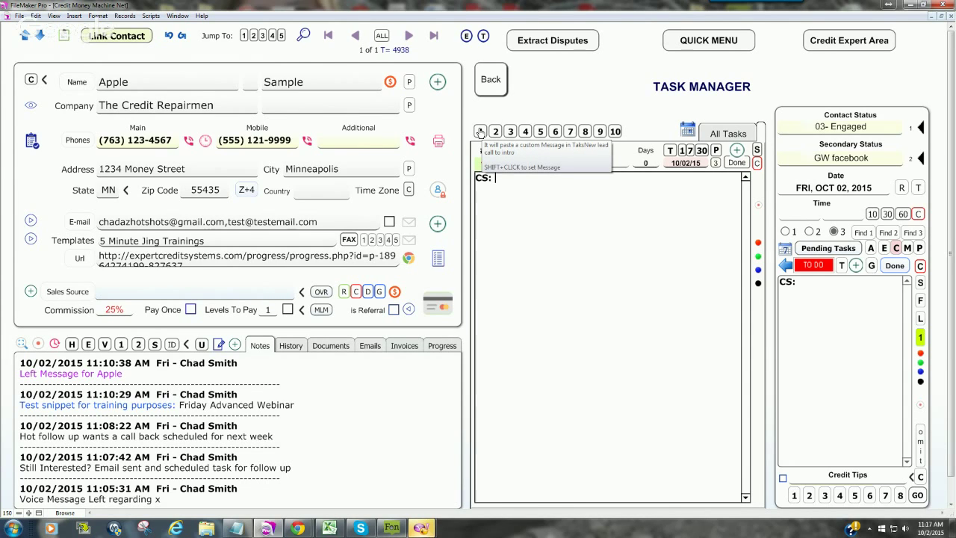
# - Examine the edit dialog for preset task message 1 and close it without changing the preset text
pyautogui.keyDown('shift'); pyautogui.click(480, 132); pyautogui.keyUp('shift')
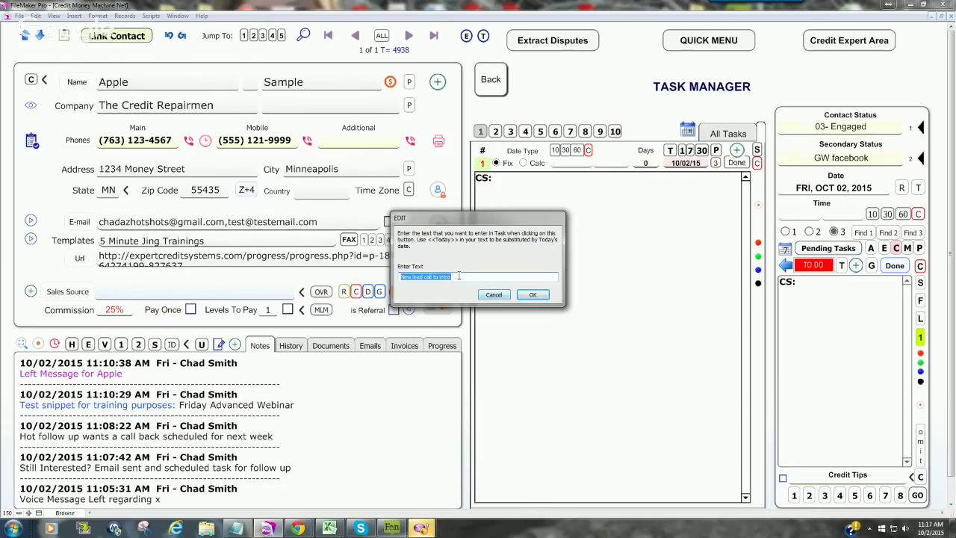
pyautogui.click(494, 294)
pyautogui.write('lulfkgh')
pyautogui.click(494, 295)
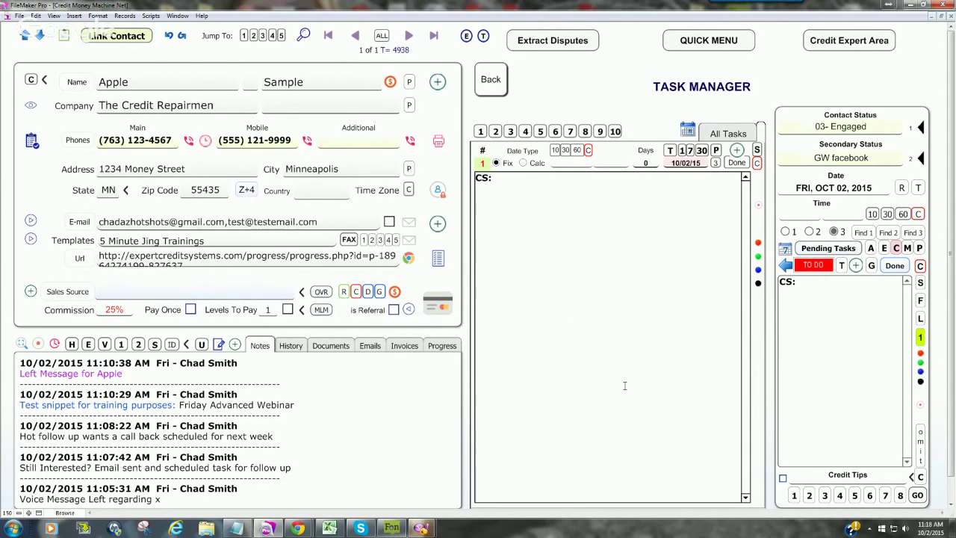
# - Fill the task with preset message 3, "Warm Follow Up", and schedule it for 10/5/2015 at 08:30 AM
pyautogui.click(486, 293)
pyautogui.click(510, 134)
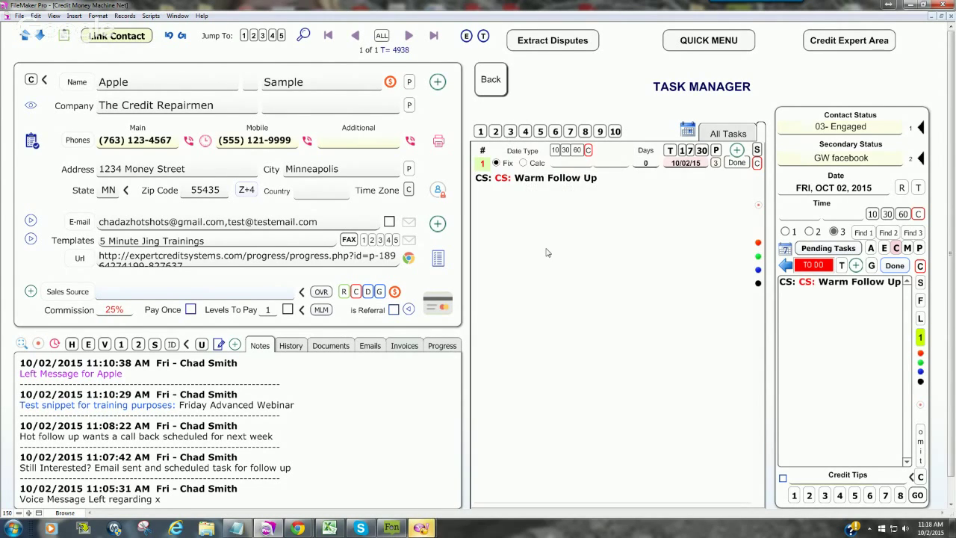
pyautogui.click(568, 163)
pyautogui.click(575, 183)
pyautogui.click(675, 163)
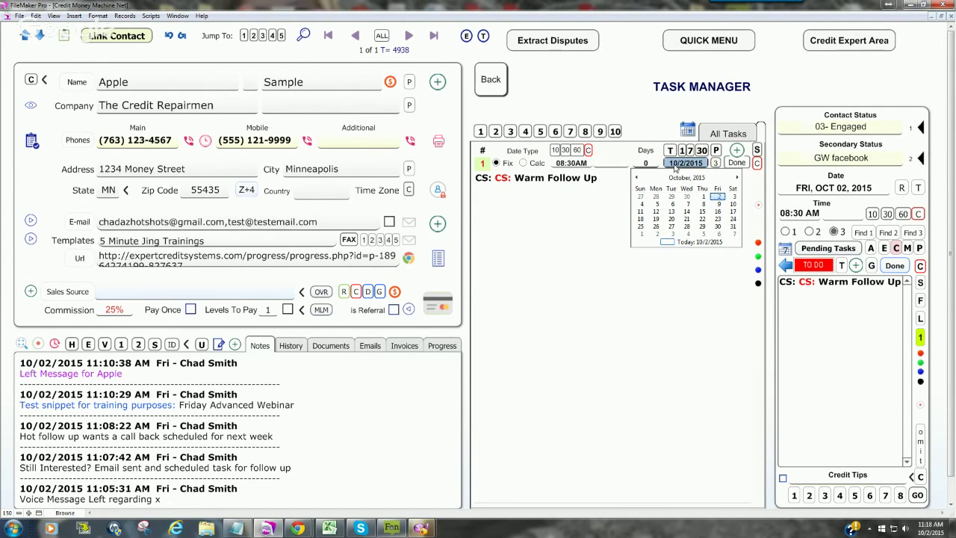
pyautogui.click(656, 205)
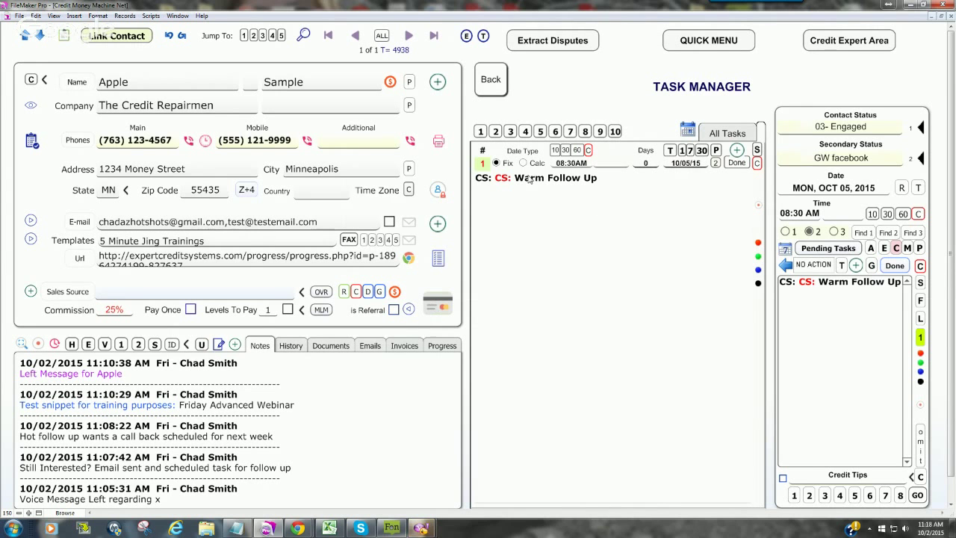
# - Leave the Task Manager, reopen it for the same contact, and display the list of all its tasks
pyautogui.click(504, 94)
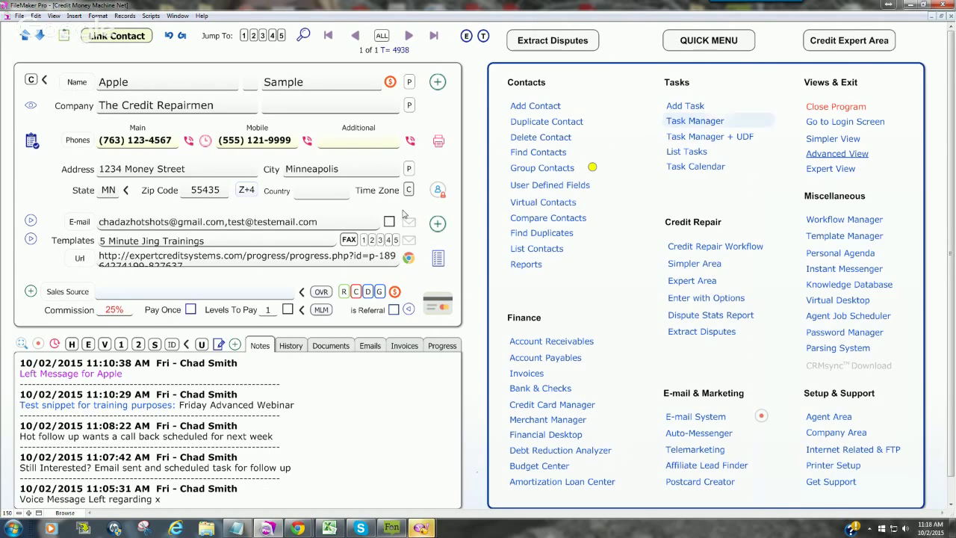
pyautogui.click(691, 121)
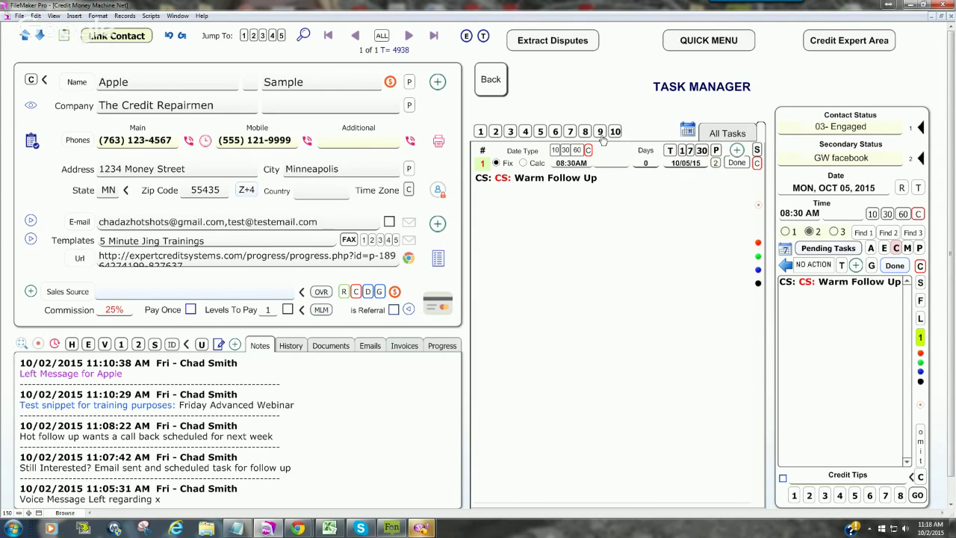
pyautogui.click(632, 108)
pyautogui.click(686, 271)
pyautogui.click(736, 151)
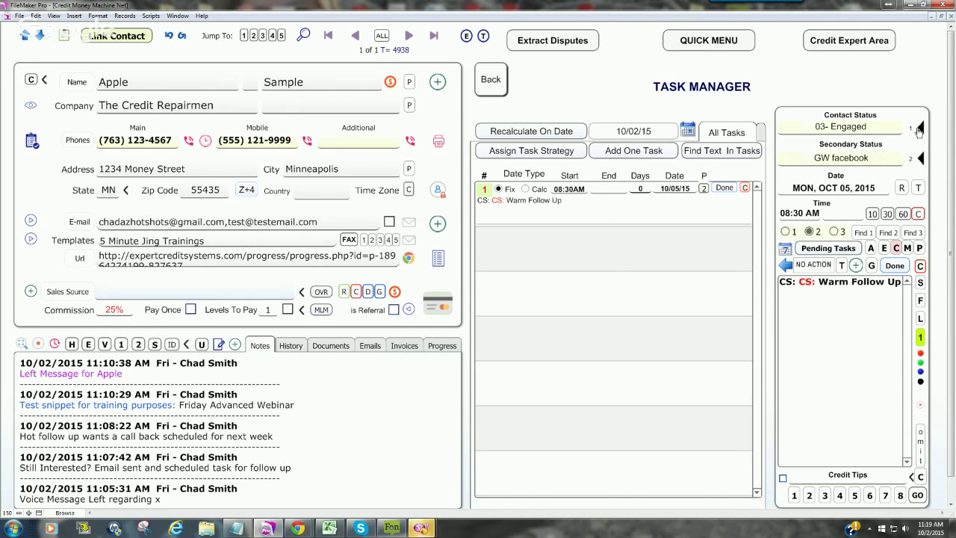
# - Examine the Contact Status choices and the status-based find dialog with 03- Engaged selected, cancelling without running a search
pyautogui.click(852, 132)
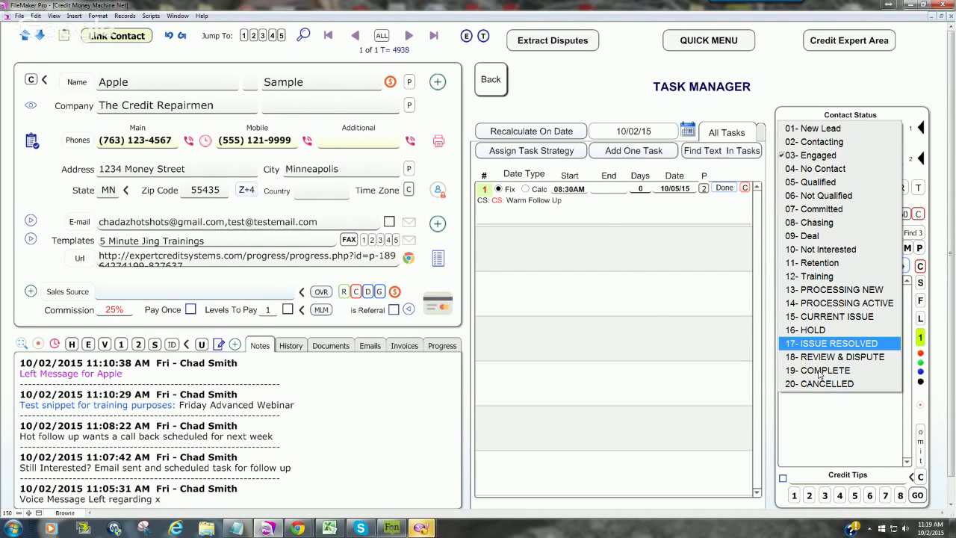
pyautogui.click(785, 96)
pyautogui.click(921, 129)
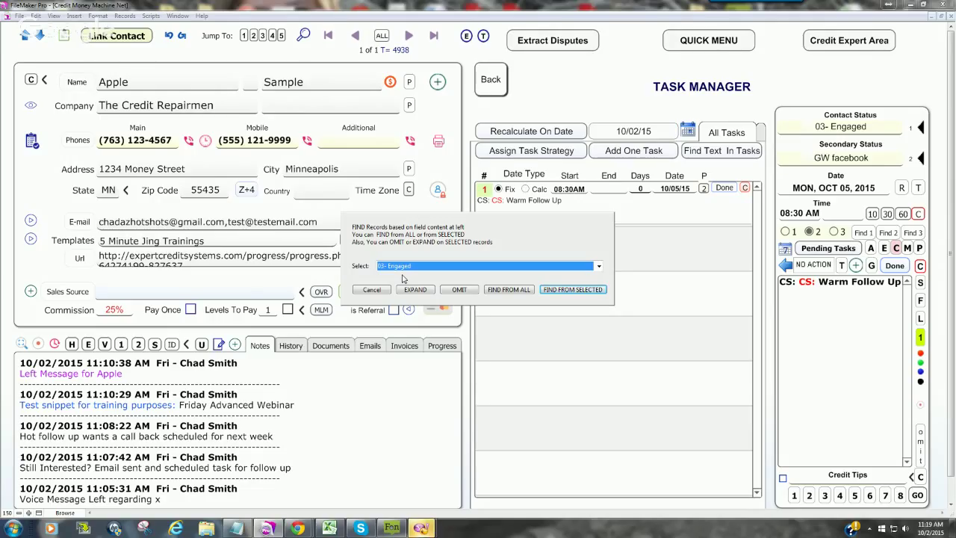
pyautogui.click(407, 267)
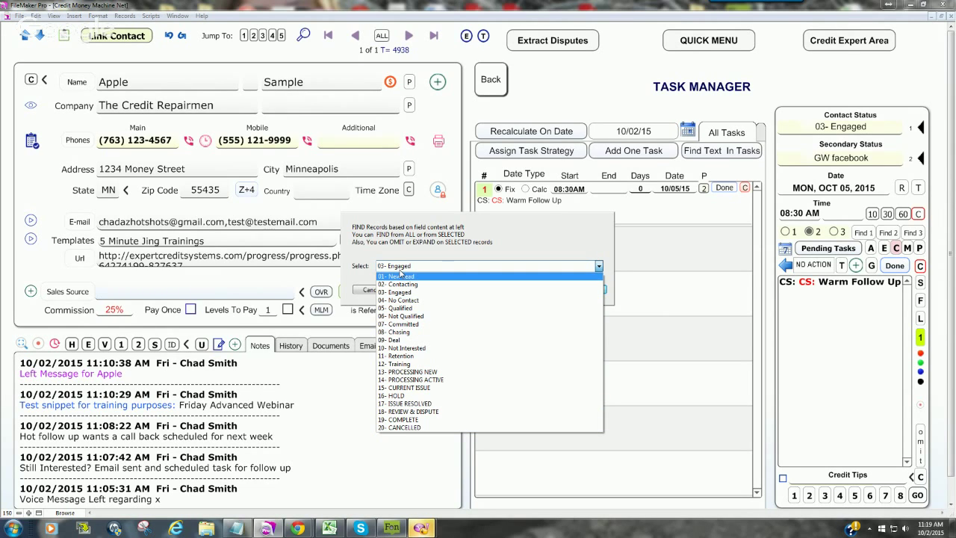
pyautogui.click(399, 293)
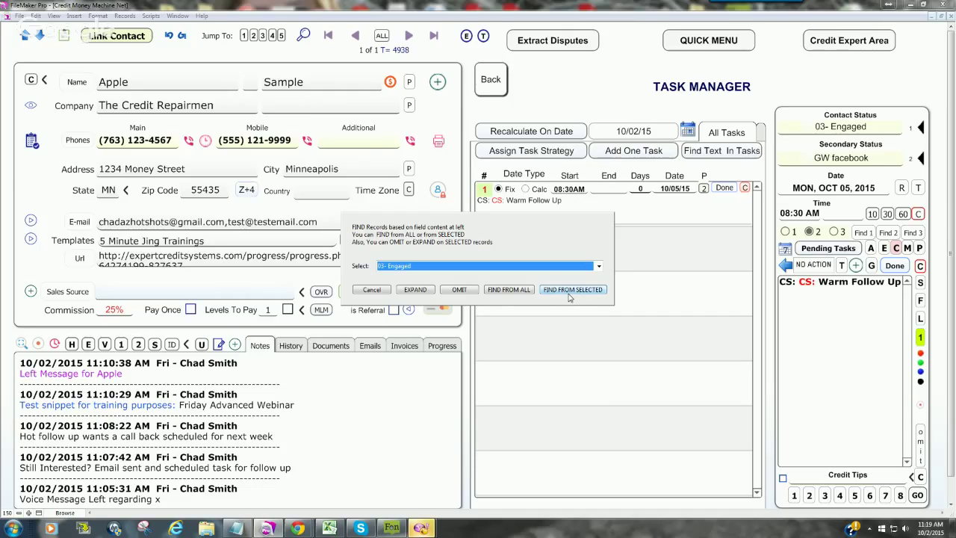
pyautogui.click(378, 292)
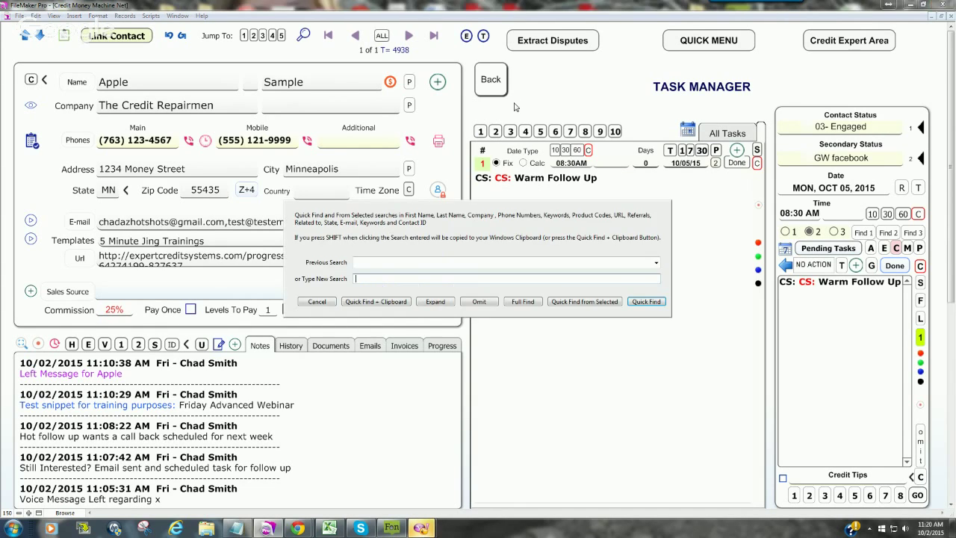
# - Enter "sam" in Quick Find, cancel the search, and show all contact records instead
pyautogui.write('sam')
pyautogui.click(317, 301)
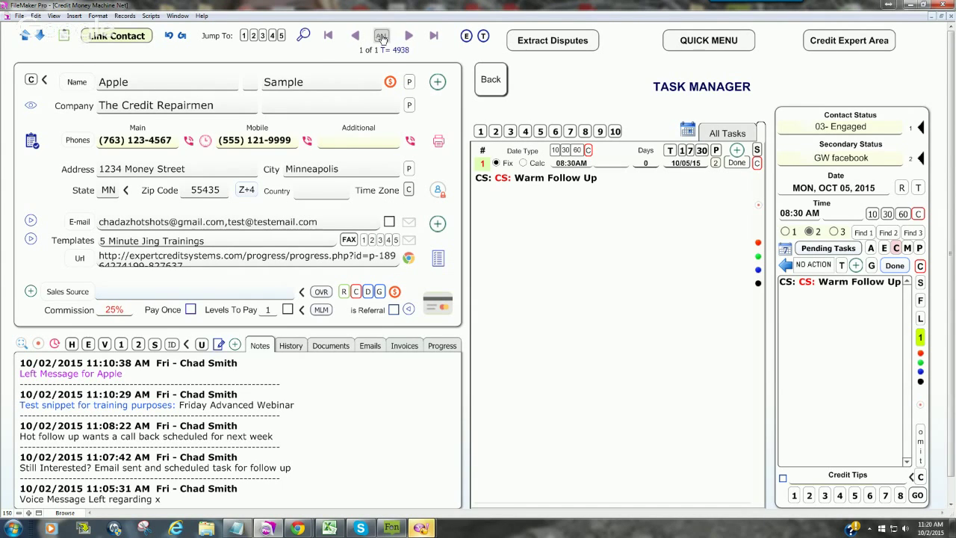
pyautogui.click(381, 36)
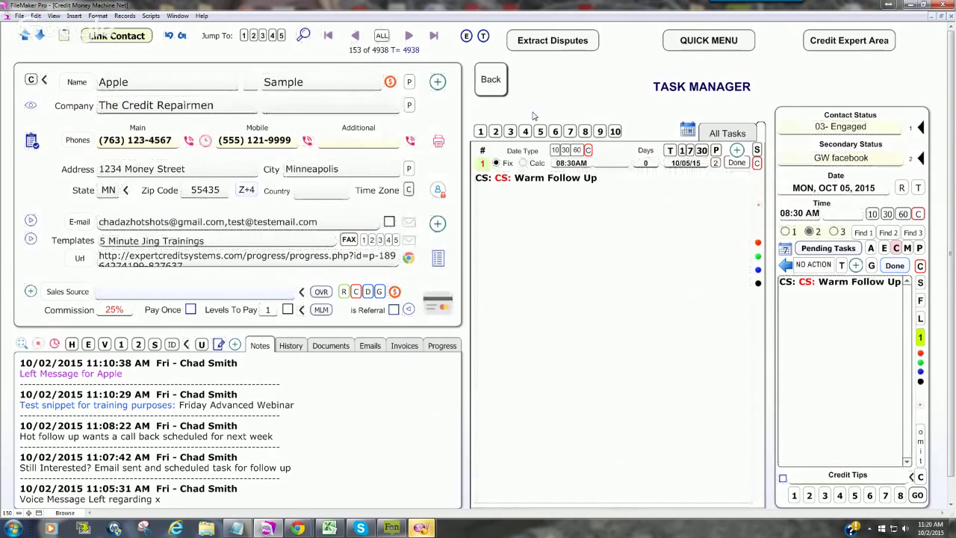
# - Quick Find "sample records", display the FULL list, and open The Credit Repairmen contact from it
pyautogui.hotkey('ctrl', 'f')
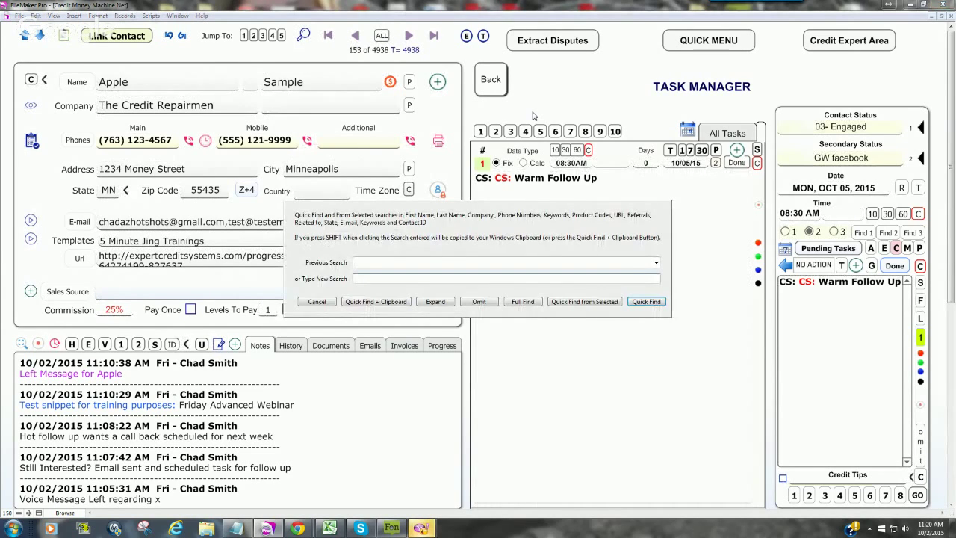
pyautogui.write('sample records')
pyautogui.press('Return')
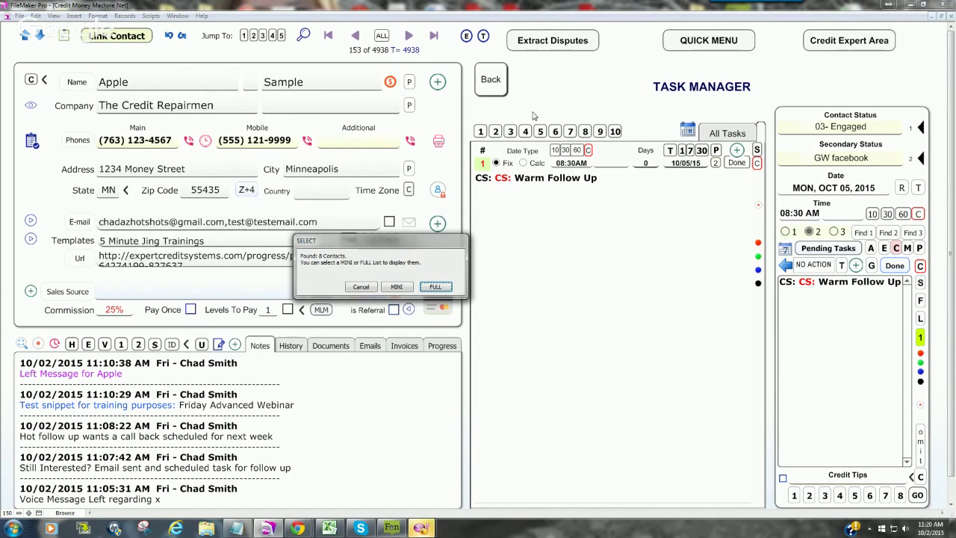
pyautogui.click(437, 288)
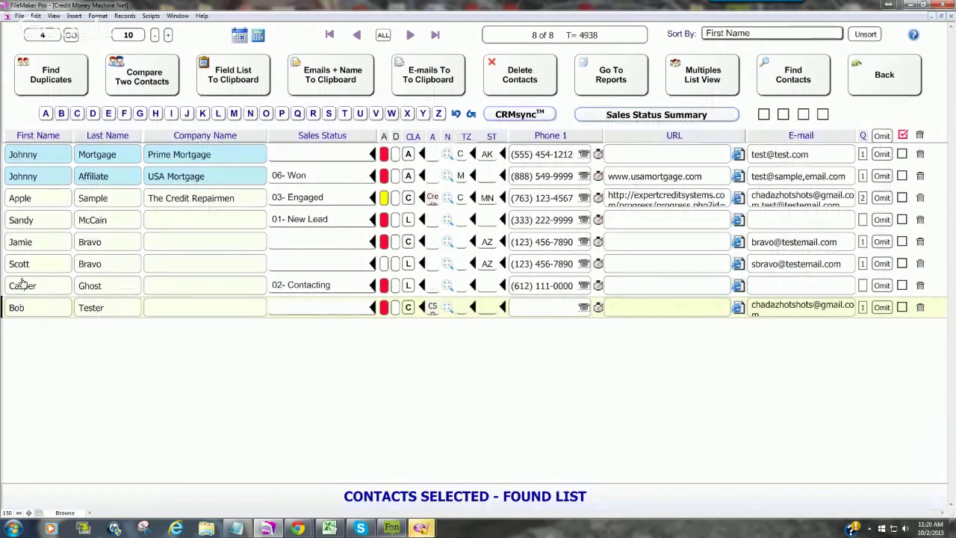
pyautogui.click(19, 198)
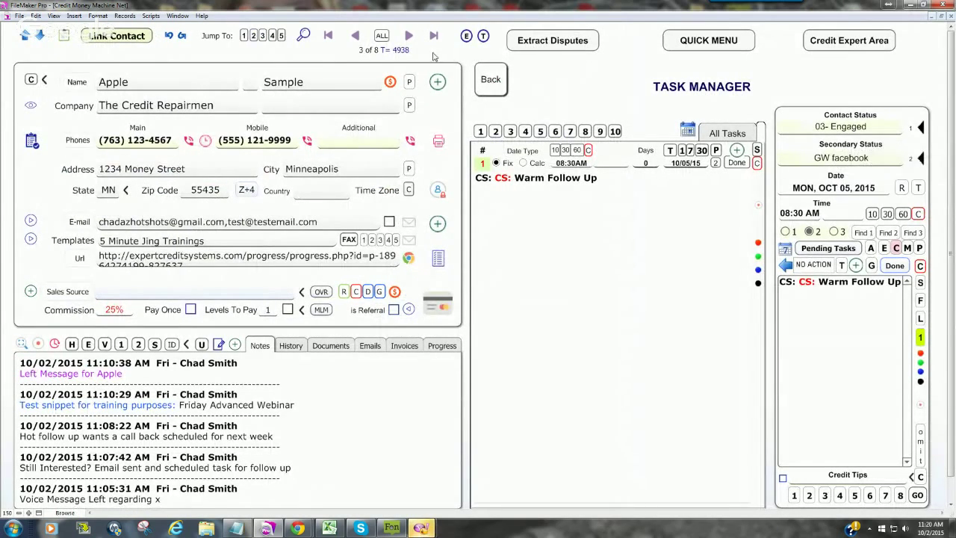
# - Narrow the selected contacts to those with Contact Status 03- Engaged
pyautogui.click(921, 128)
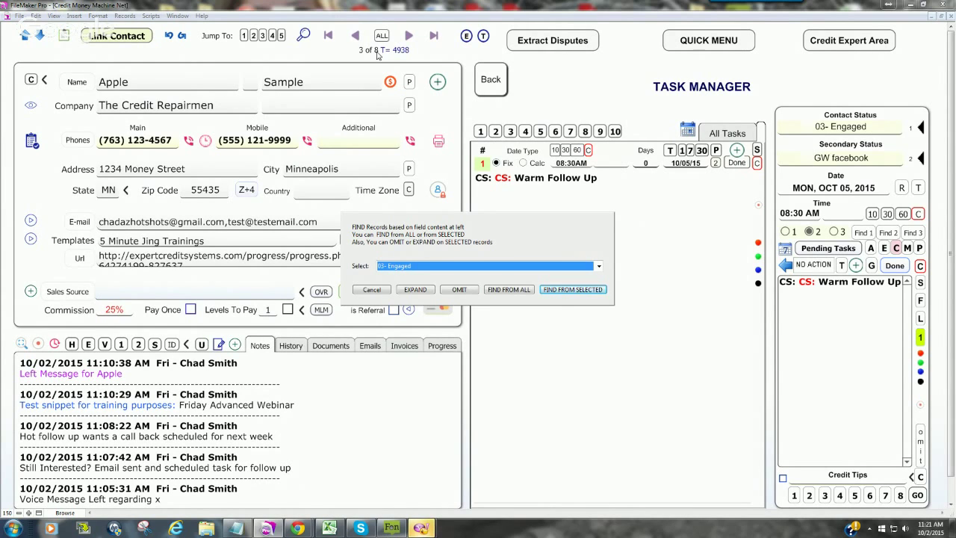
pyautogui.click(566, 291)
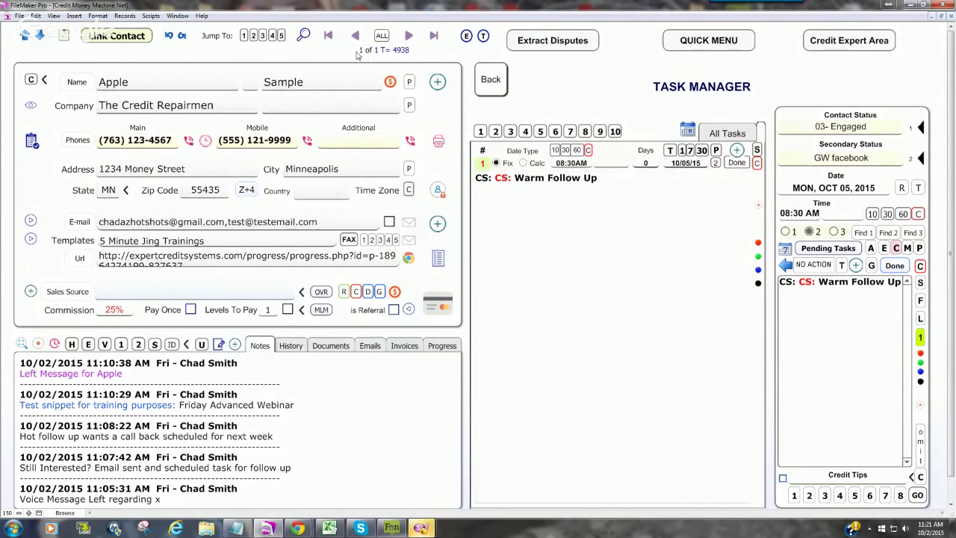
# - Find all contacts whose Related To value in More Contact Fields is "Sample Records"
pyautogui.click(439, 259)
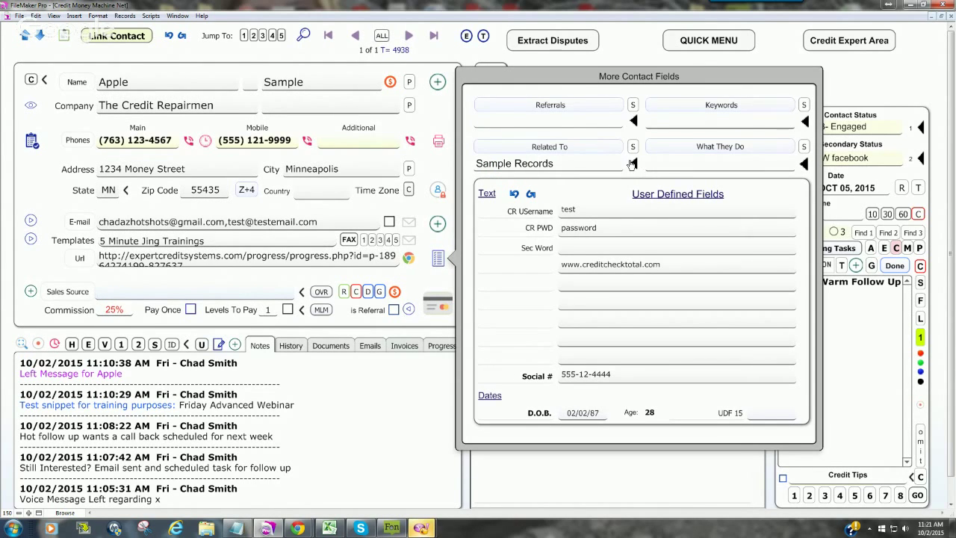
pyautogui.click(466, 468)
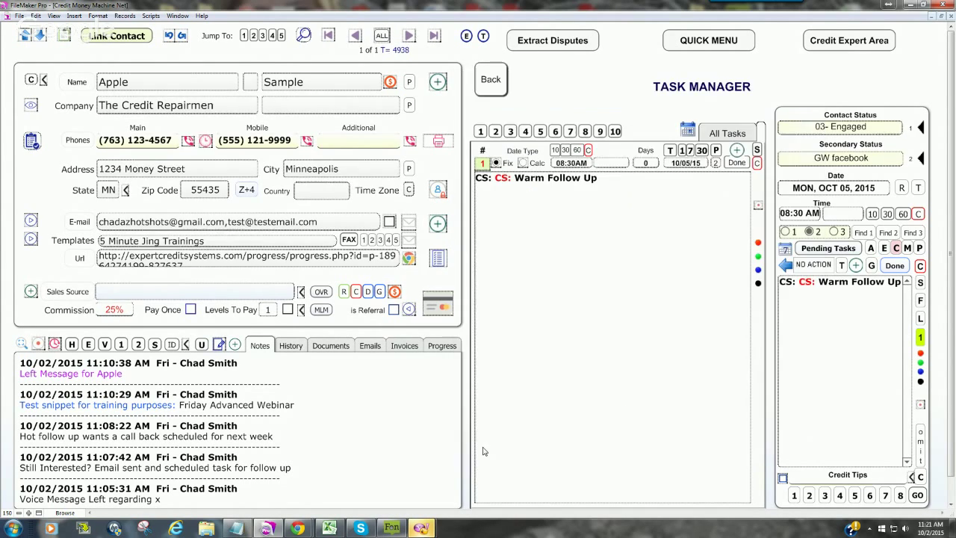
pyautogui.click(438, 259)
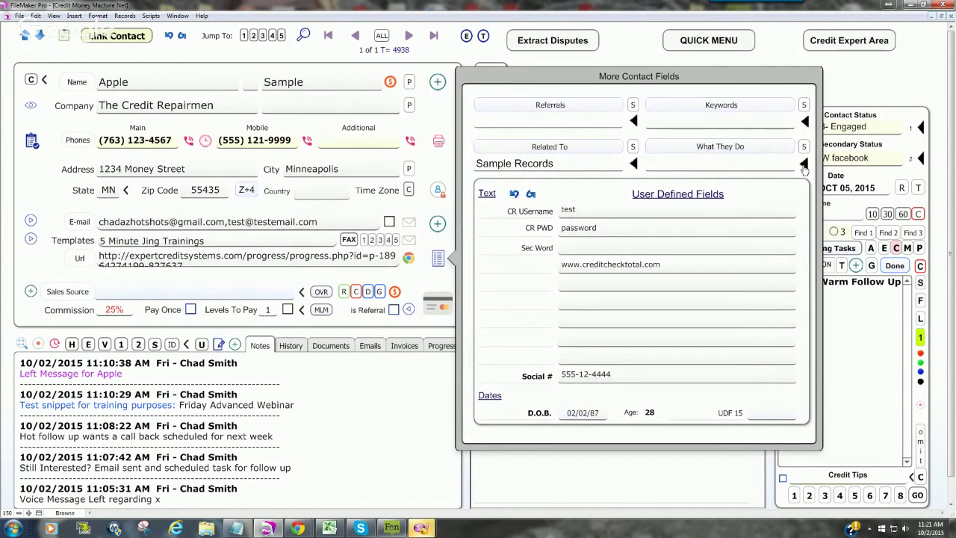
pyautogui.click(633, 164)
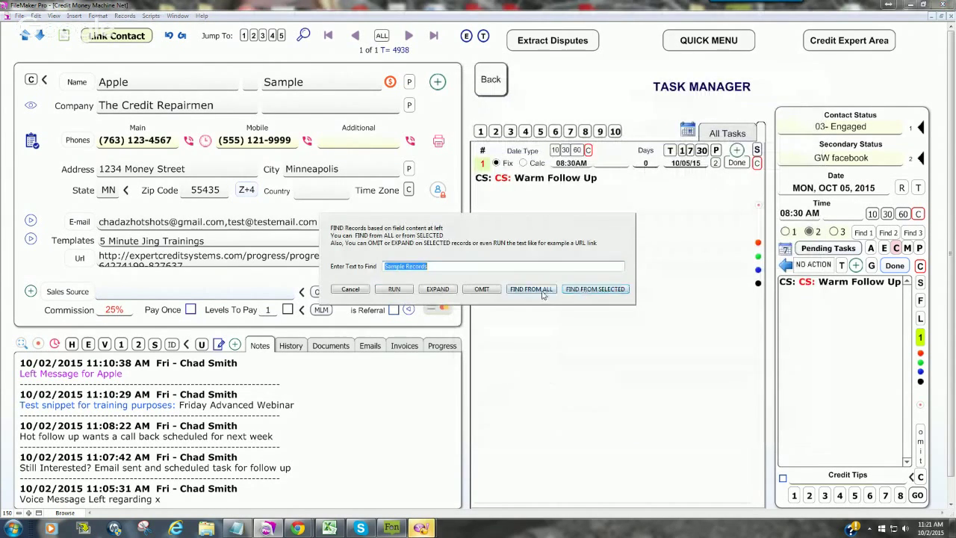
pyautogui.click(543, 292)
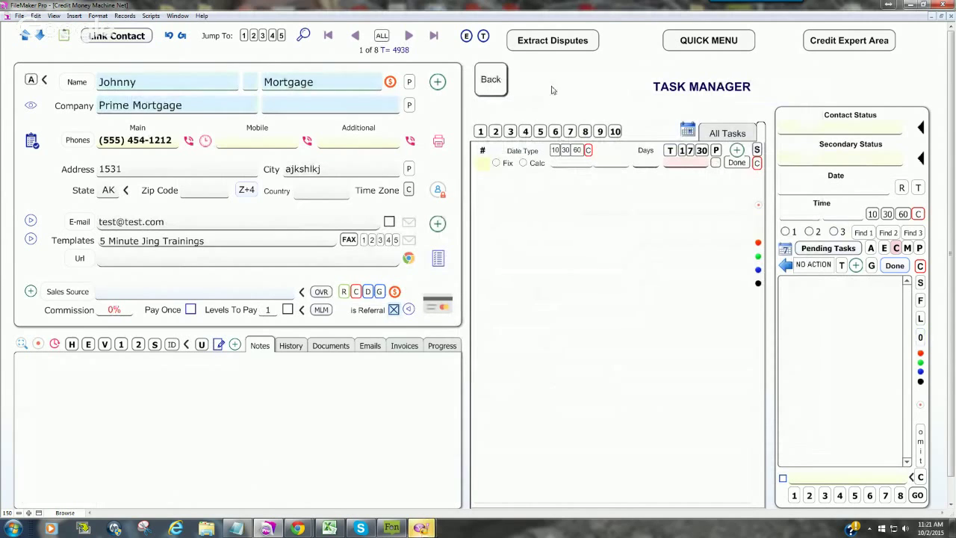
# - In Task Manager, set Contact Status to 03- Engaged for both the Prime Mortgage and USA Mortgage contacts
pyautogui.click(491, 81)
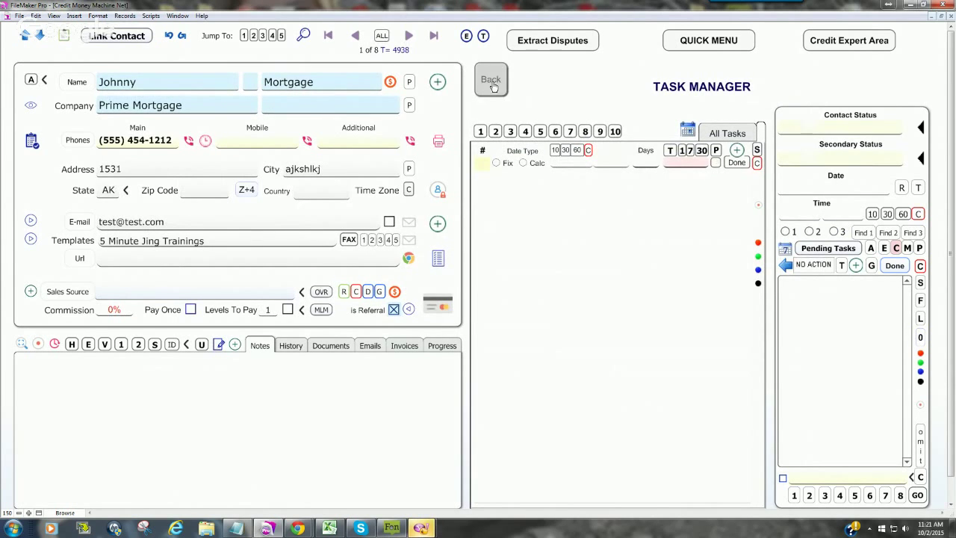
pyautogui.click(695, 121)
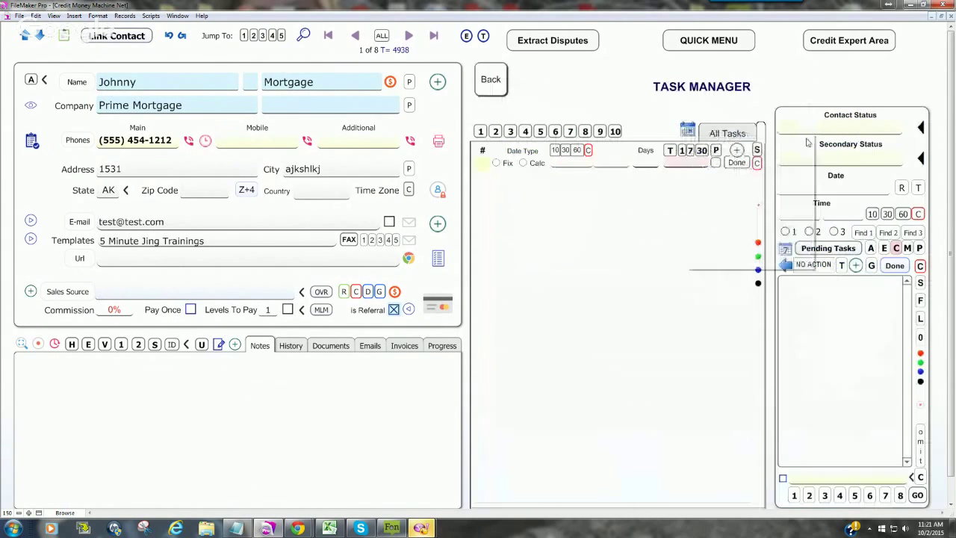
pyautogui.click(822, 128)
pyautogui.click(811, 155)
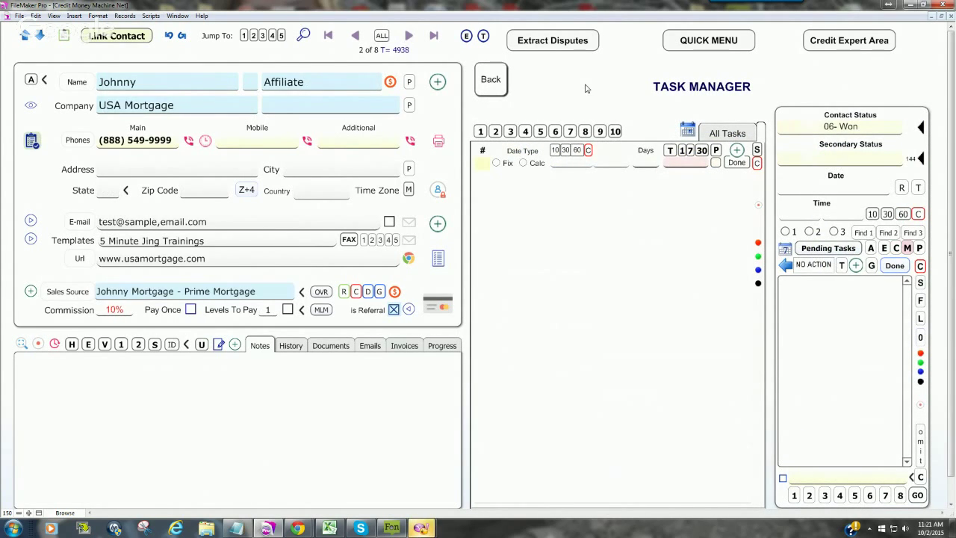
pyautogui.click(825, 127)
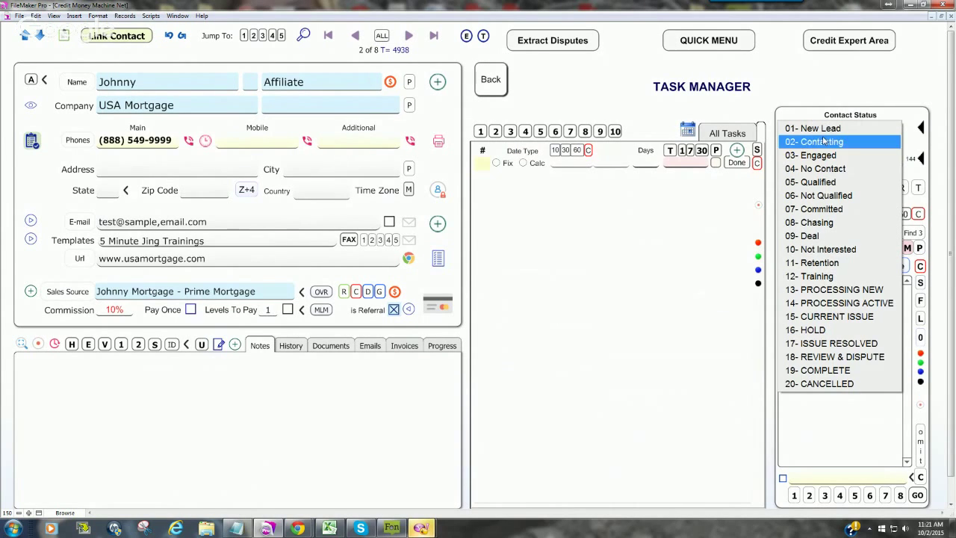
pyautogui.click(819, 155)
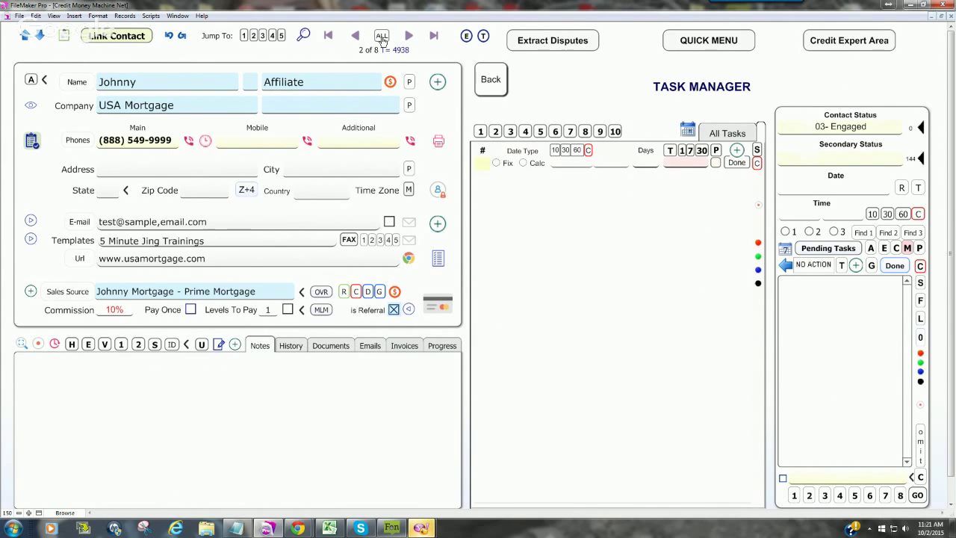
# - Show all contact records, then find those whose Related To value in More Contact Fields is "SAMPLE RECORDS"
pyautogui.click(382, 36)
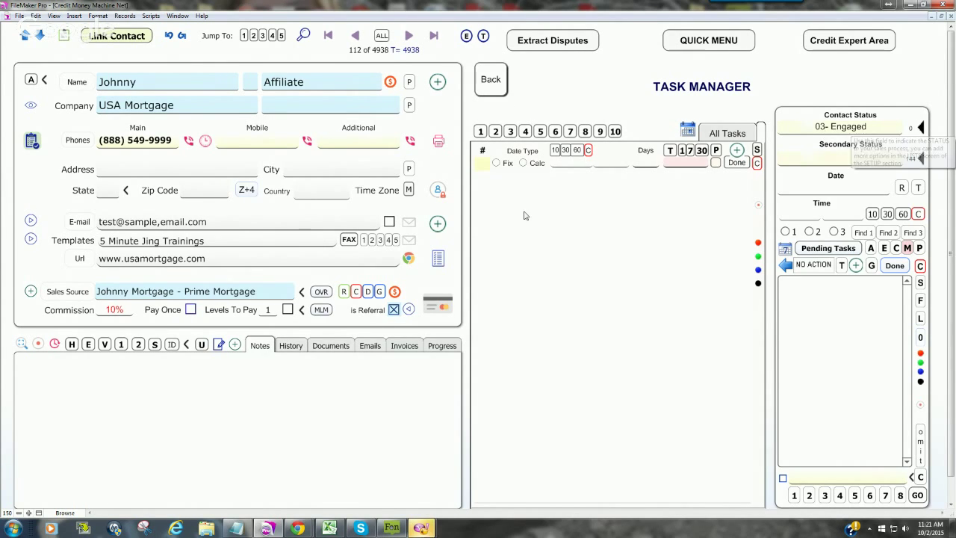
pyautogui.click(438, 260)
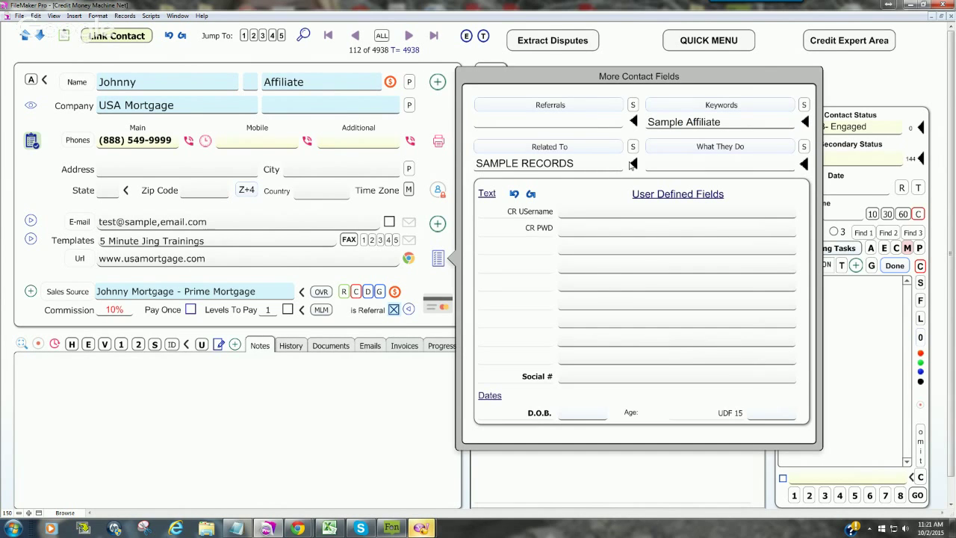
pyautogui.click(631, 164)
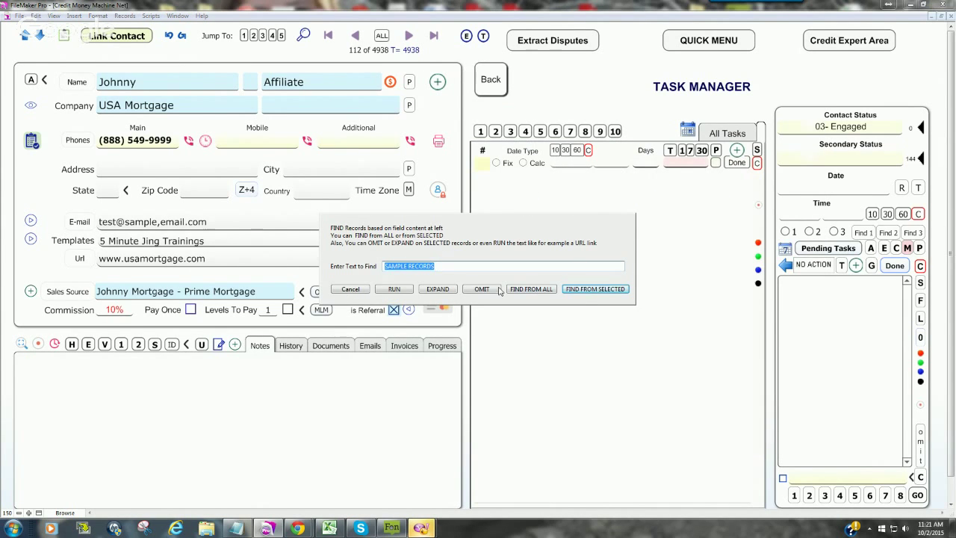
pyautogui.click(611, 291)
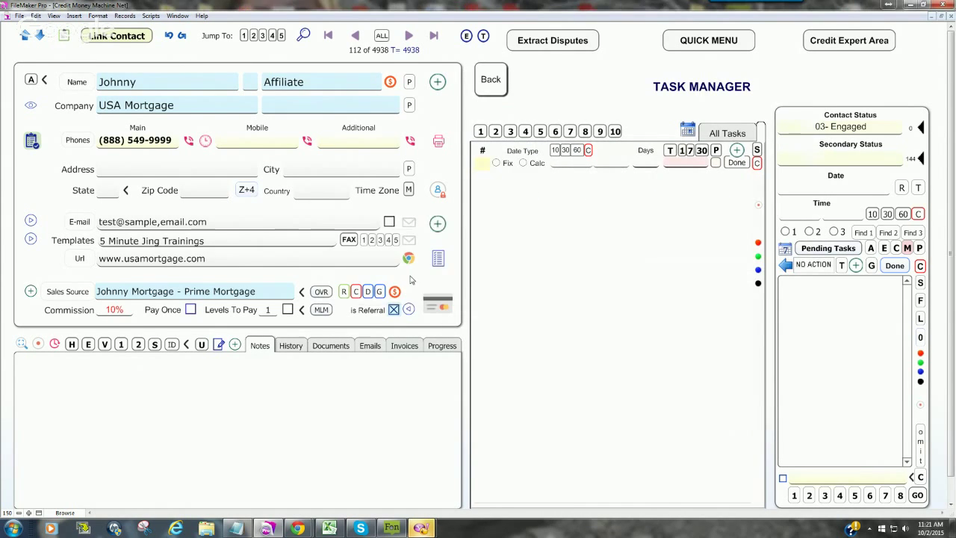
# - Review the found sample records in Task Manager and narrow the selection to Contact Status 03- Engaged
pyautogui.click(493, 81)
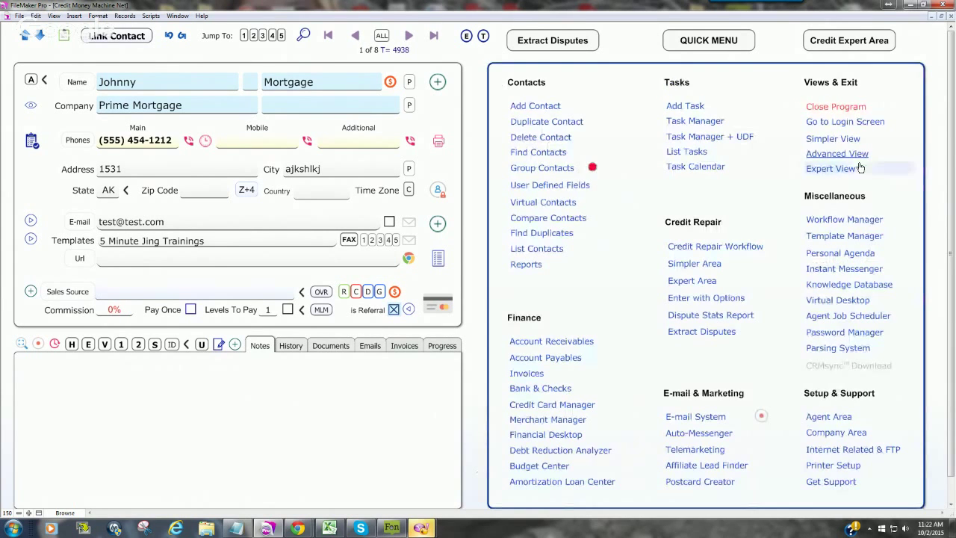
pyautogui.click(695, 121)
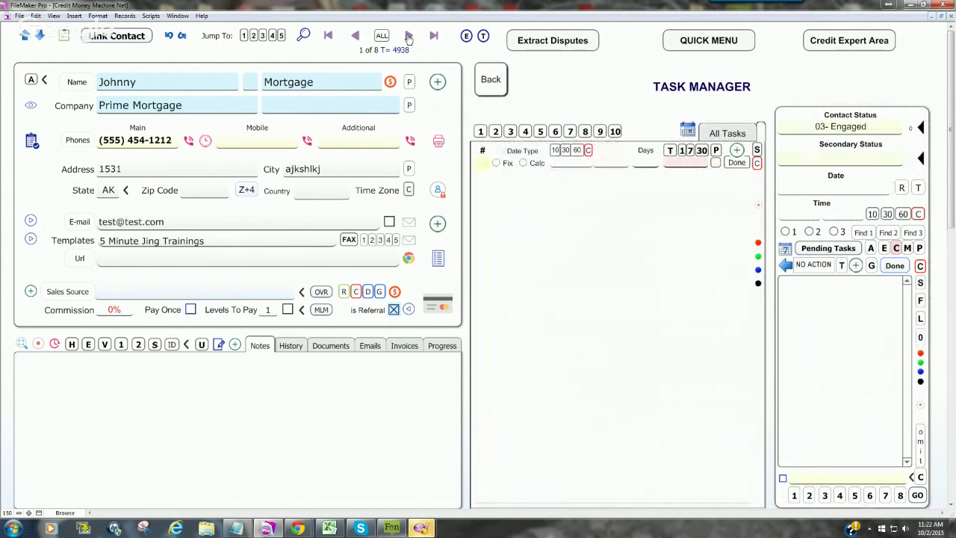
pyautogui.click(408, 36)
pyautogui.click(408, 36)
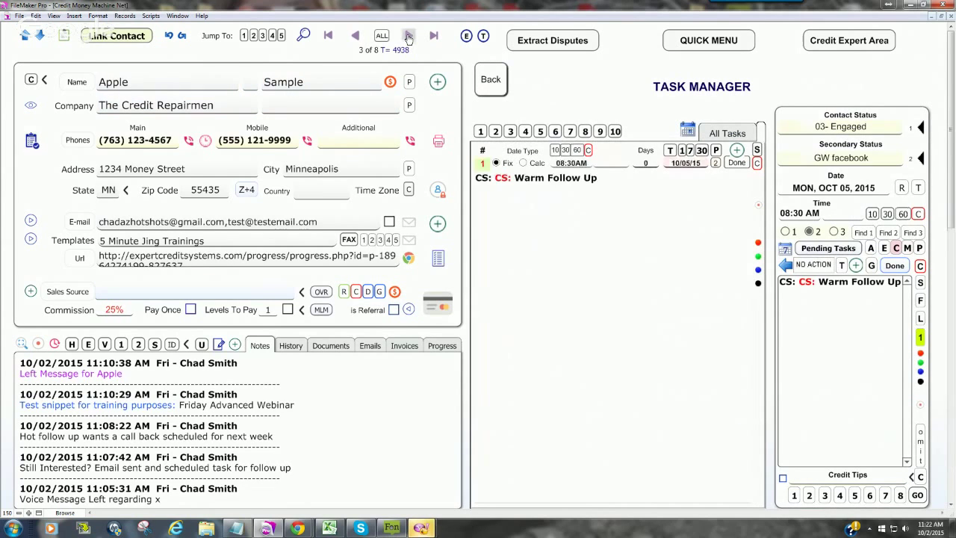
pyautogui.click(408, 36)
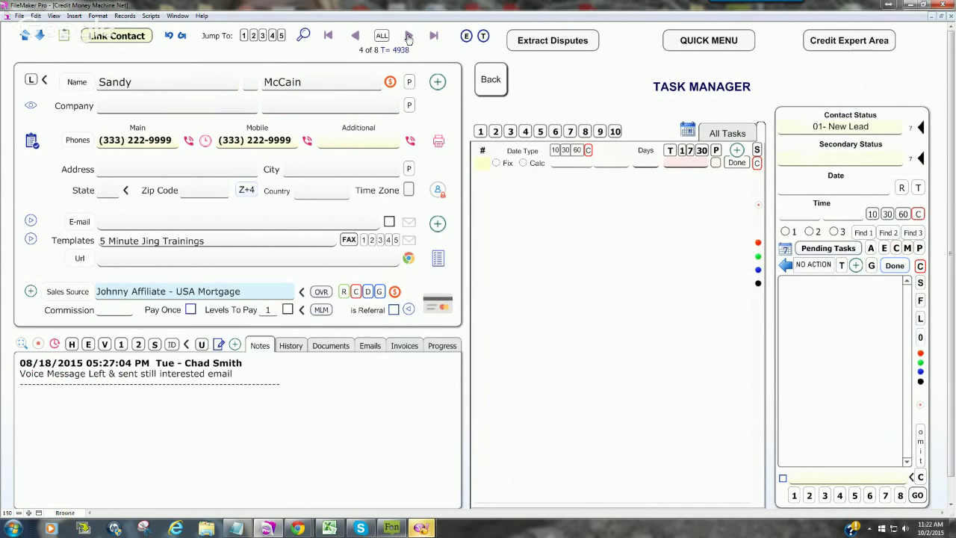
pyautogui.click(921, 128)
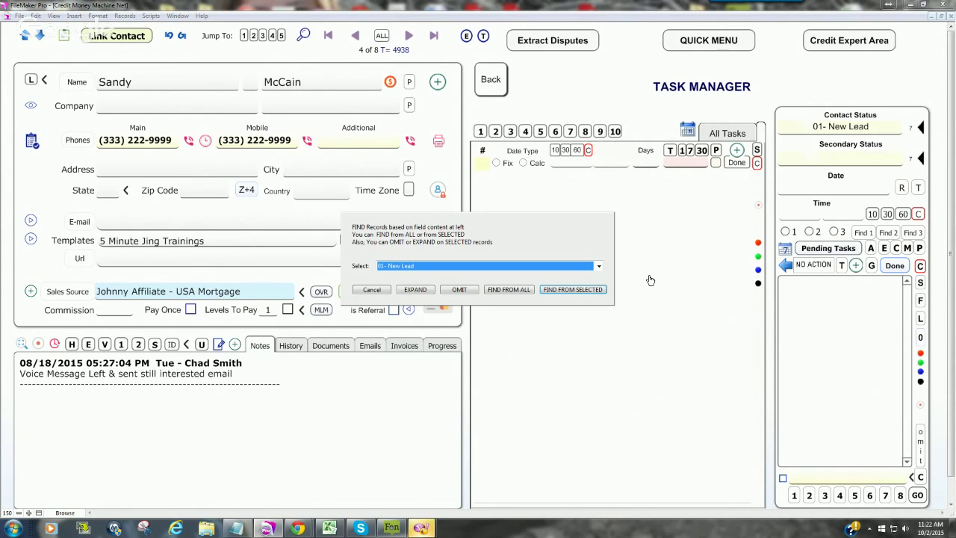
pyautogui.click(598, 266)
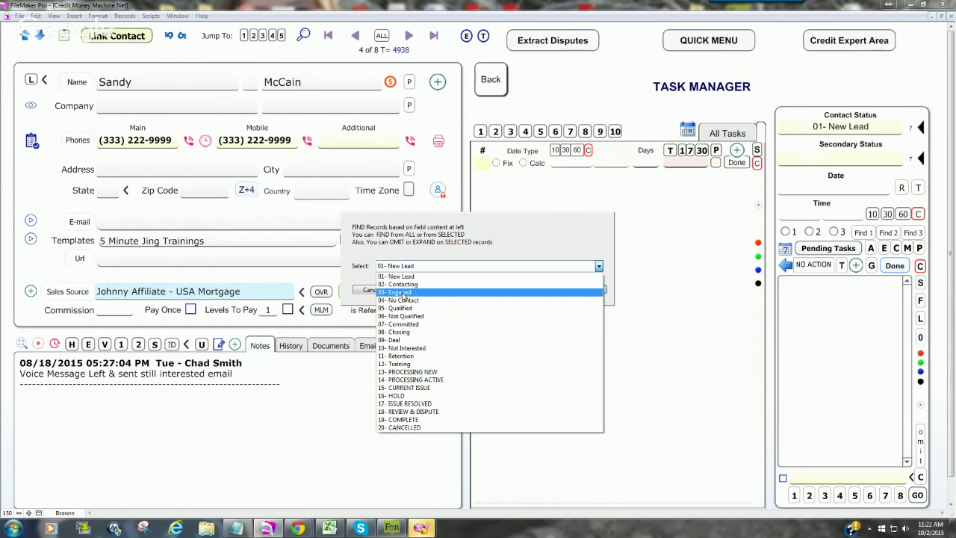
pyautogui.click(400, 295)
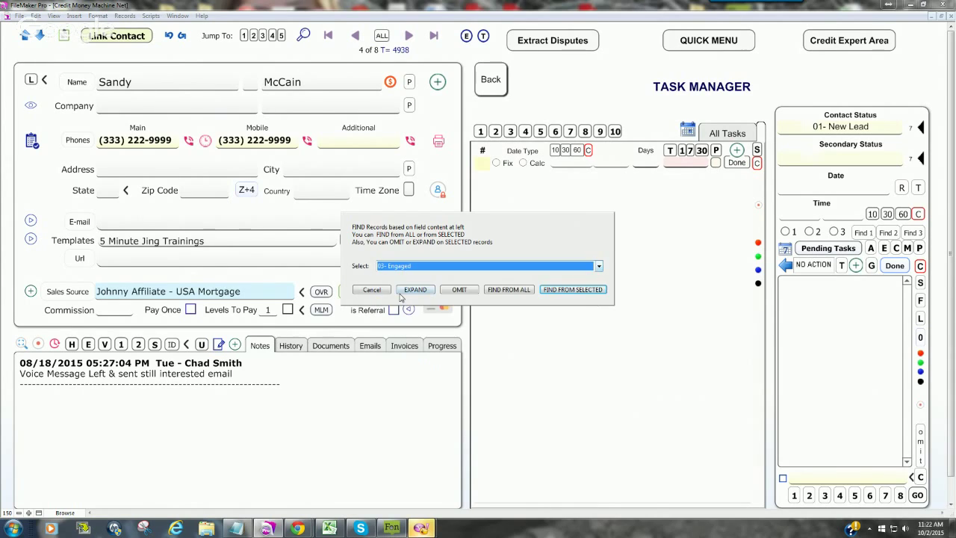
pyautogui.click(572, 289)
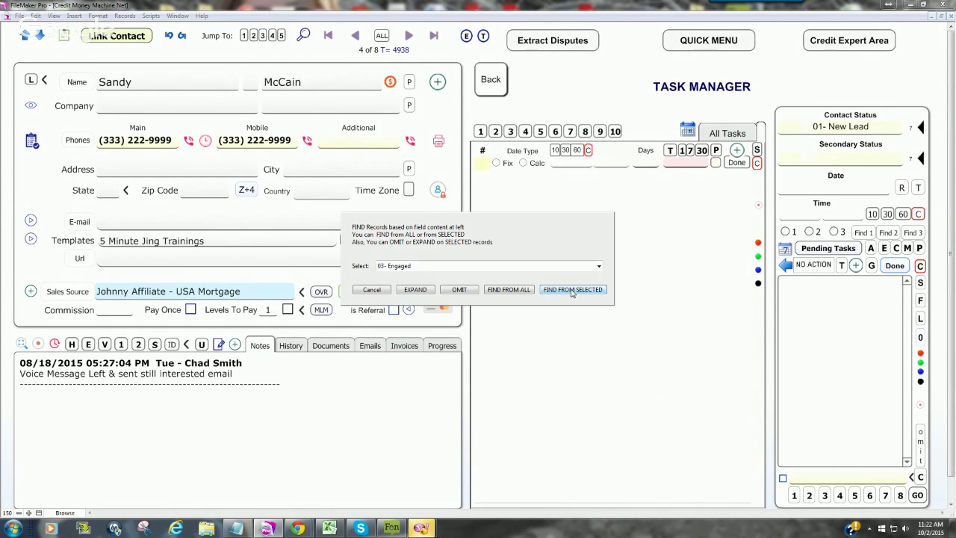
# - Go through the narrowed contacts one by one in Task Manager to check their Contact Status
pyautogui.click(490, 91)
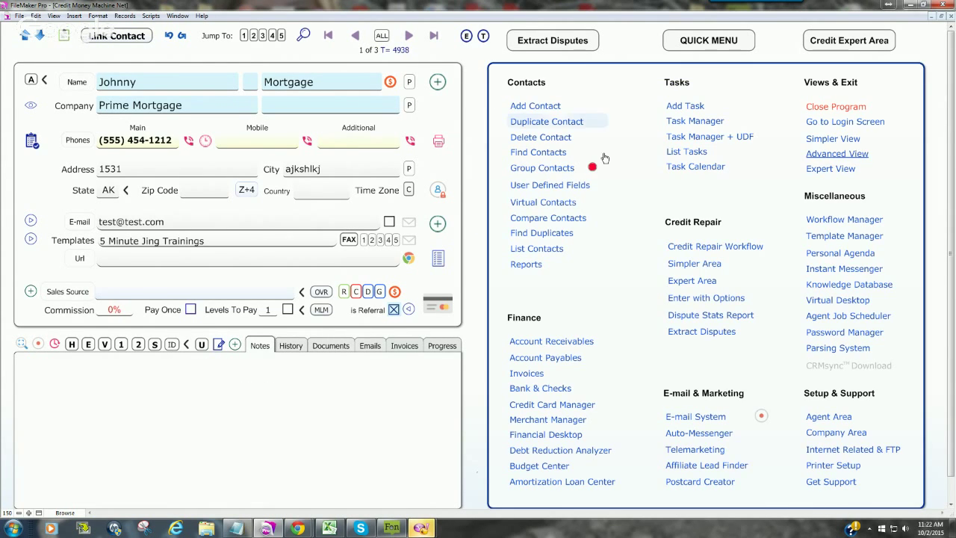
pyautogui.click(691, 121)
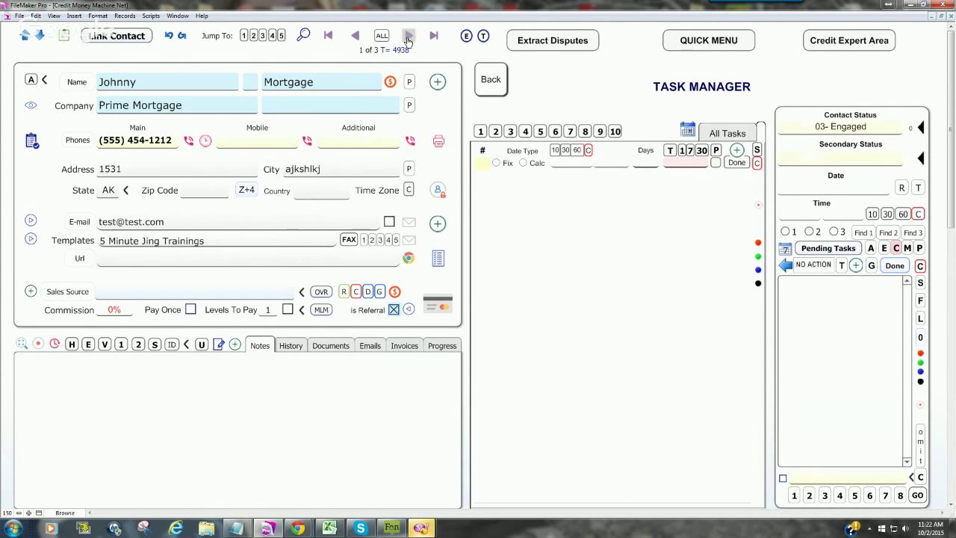
pyautogui.click(409, 36)
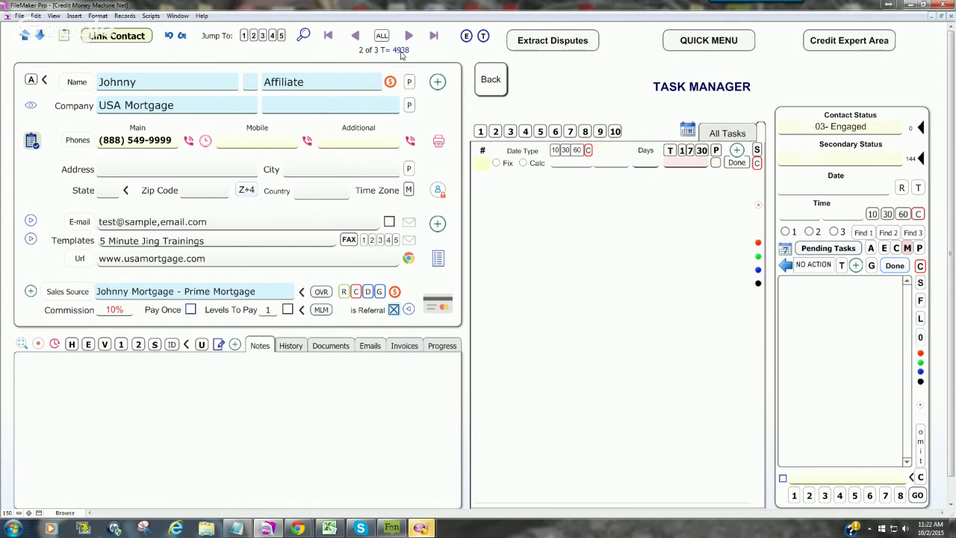
pyautogui.click(408, 35)
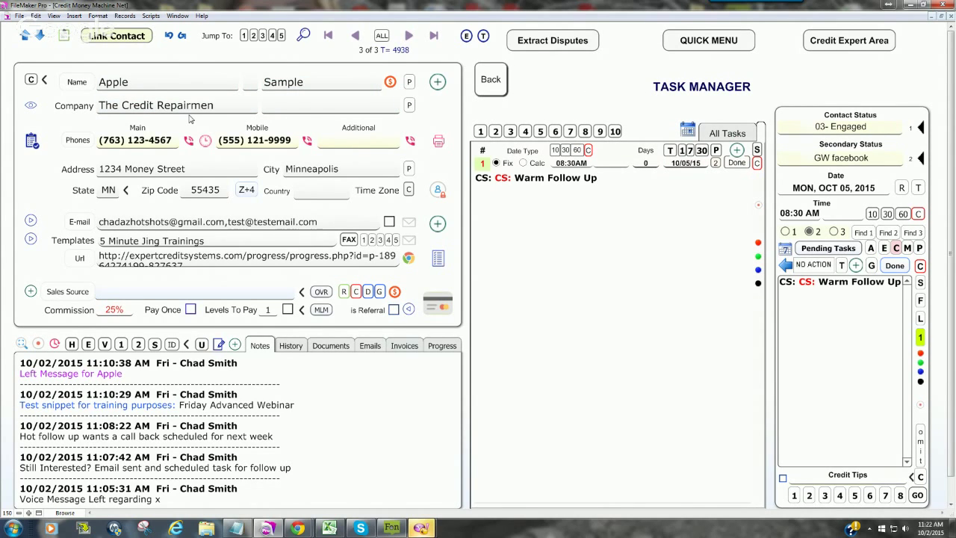
# - Display the selected contacts in the FULL list, then return to The Credit Repairmen contact record
pyautogui.click(483, 89)
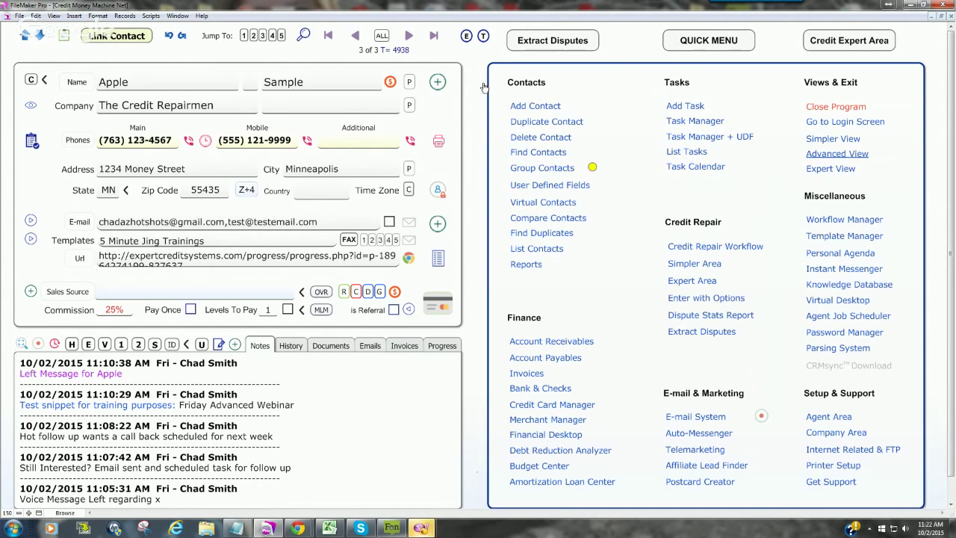
pyautogui.click(531, 251)
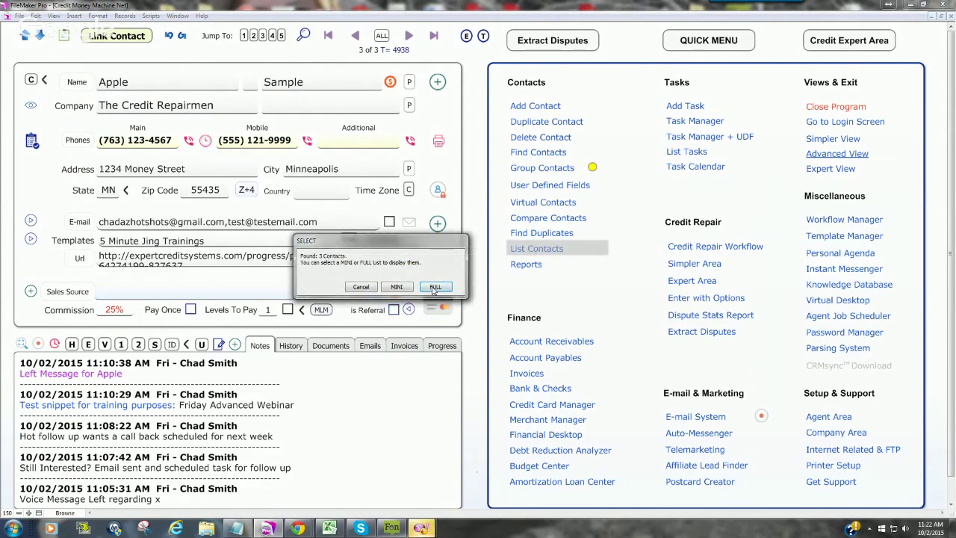
pyautogui.click(433, 286)
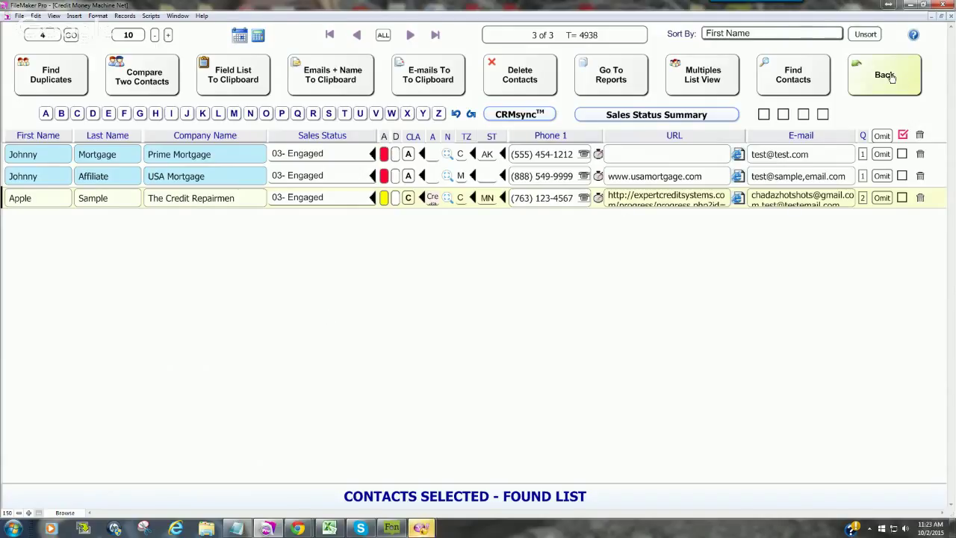
pyautogui.click(26, 203)
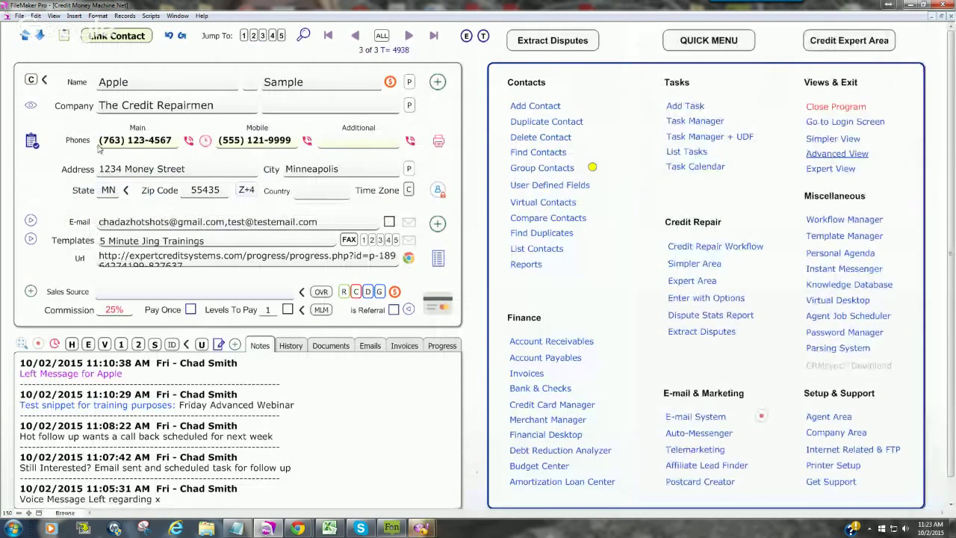
# - Filter the selected records by the client/lead indicator to select only CLIENT - ACTIVE contacts
pyautogui.click(45, 81)
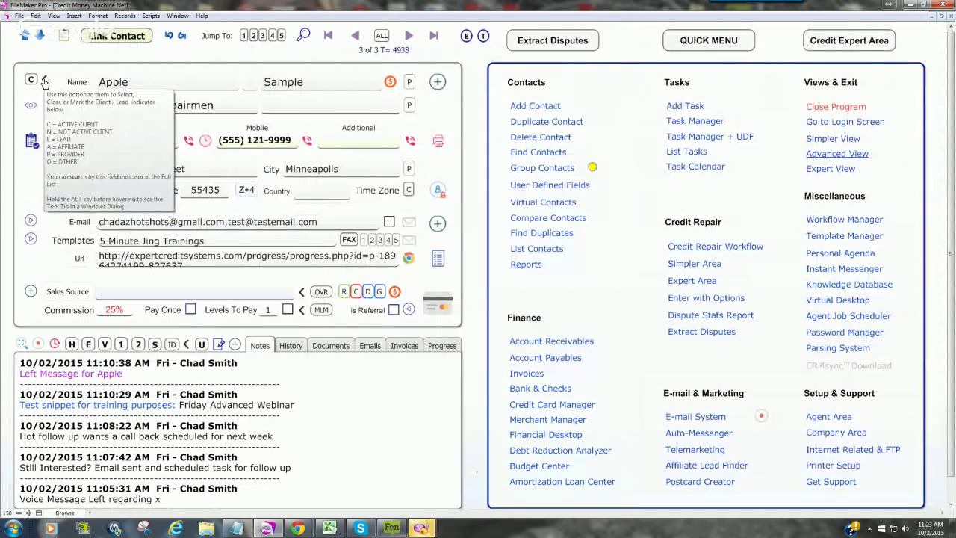
pyautogui.moveTo(30, 80)
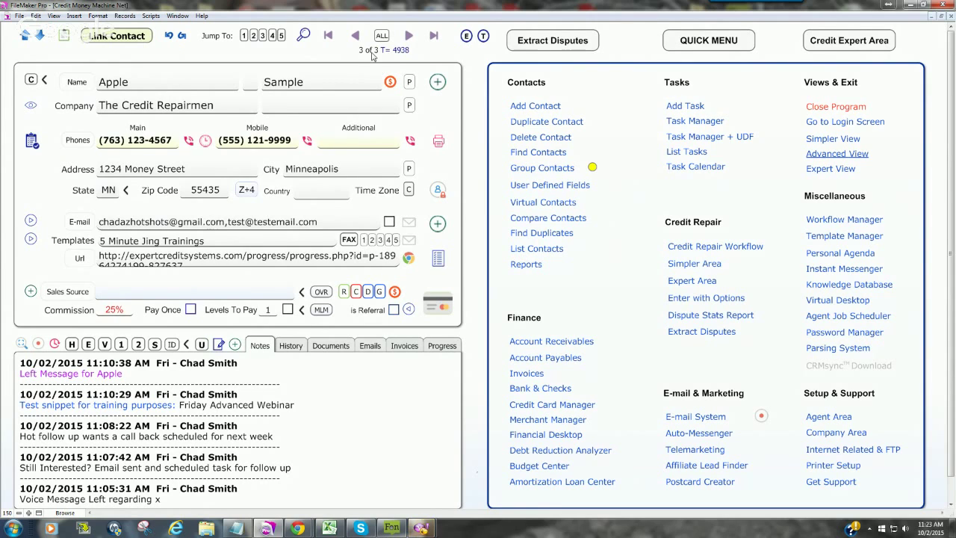
pyautogui.click(66, 149)
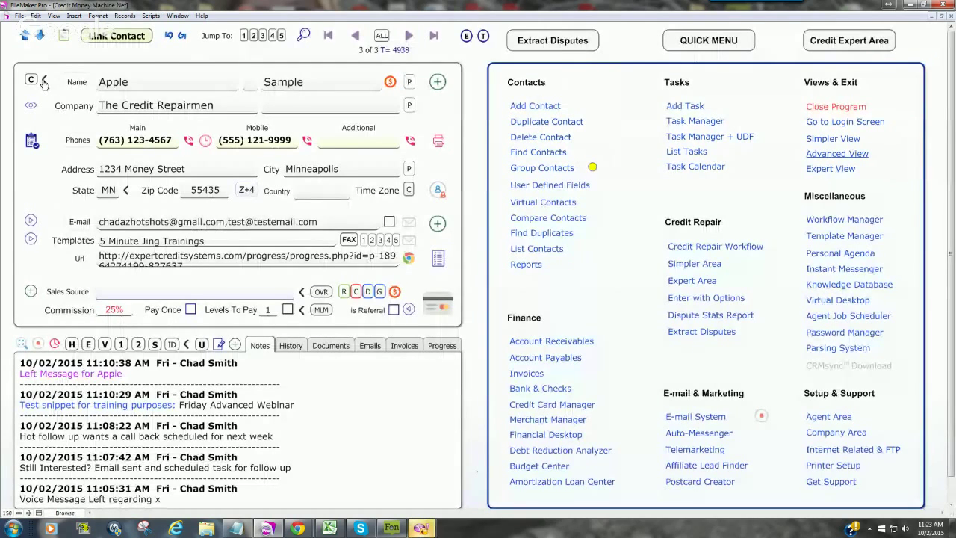
pyautogui.click(43, 82)
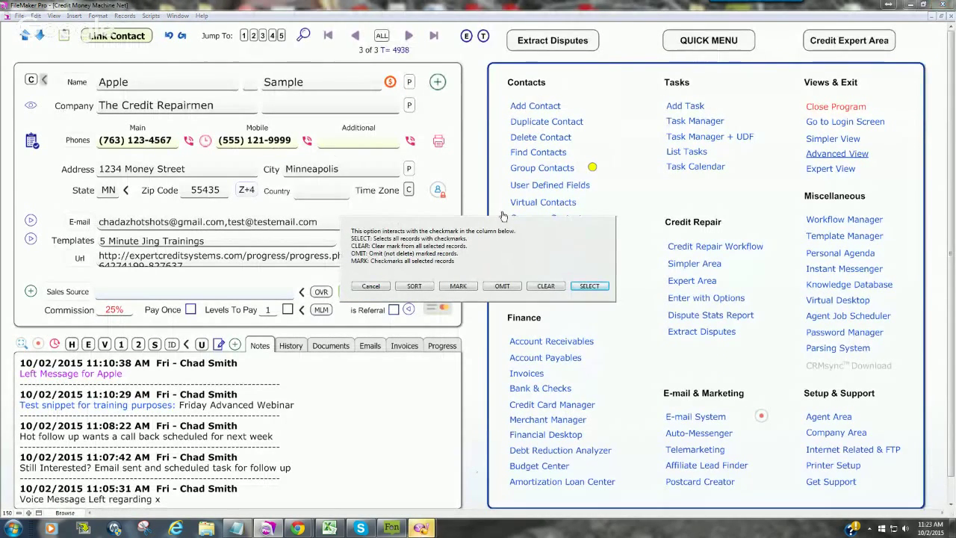
pyautogui.click(590, 287)
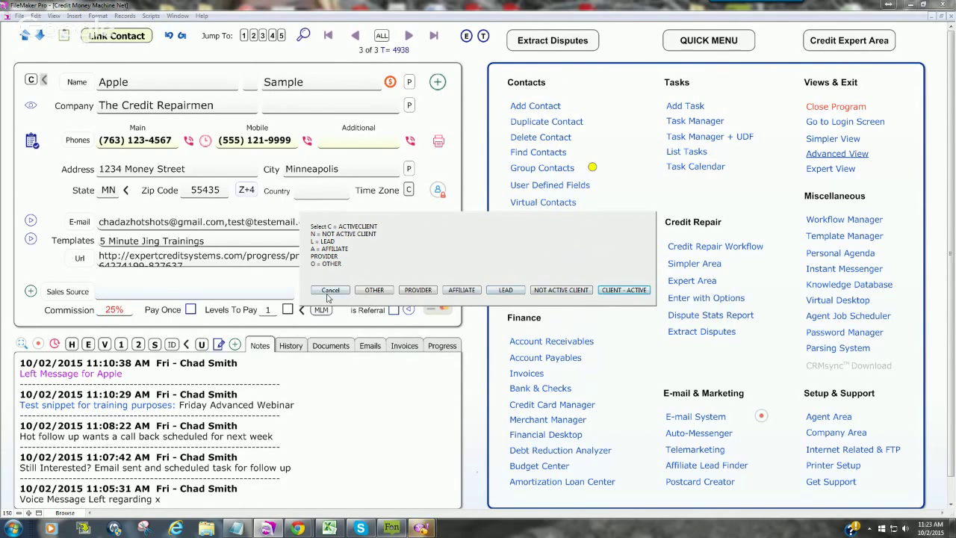
pyautogui.click(620, 291)
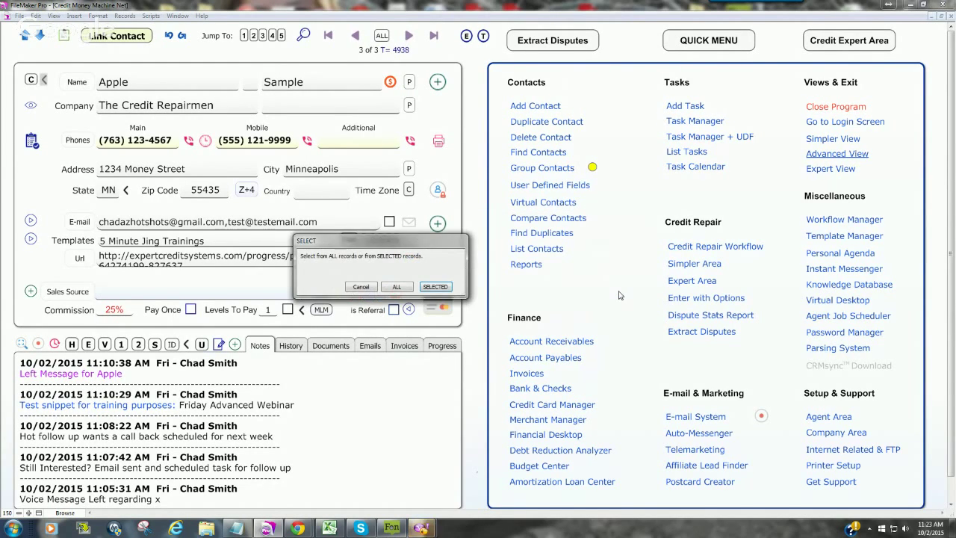
pyautogui.click(434, 288)
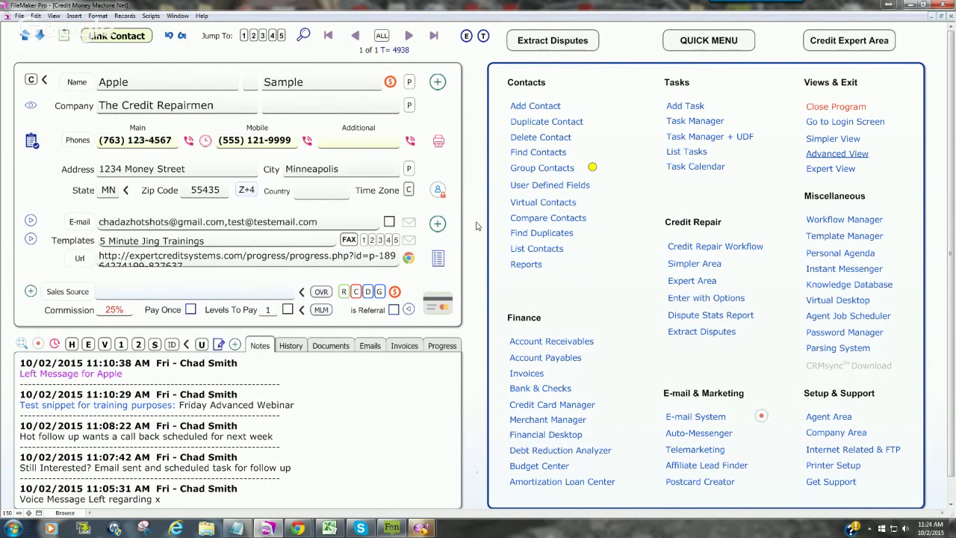
# - Open More Contact Fields for The Credit Repairmen contact
pyautogui.click(379, 52)
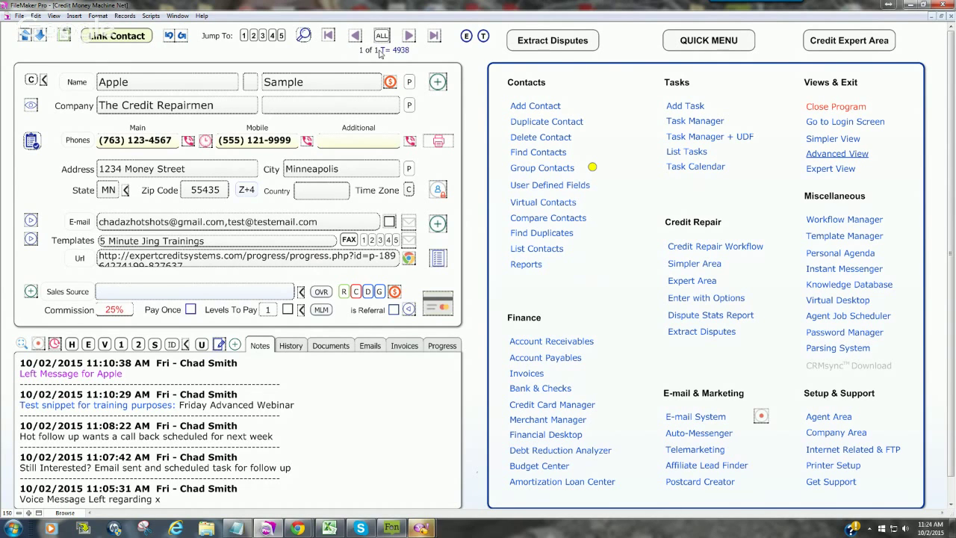
pyautogui.click(381, 53)
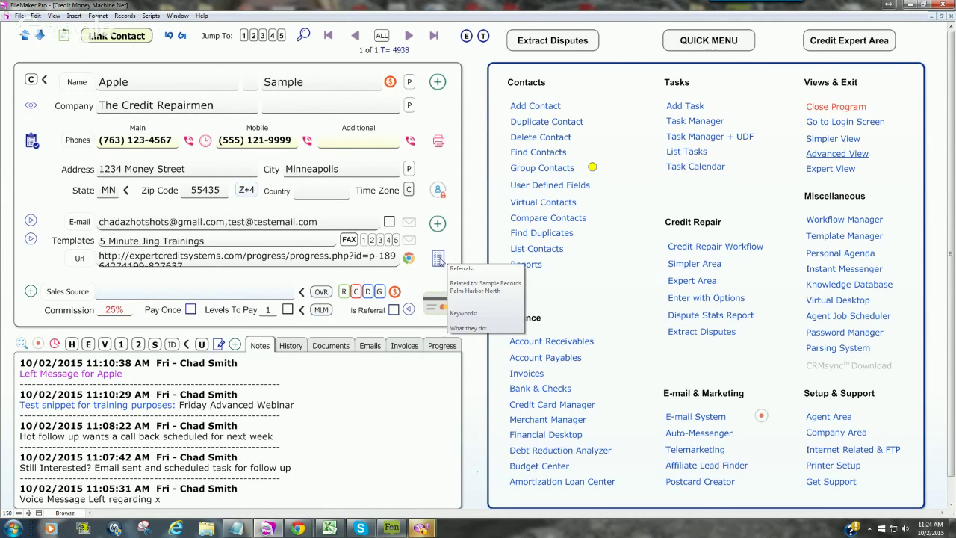
pyautogui.click(437, 258)
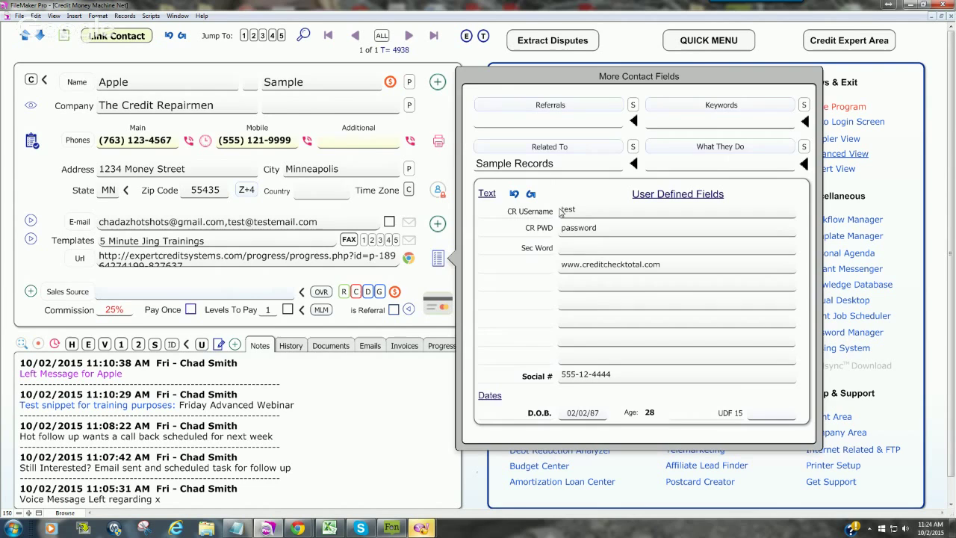
# - Find all contacts whose Related To field is Sample Records and narrow the selection to Contact Status 03- Engaged
pyautogui.click(633, 163)
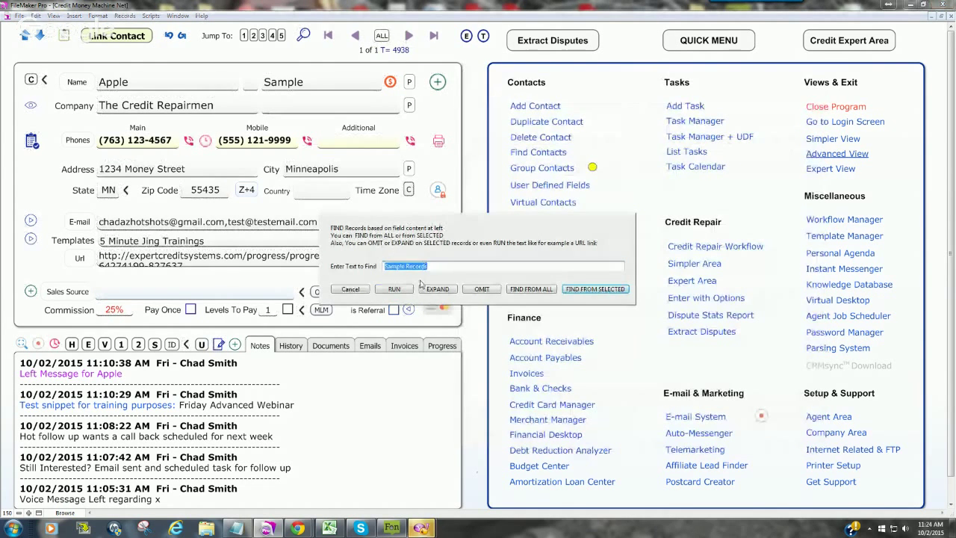
pyautogui.click(531, 289)
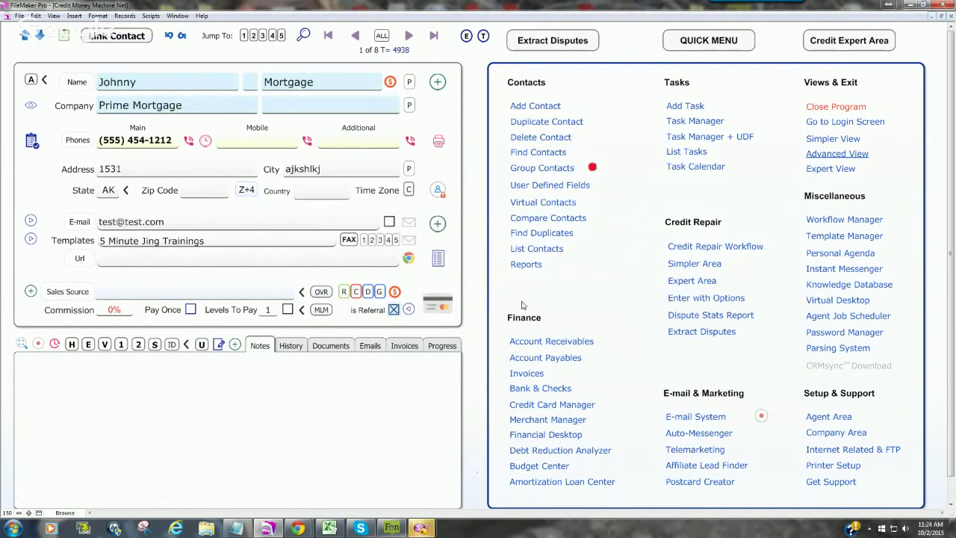
pyautogui.click(688, 122)
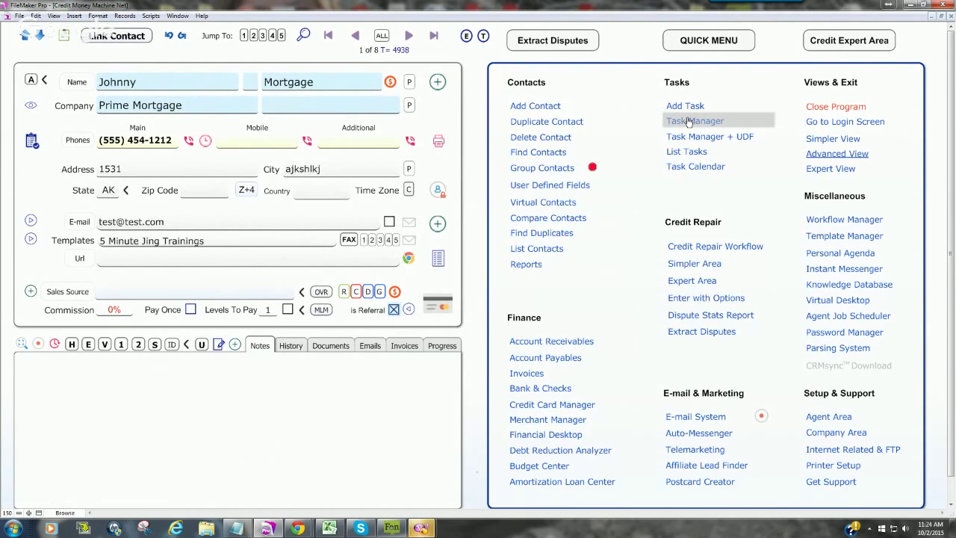
pyautogui.click(921, 129)
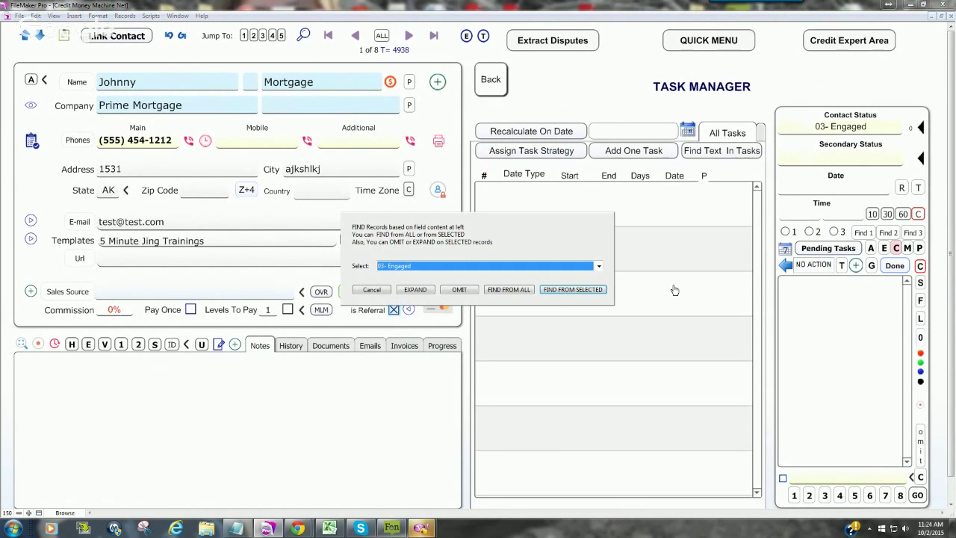
pyautogui.click(566, 294)
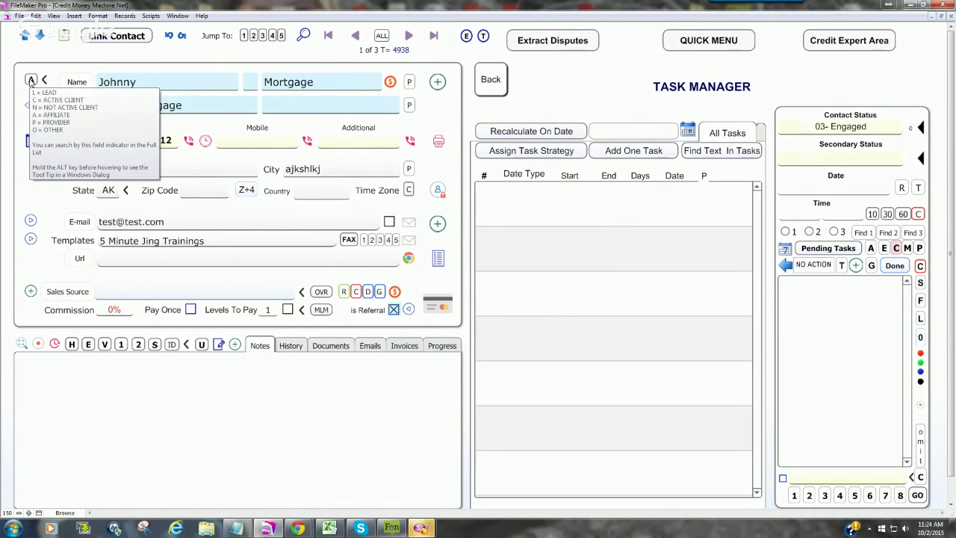
# - Go through the remaining contacts to check each one's client type indicator
pyautogui.click(410, 35)
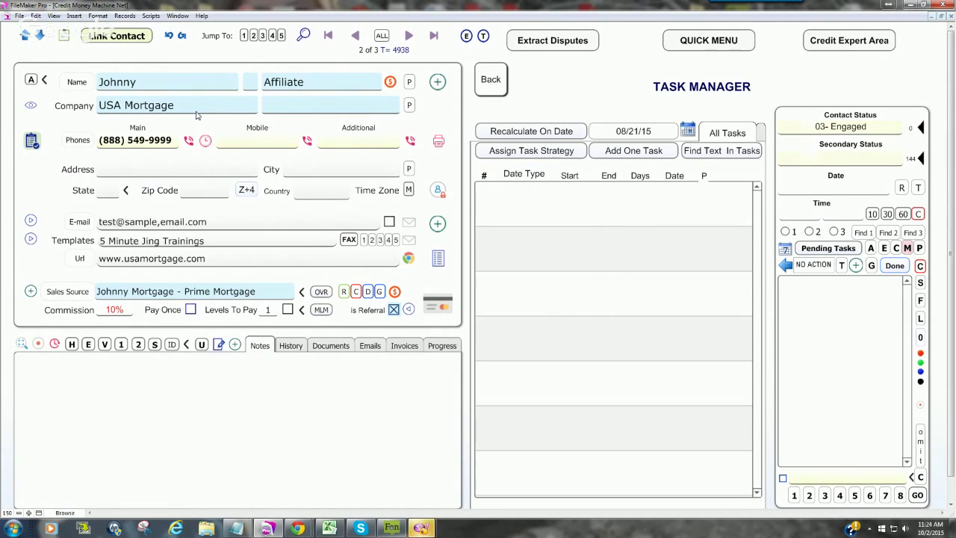
pyautogui.moveTo(31, 84)
pyautogui.hotkey('ctrl', 'Down')
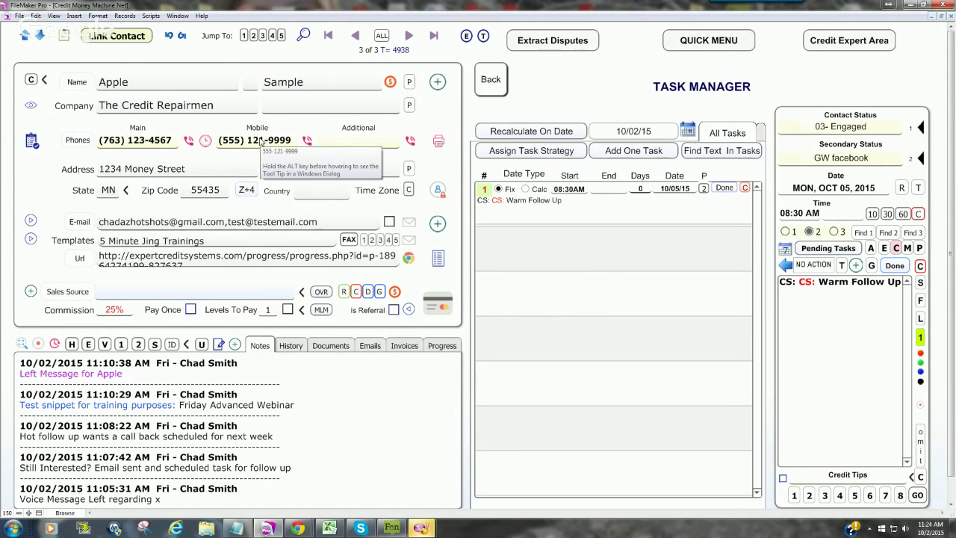
# - Narrow the selected contacts to the AFFILIATE type, ending on the USA Mortgage record outside Task Manager
pyautogui.click(44, 80)
pyautogui.click(589, 285)
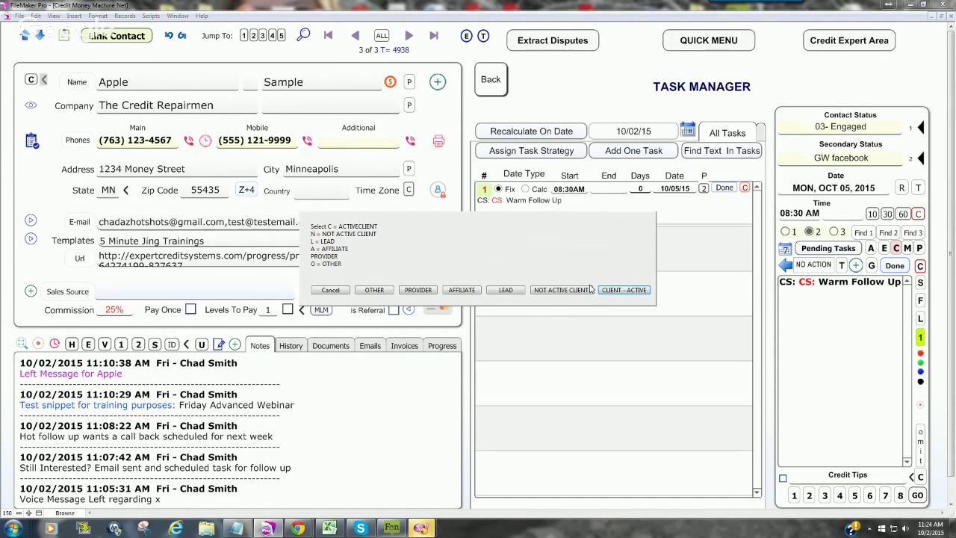
pyautogui.click(475, 291)
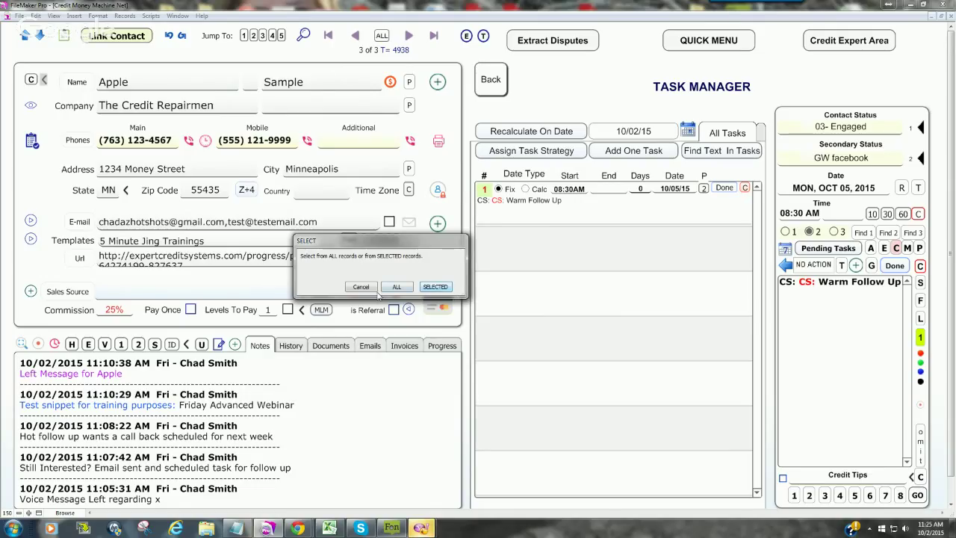
pyautogui.click(431, 288)
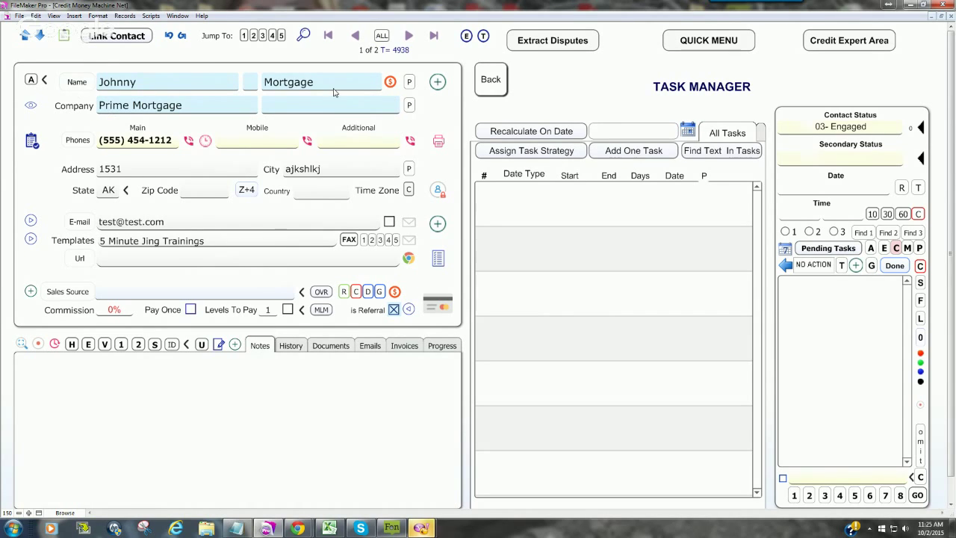
pyautogui.click(408, 35)
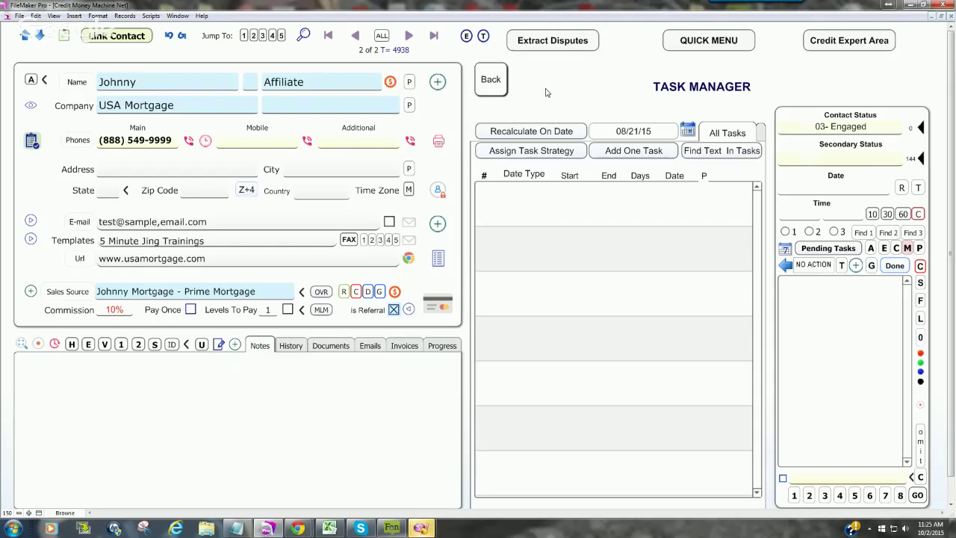
pyautogui.click(491, 80)
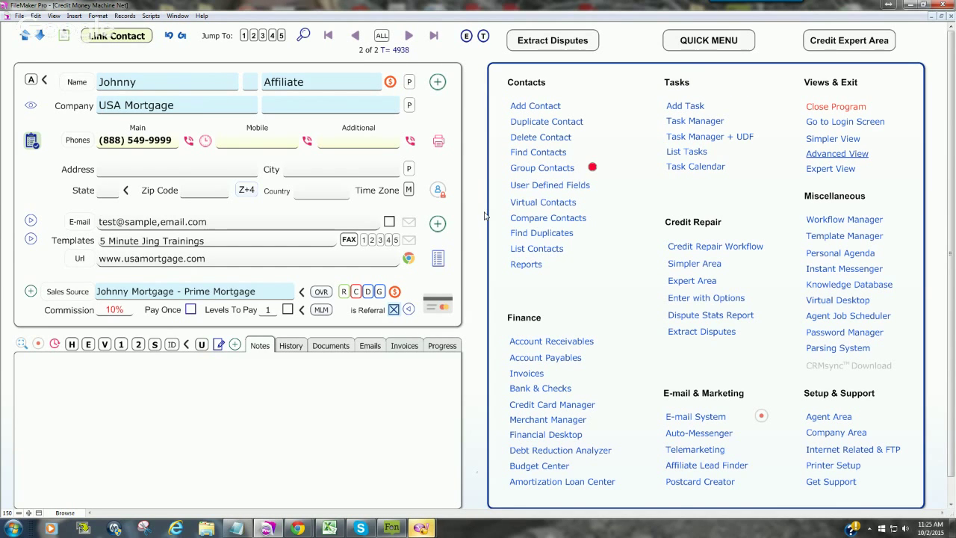
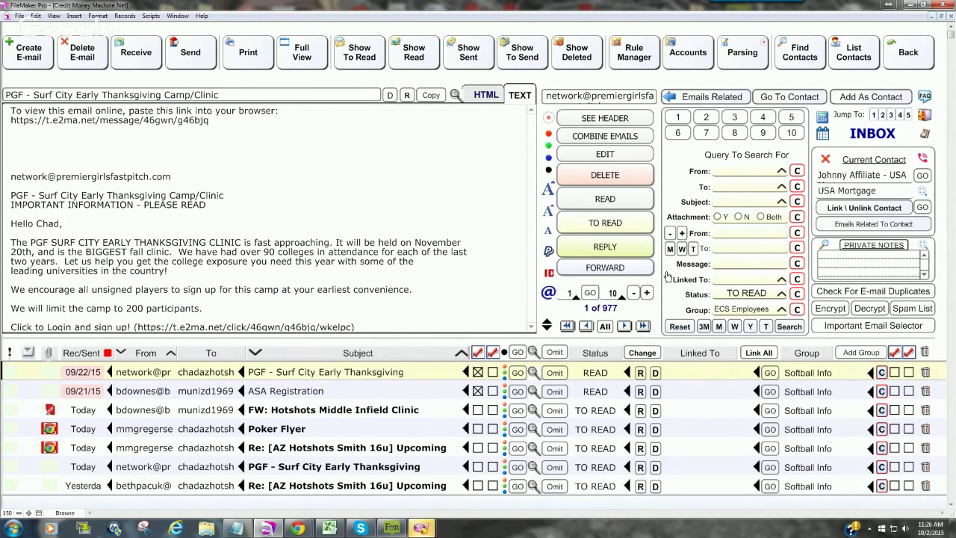
# - Set the inbox search query's Status to ALL - Less Deleted
pyautogui.click(781, 294)
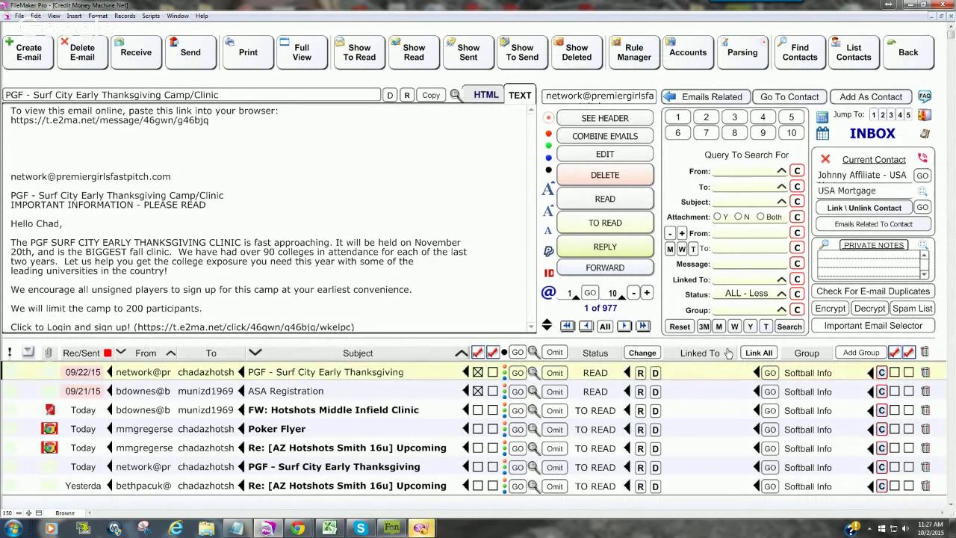
pyautogui.click(742, 295)
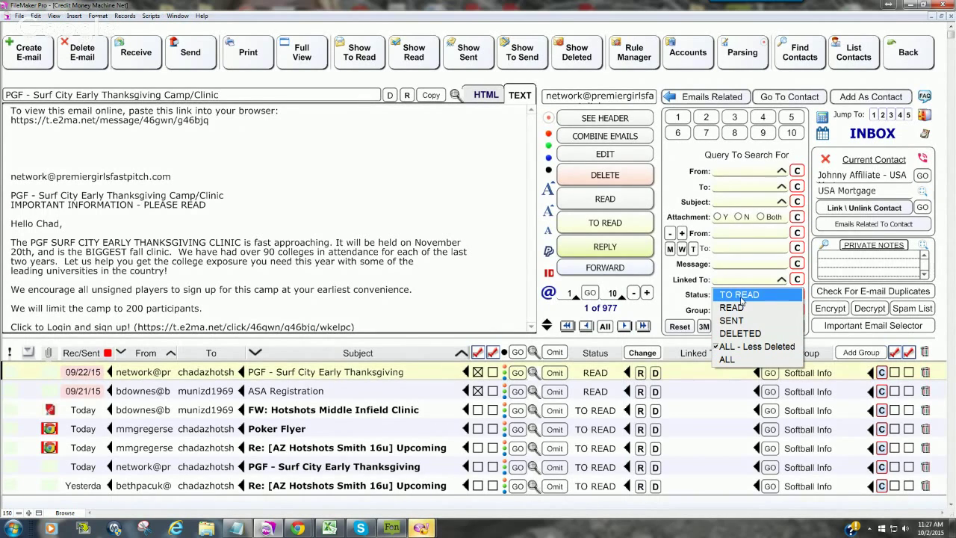
pyautogui.click(734, 348)
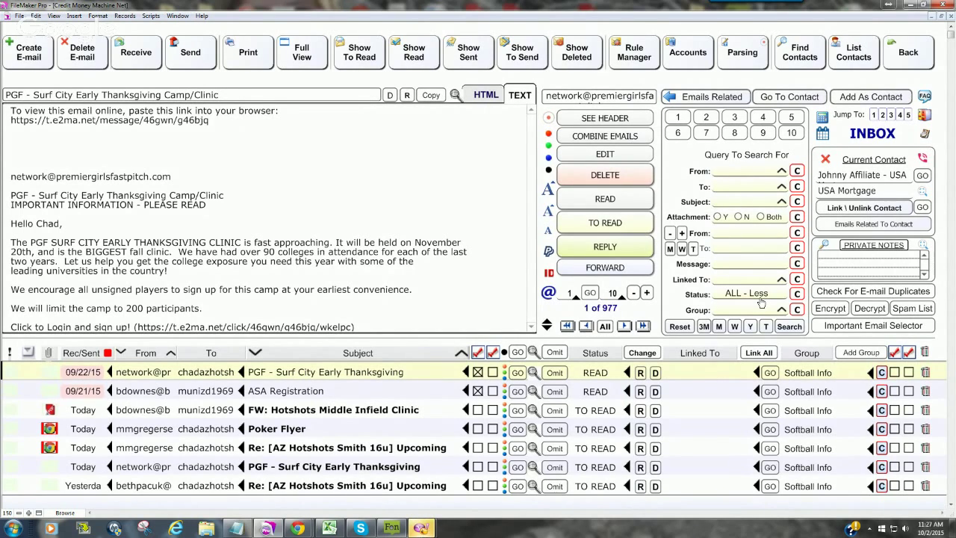
# - Search within the already selected e-mails for the past week's messages
pyautogui.click(729, 170)
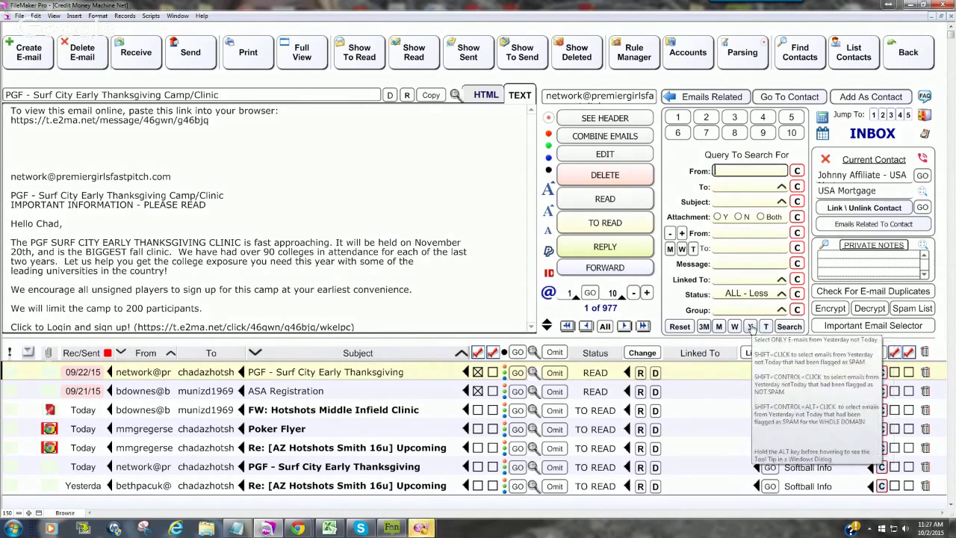
pyautogui.click(736, 326)
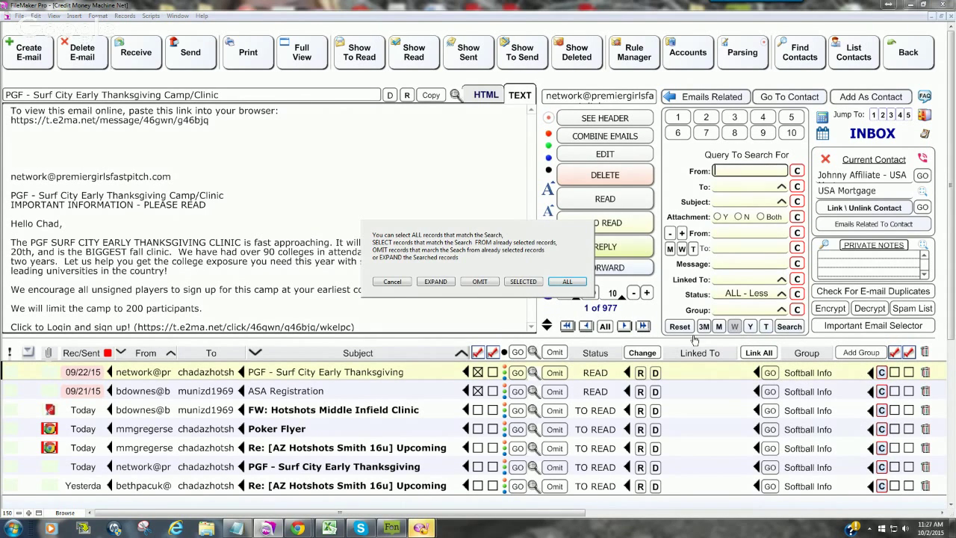
pyautogui.click(523, 281)
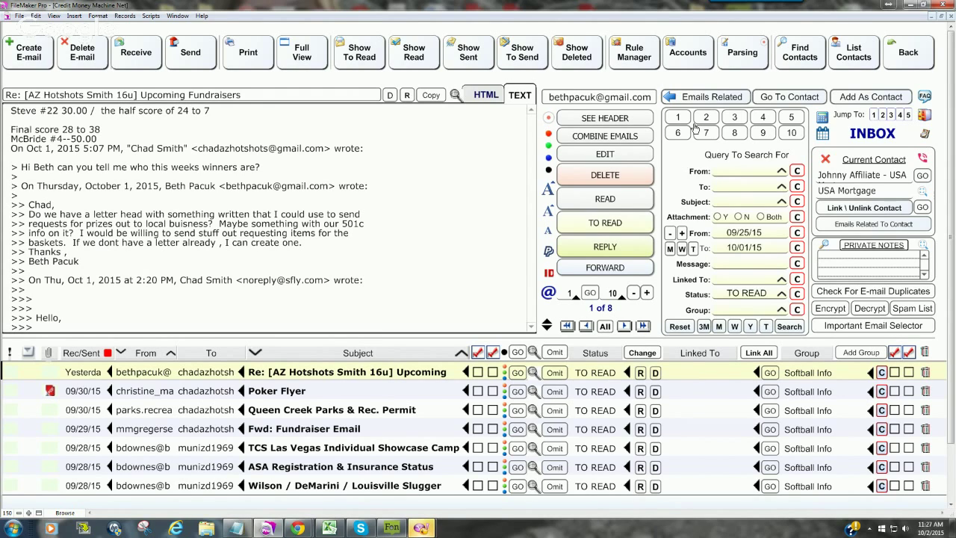
# - Clear the status and both date-range values from the e-mail search query
pyautogui.moveTo(678, 119)
pyautogui.click(797, 293)
pyautogui.click(797, 248)
pyautogui.click(797, 233)
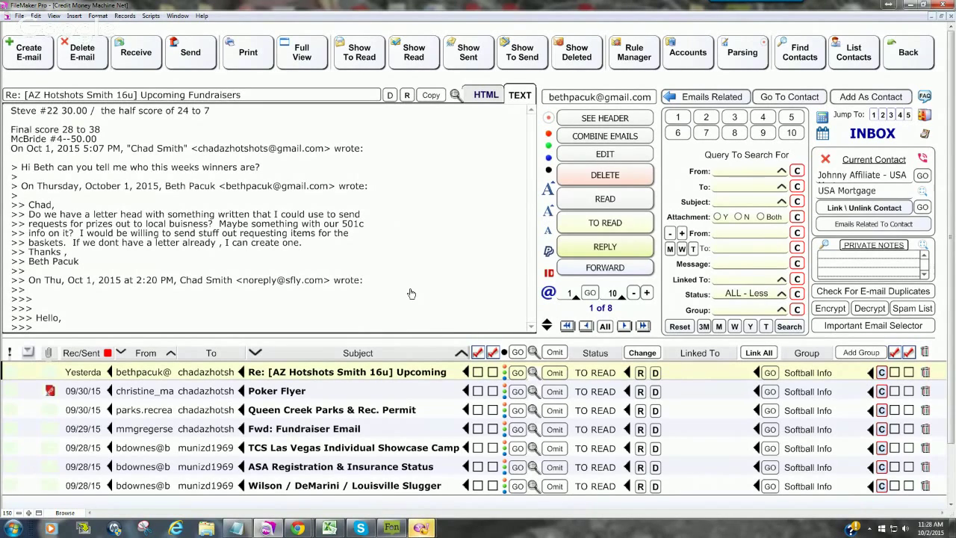
# - Create an INSTANT e-mail for the current contact and insert the 5 Minute Jing Trainings template
pyautogui.click(27, 53)
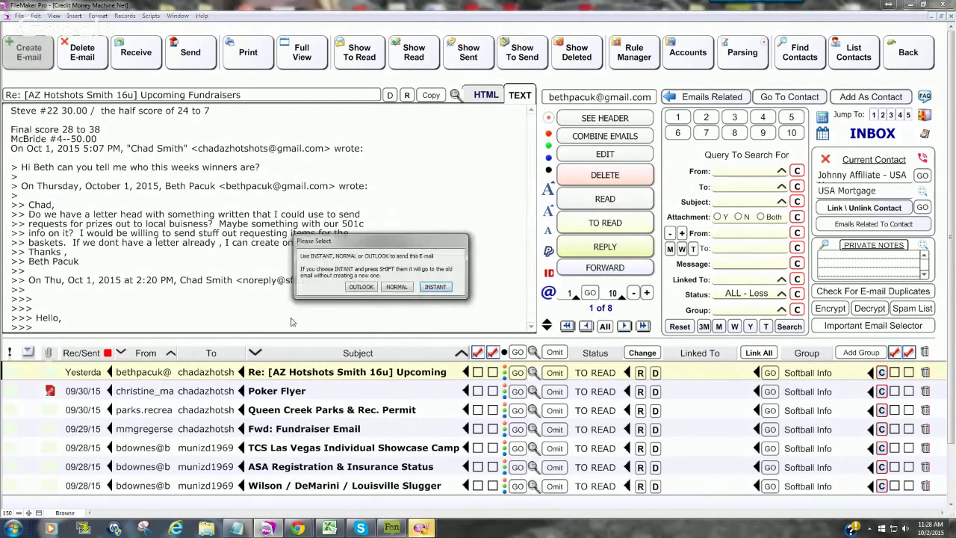
pyautogui.click(435, 288)
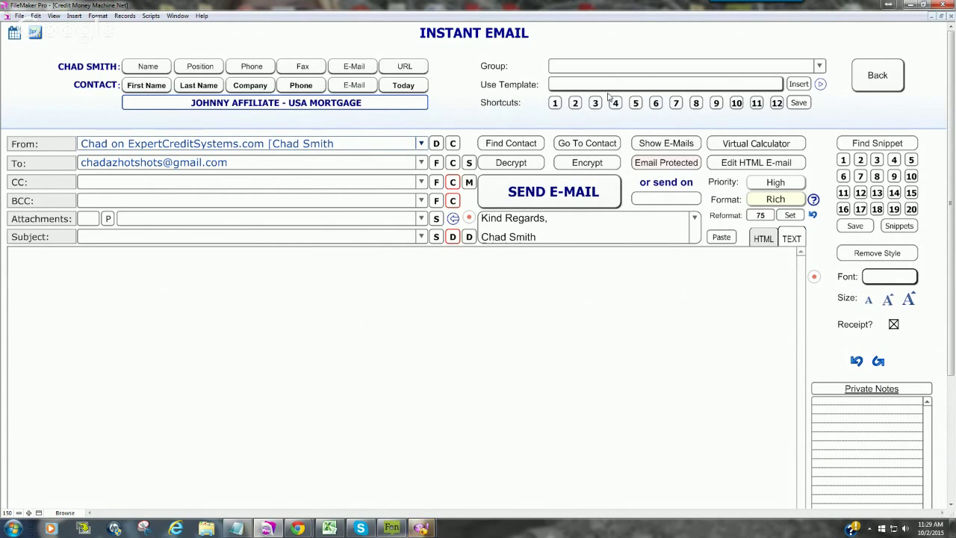
pyautogui.click(564, 84)
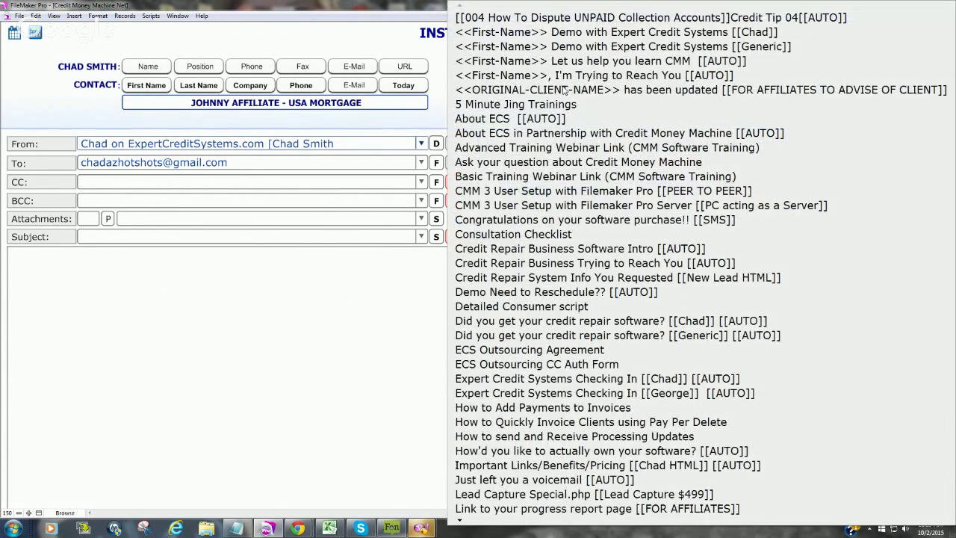
pyautogui.click(379, 310)
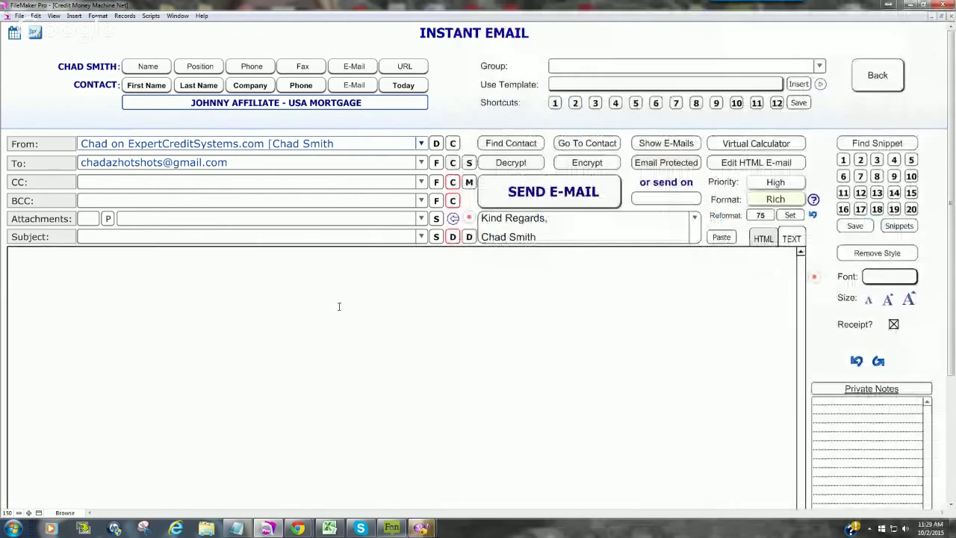
pyautogui.click(555, 88)
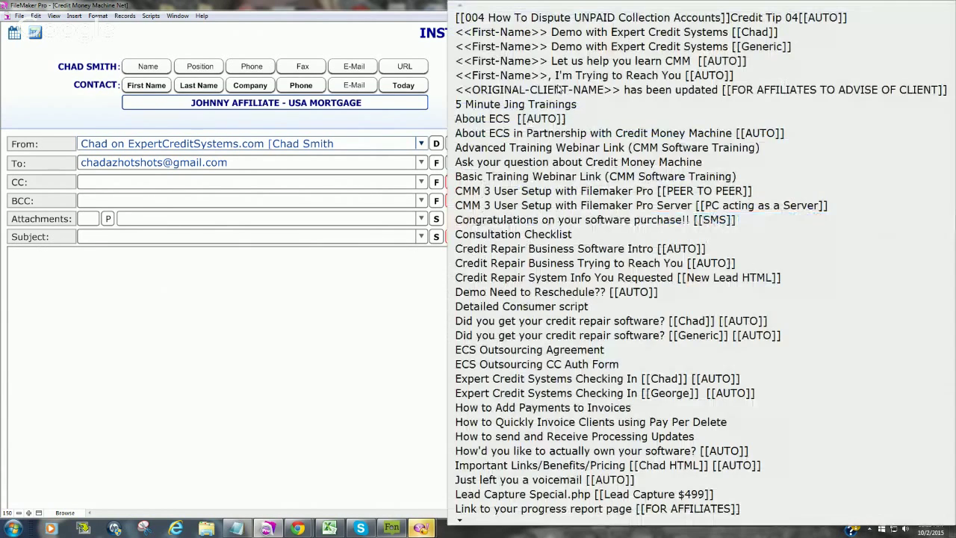
pyautogui.click(521, 96)
pyautogui.click(798, 84)
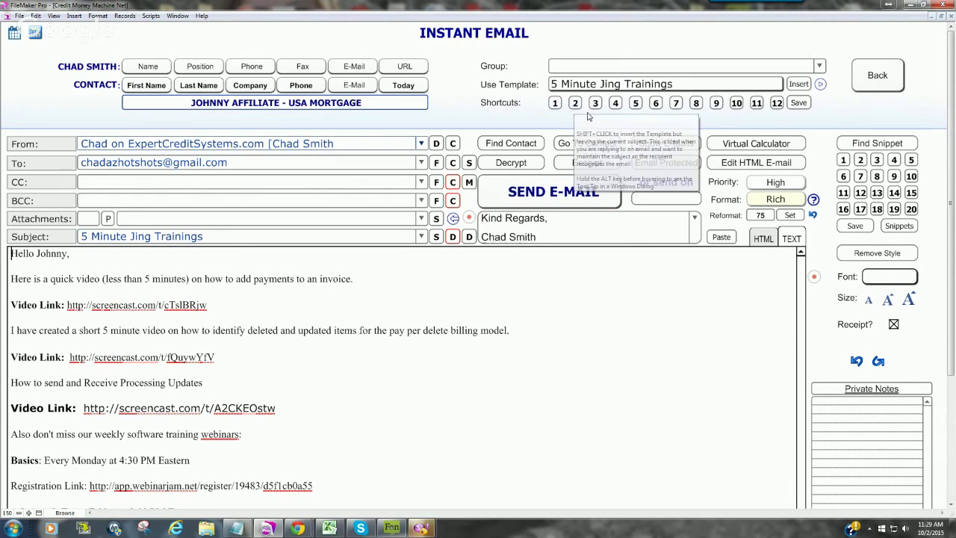
pyautogui.click(672, 86)
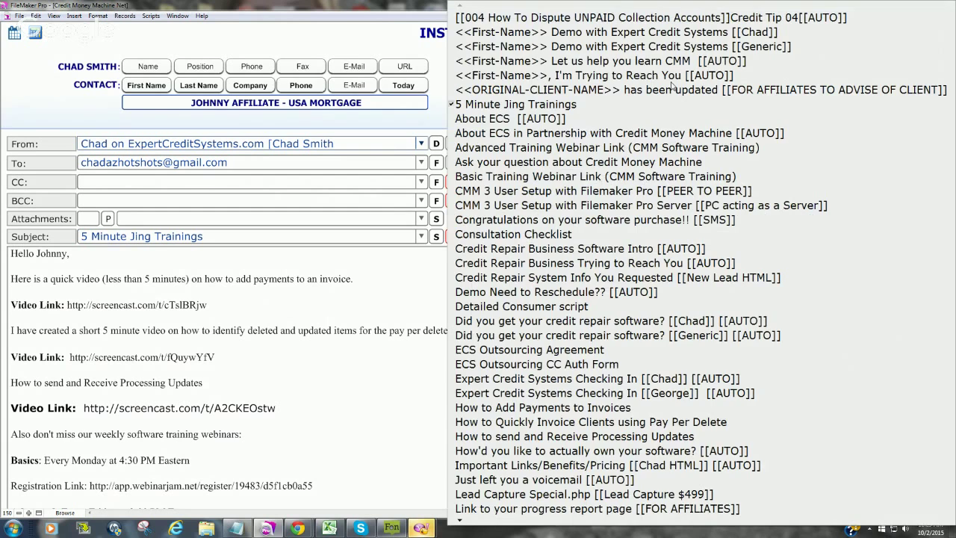
pyautogui.click(571, 118)
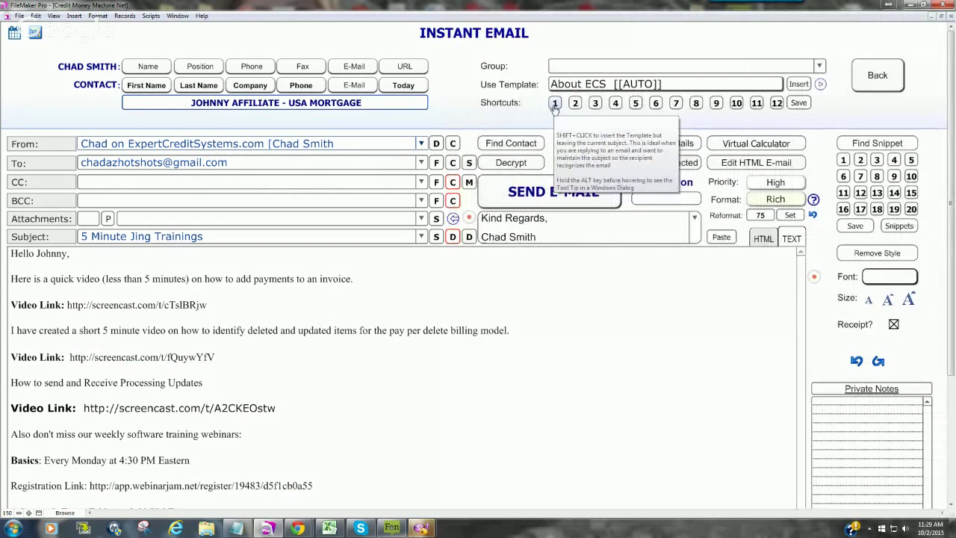
pyautogui.click(554, 108)
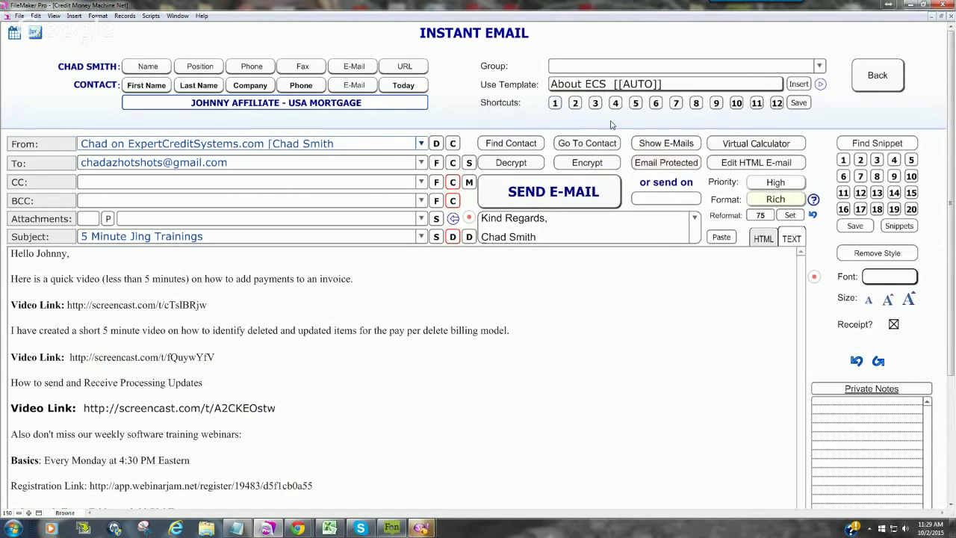
pyautogui.click(658, 83)
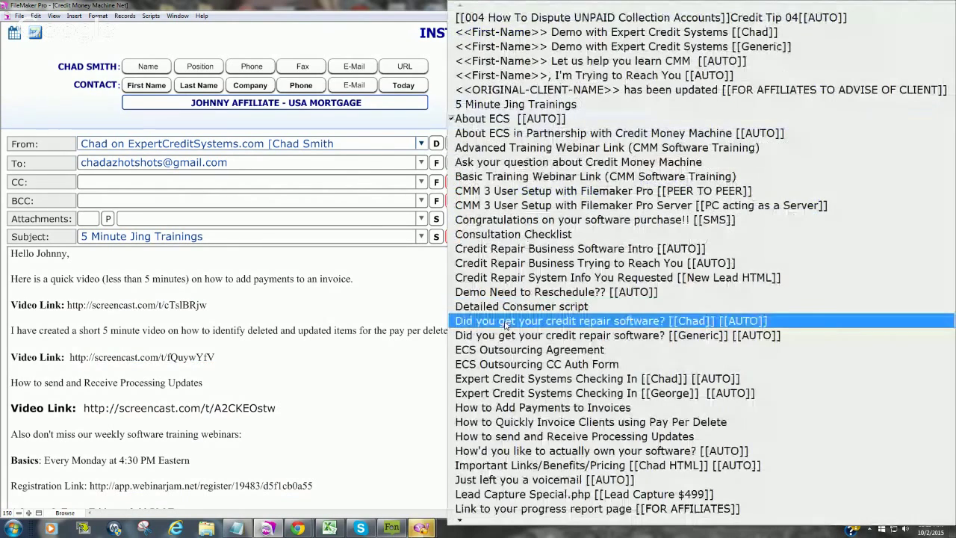
pyautogui.click(508, 320)
pyautogui.click(765, 89)
pyautogui.click(689, 87)
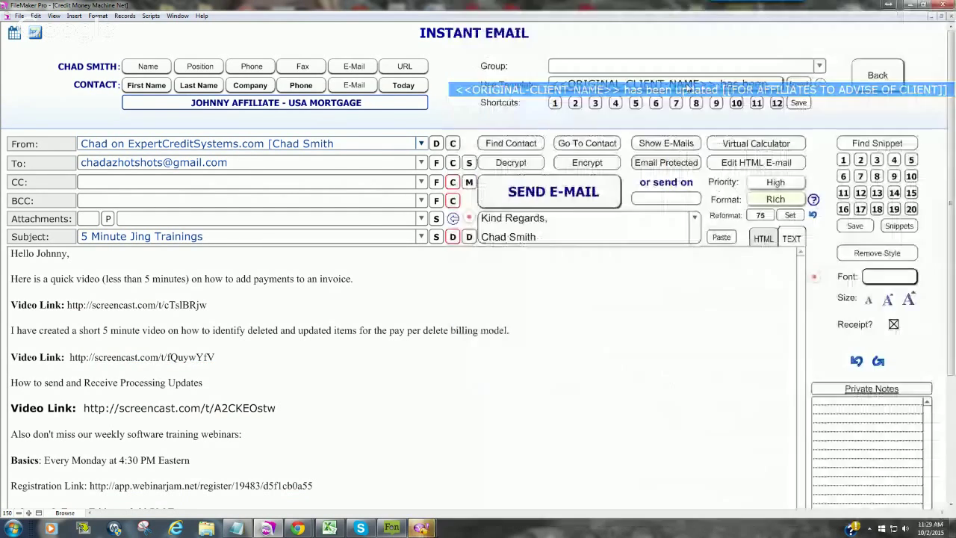
pyautogui.click(777, 86)
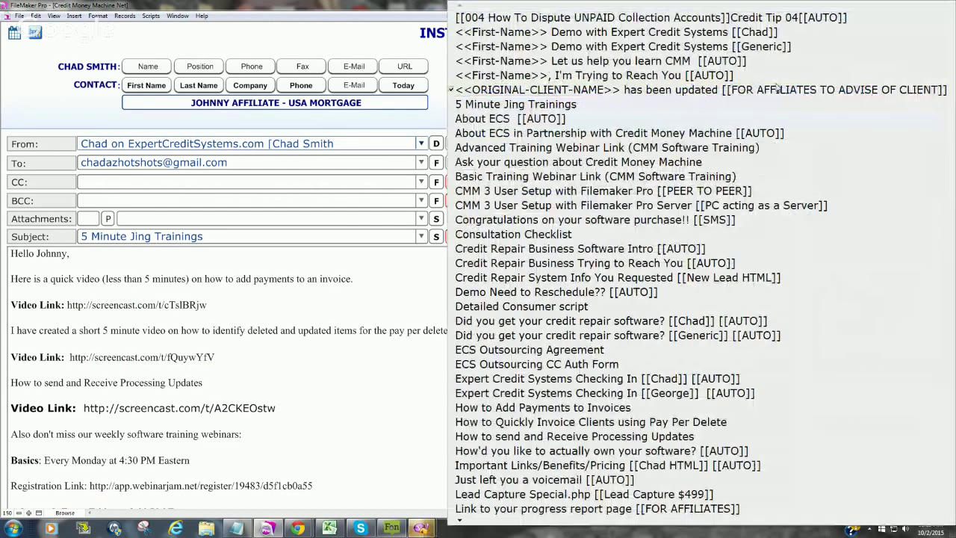
pyautogui.click(777, 89)
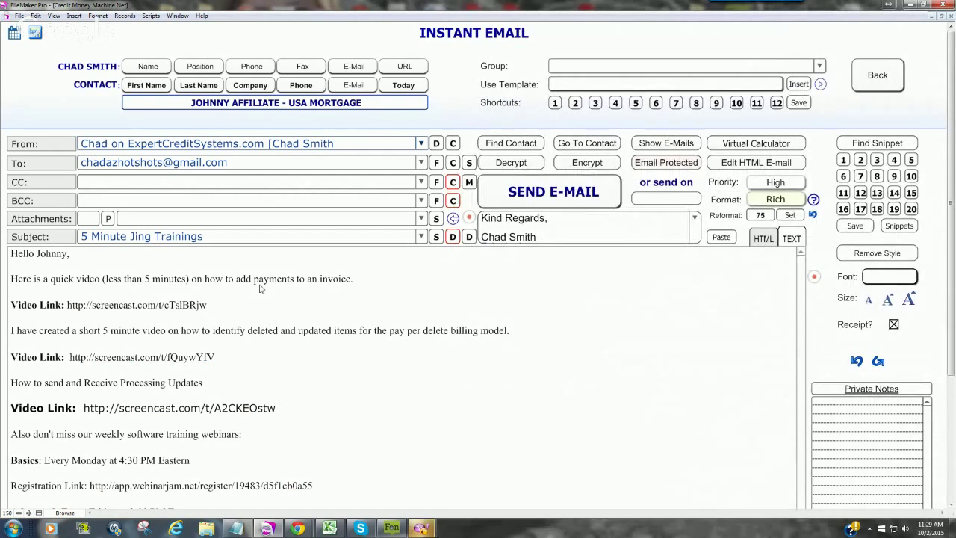
# - Select About ECS [[AUTO]] as the instant e-mail's template
pyautogui.click(554, 103)
pyautogui.click(565, 85)
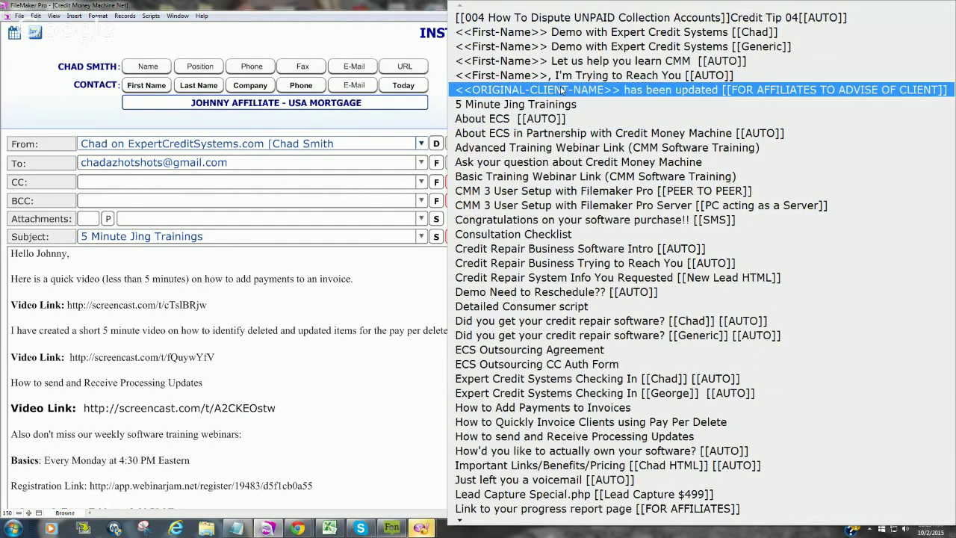
pyautogui.click(561, 119)
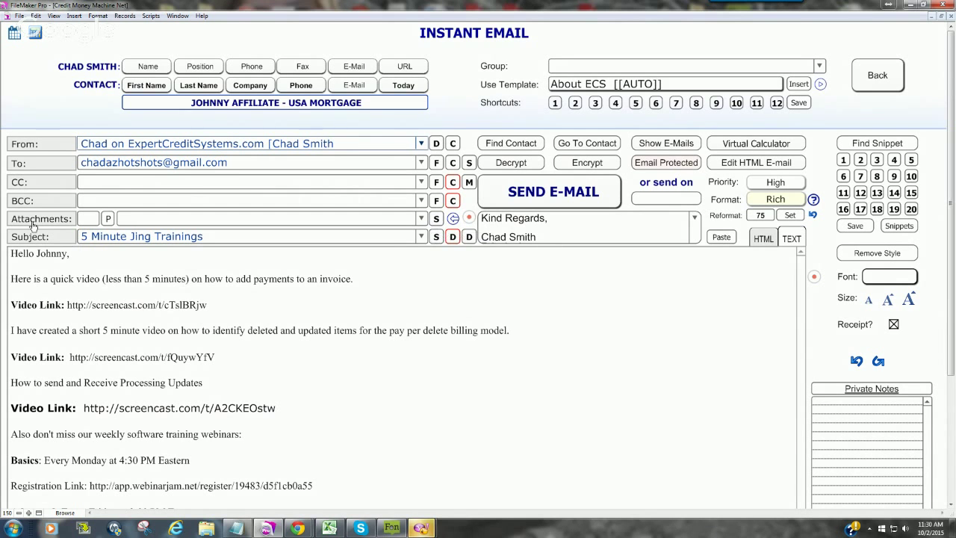
# - Save the Desktop file April Team Signs.docx as an attachment snippet and insert it into the e-mail
pyautogui.click(436, 220)
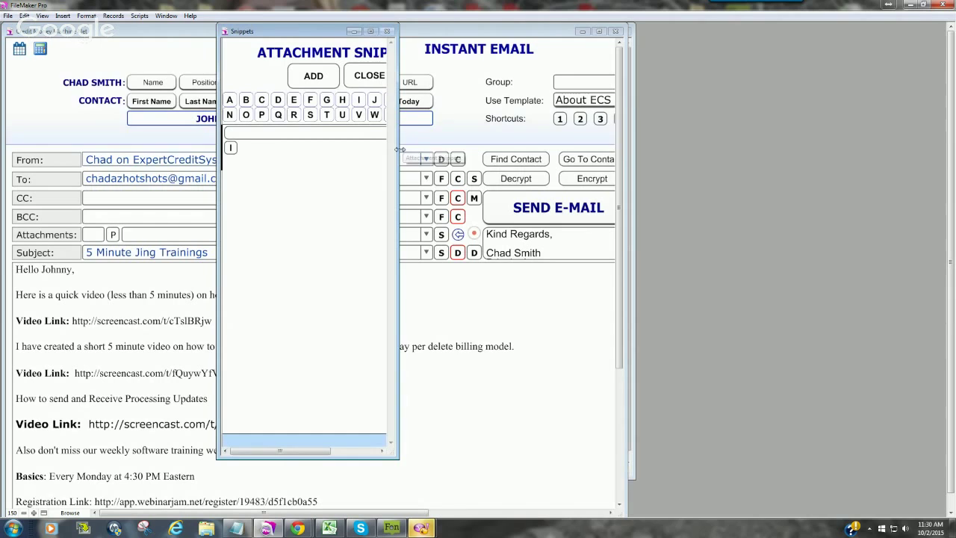
pyautogui.moveTo(399, 150); pyautogui.dragTo(640, 142)
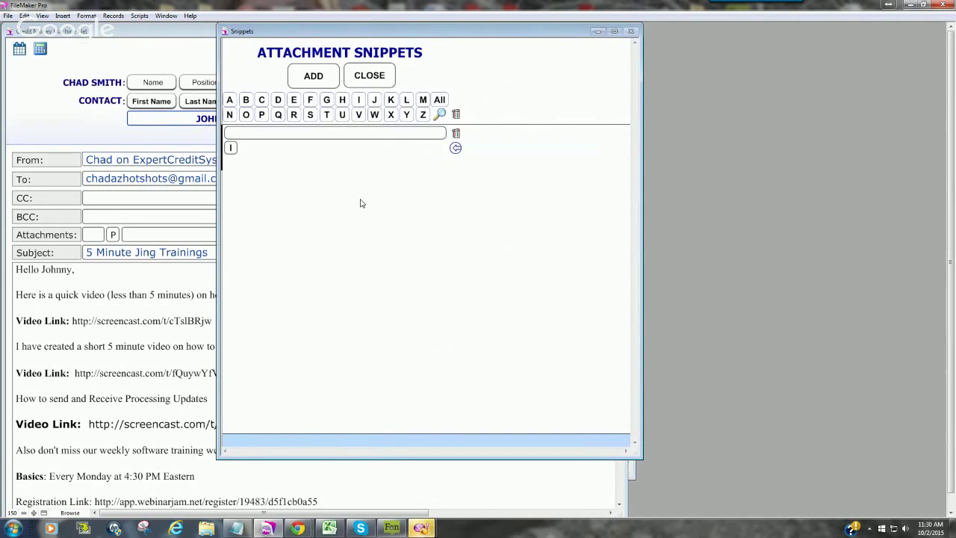
pyautogui.click(456, 147)
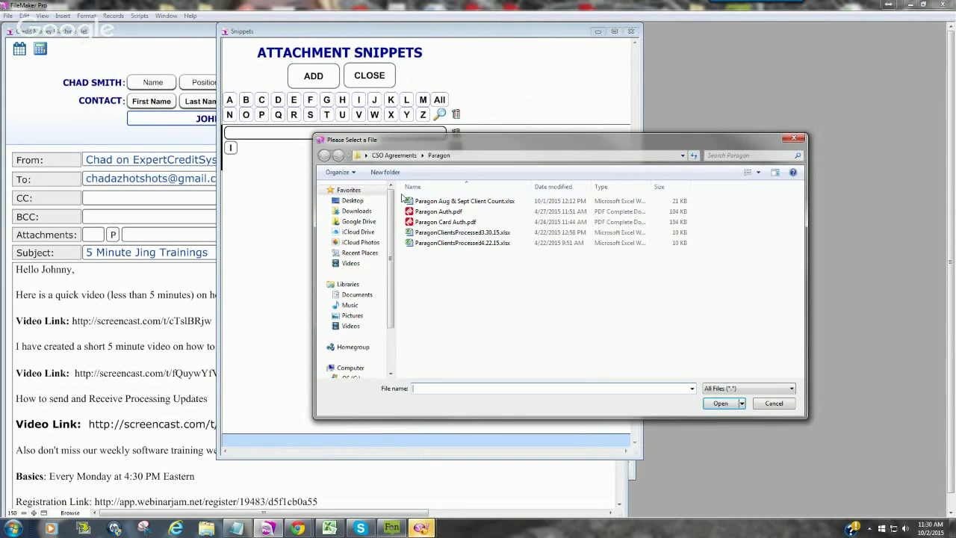
pyautogui.click(356, 202)
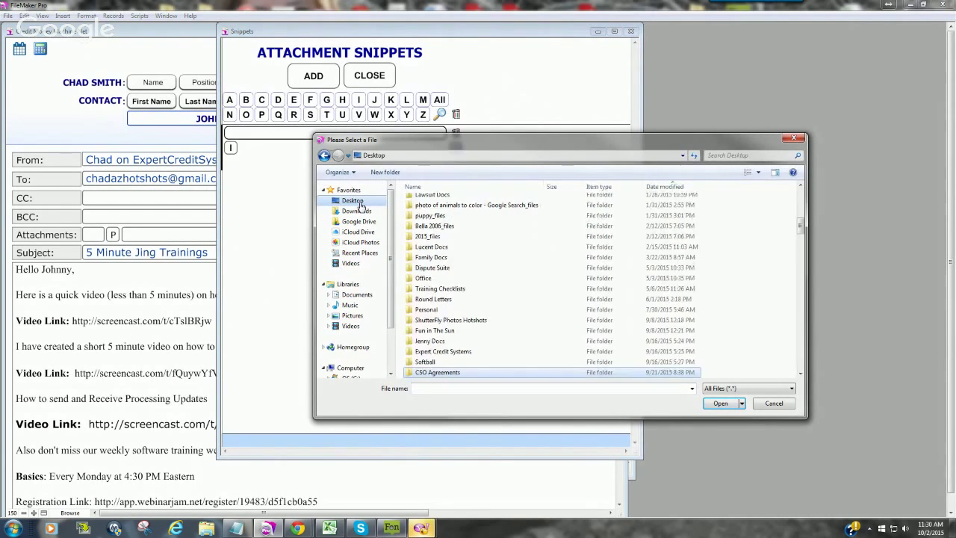
pyautogui.moveTo(799, 224); pyautogui.dragTo(800, 260)
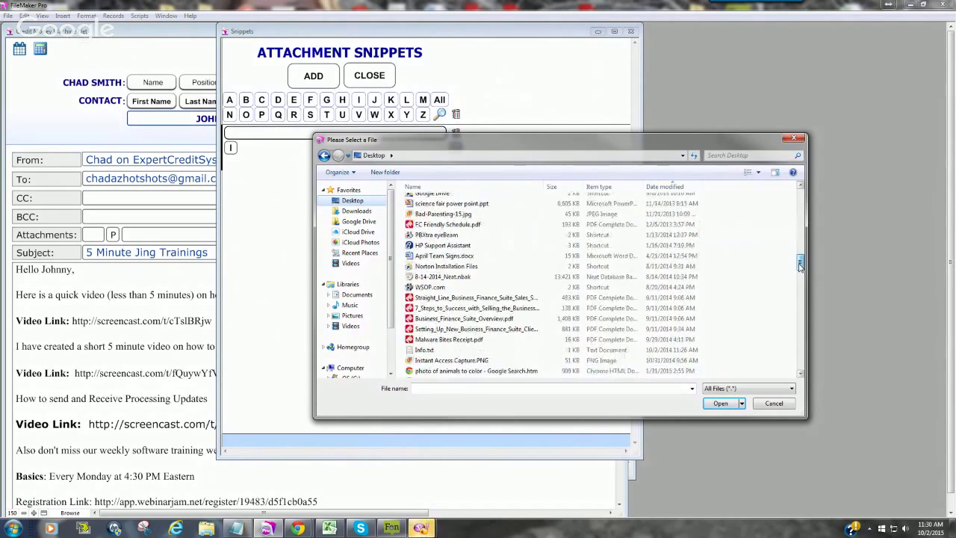
pyautogui.click(448, 256)
pyautogui.click(719, 403)
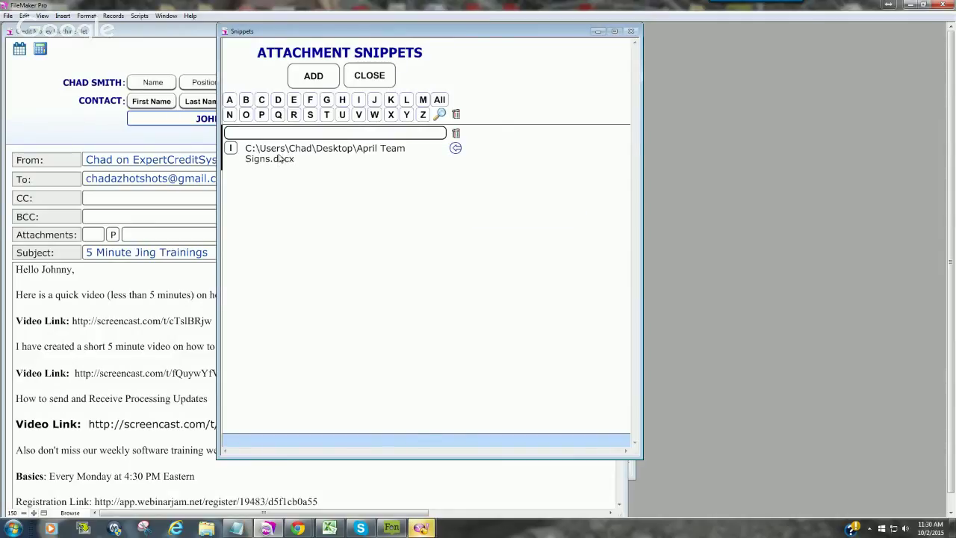
pyautogui.click(230, 149)
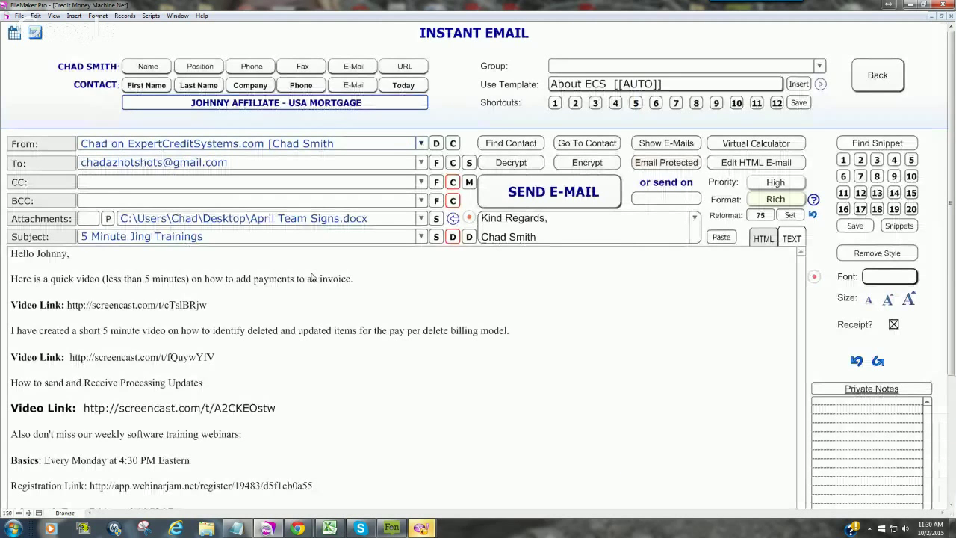
# - Clear the e-mail's attachment and reinsert April Team Signs.docx from the attachment snippets
pyautogui.click(306, 218)
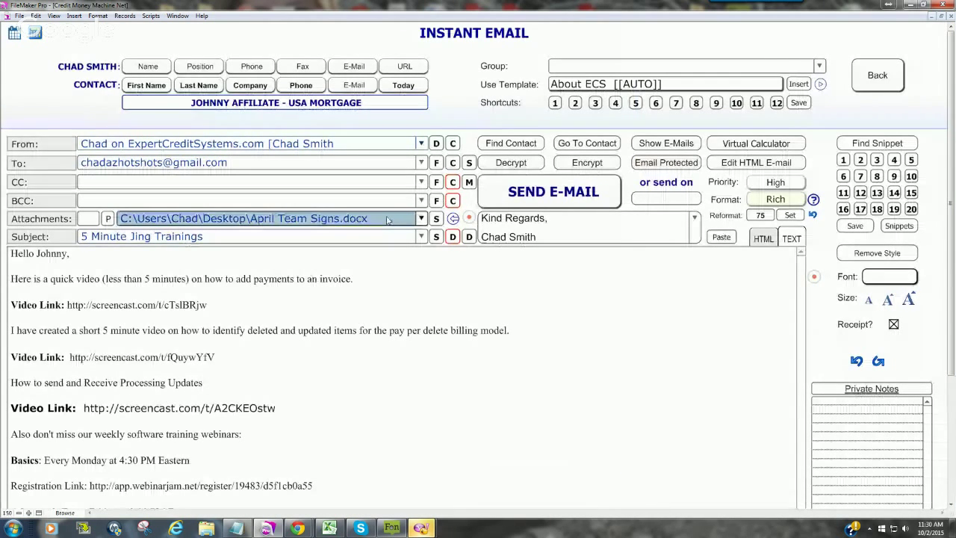
pyautogui.press('BackSpace')
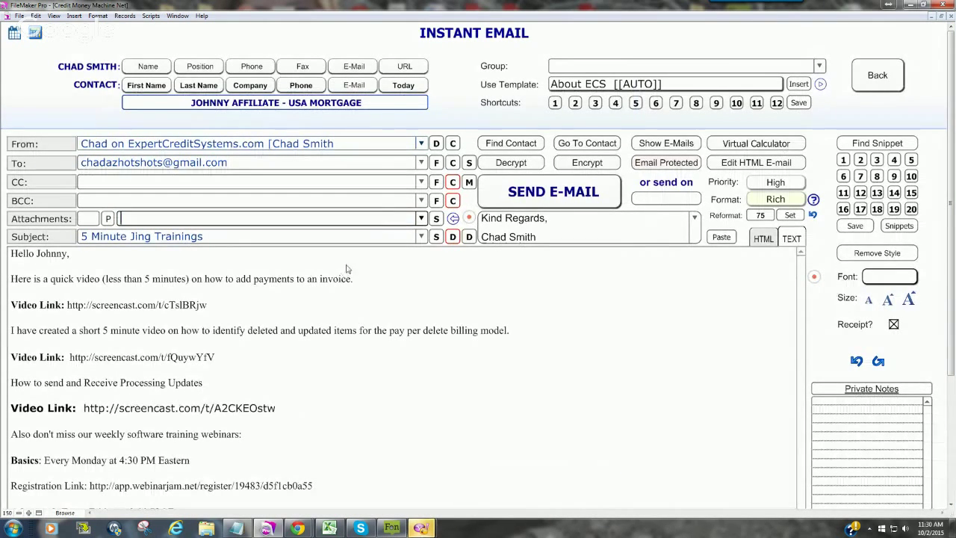
pyautogui.click(384, 266)
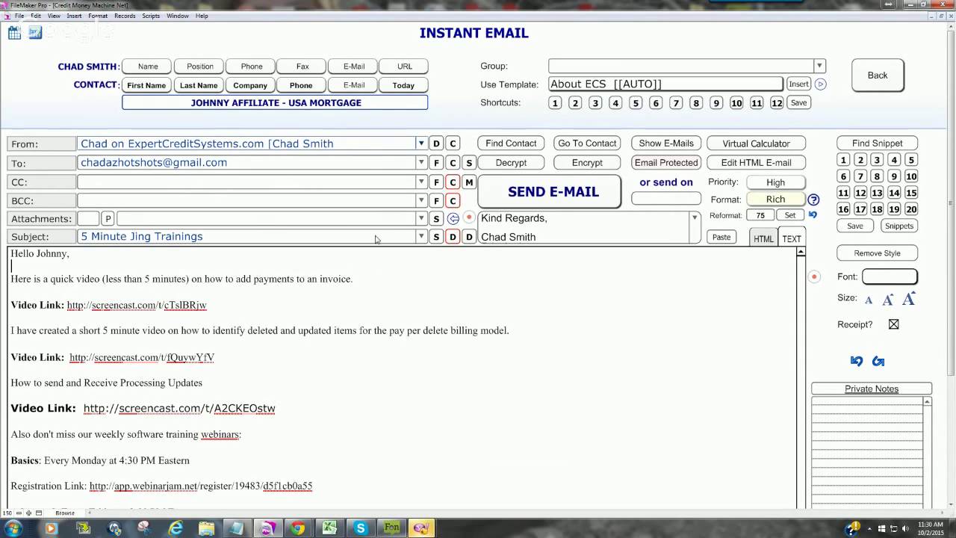
pyautogui.click(436, 218)
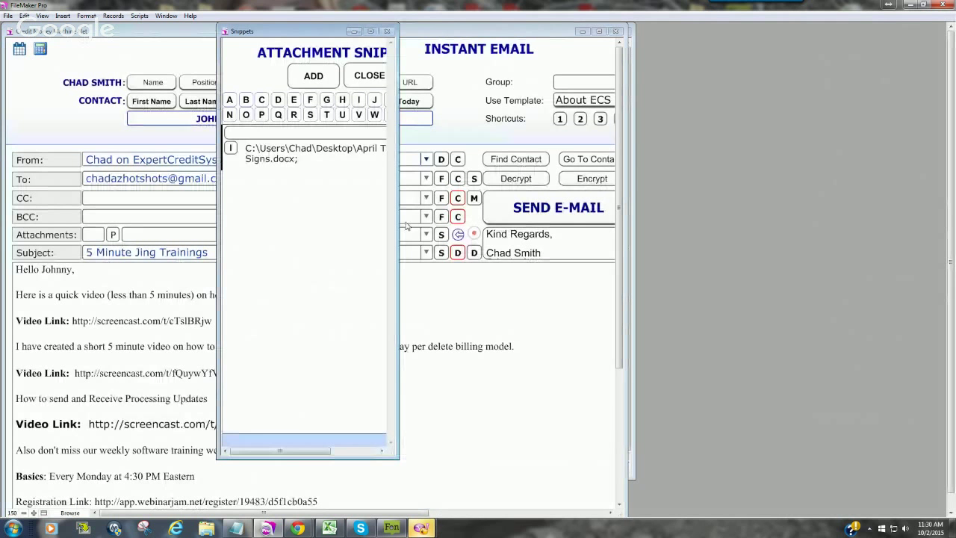
pyautogui.click(230, 150)
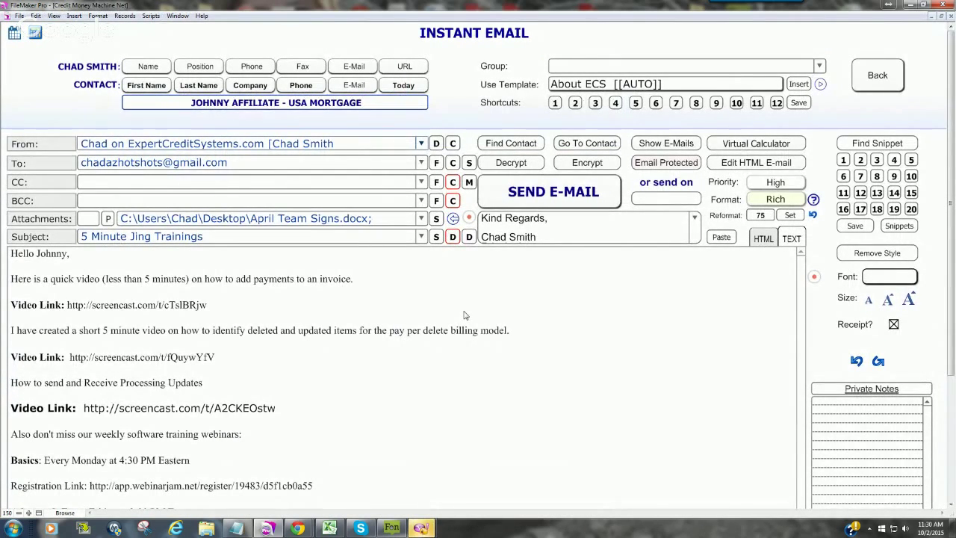
# - Open the subject snippets at full width, select Just Checking In, and close the list
pyautogui.click(436, 238)
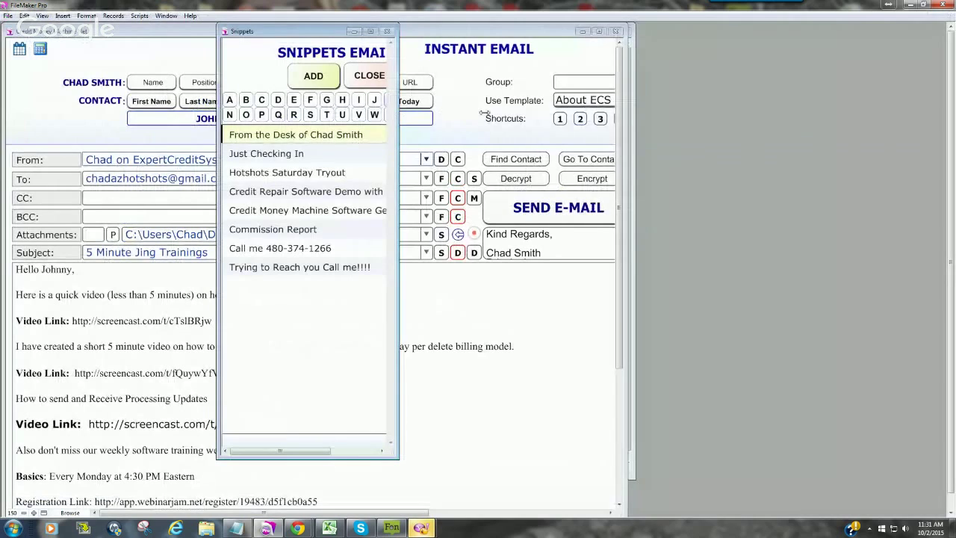
pyautogui.moveTo(401, 133); pyautogui.dragTo(555, 131)
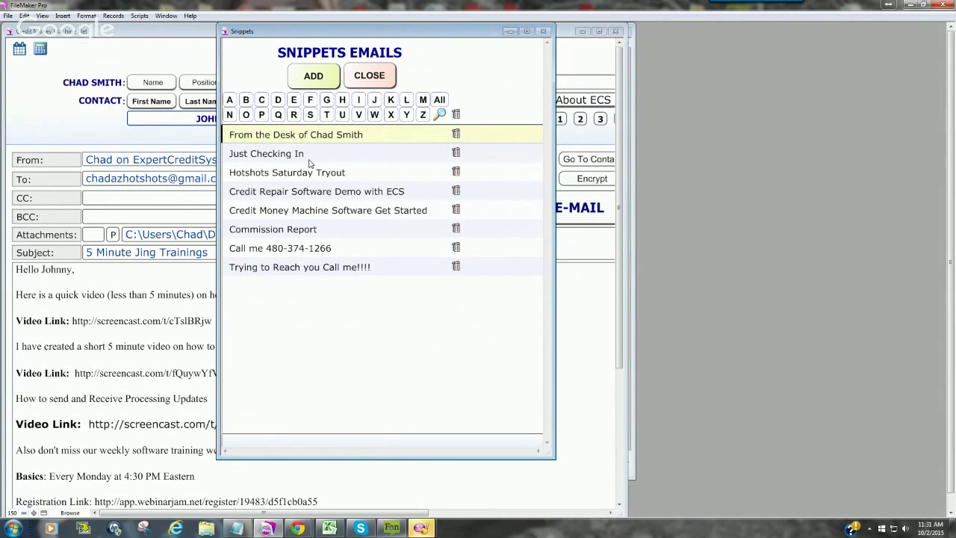
pyautogui.moveTo(219, 211); pyautogui.dragTo(196, 211)
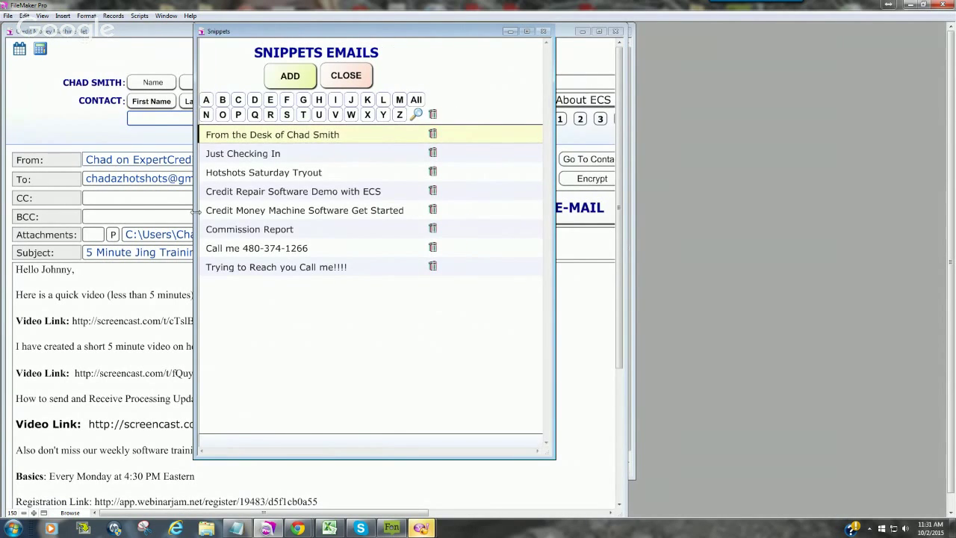
pyautogui.click(236, 157)
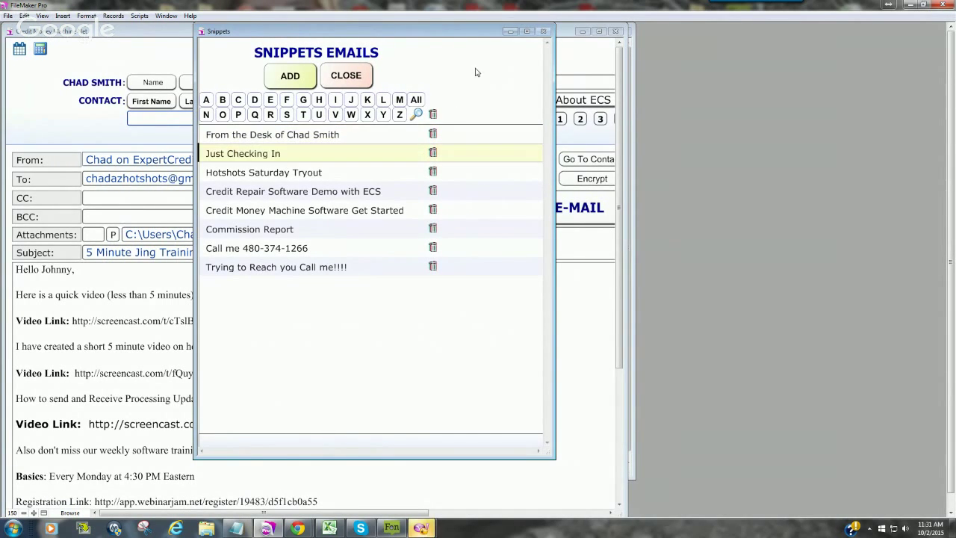
pyautogui.click(347, 79)
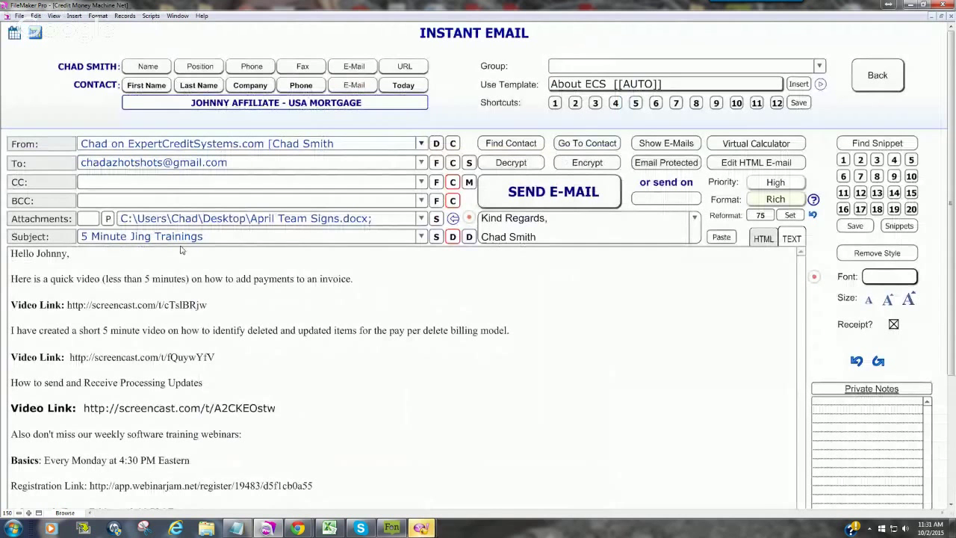
# - Try three saved subjects in turn: the sender's From the Desk of line, Just Checking In, and Trying to Reach you Call me!!!!
pyautogui.click(421, 237)
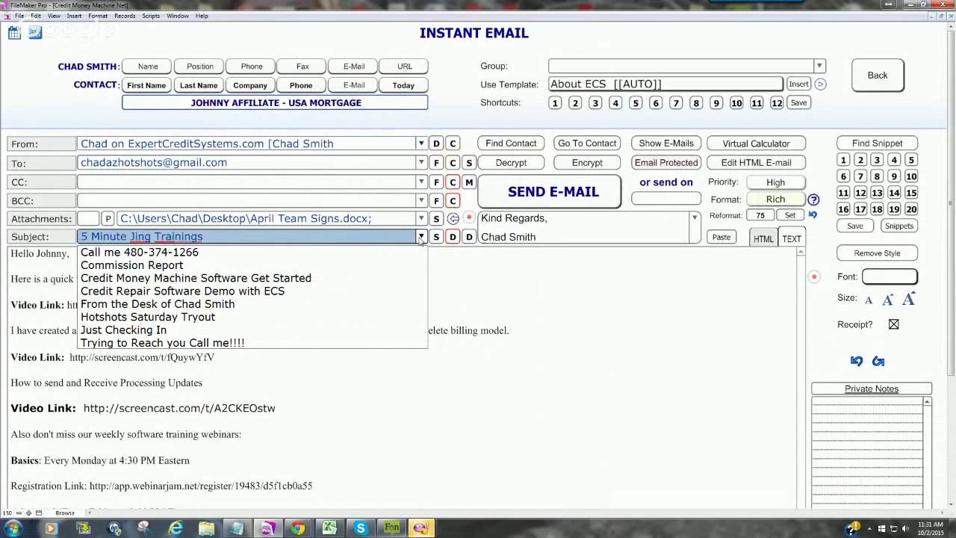
pyautogui.click(120, 304)
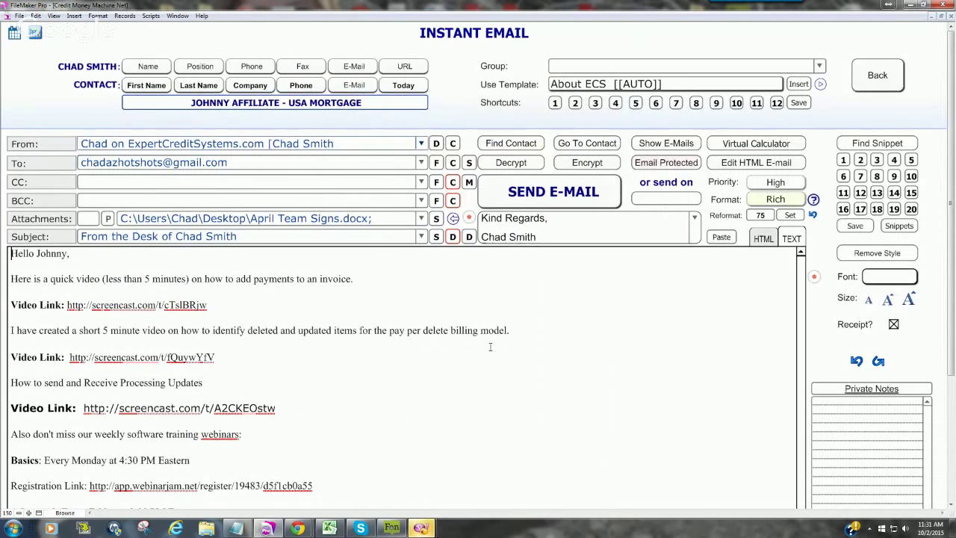
pyautogui.click(420, 236)
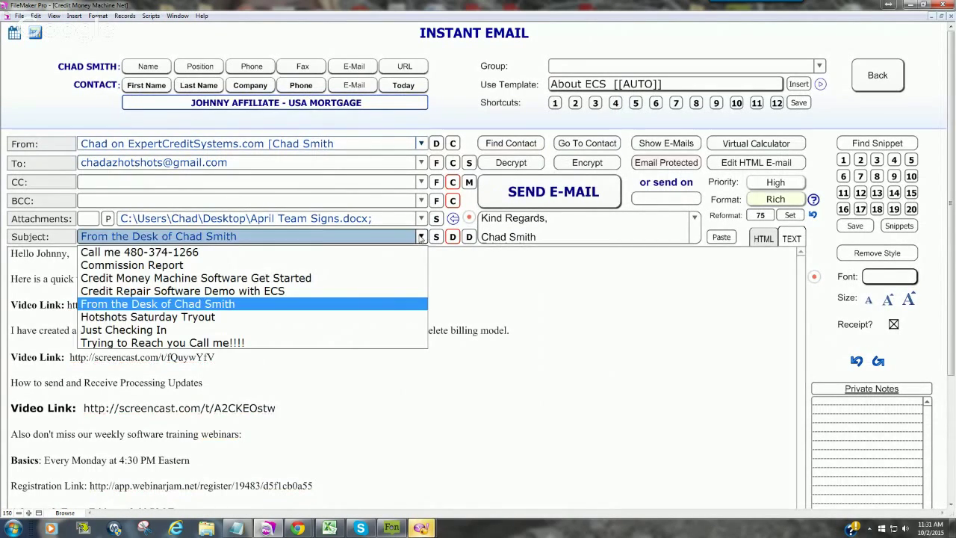
pyautogui.click(135, 341)
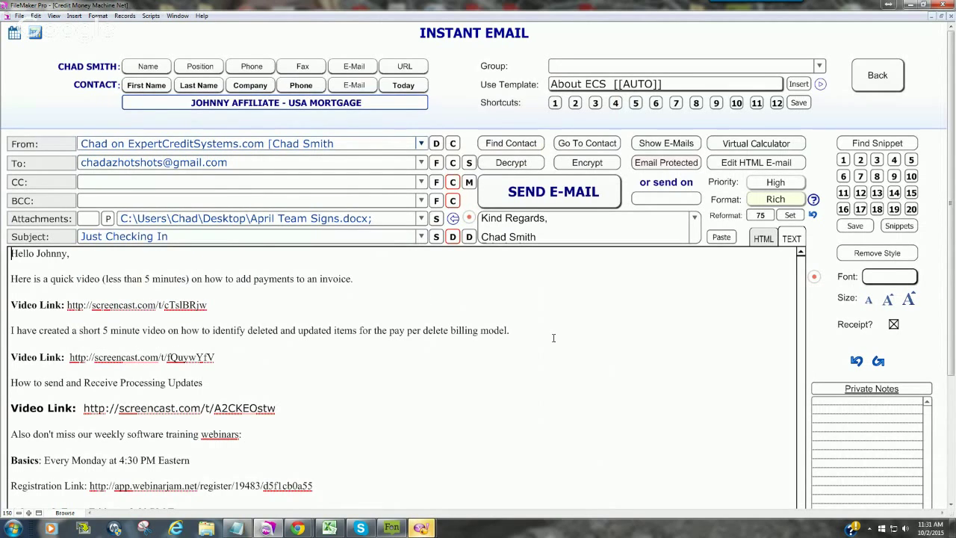
pyautogui.click(422, 236)
pyautogui.click(195, 343)
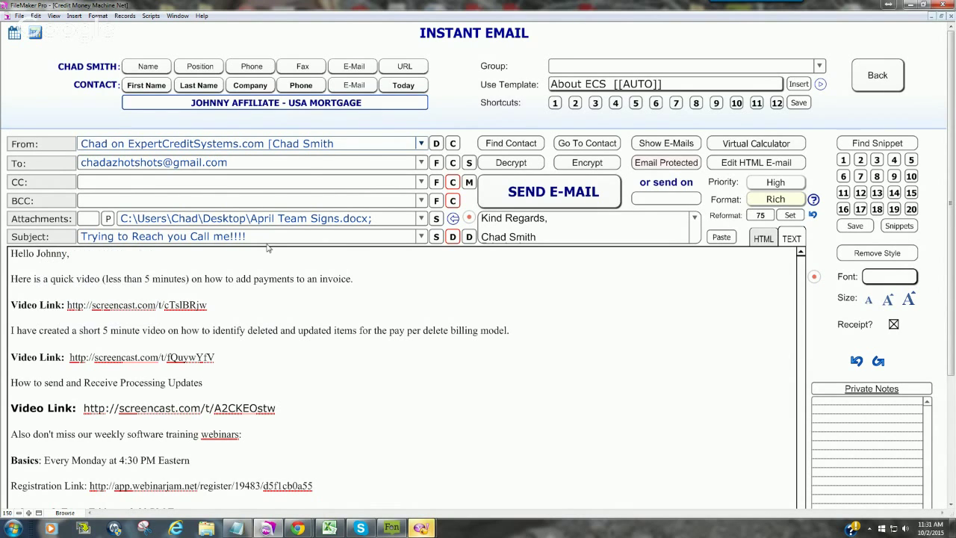
# - Set the e-mail's subject to the saved From the Desk of line with the sender's name
pyautogui.click(336, 237)
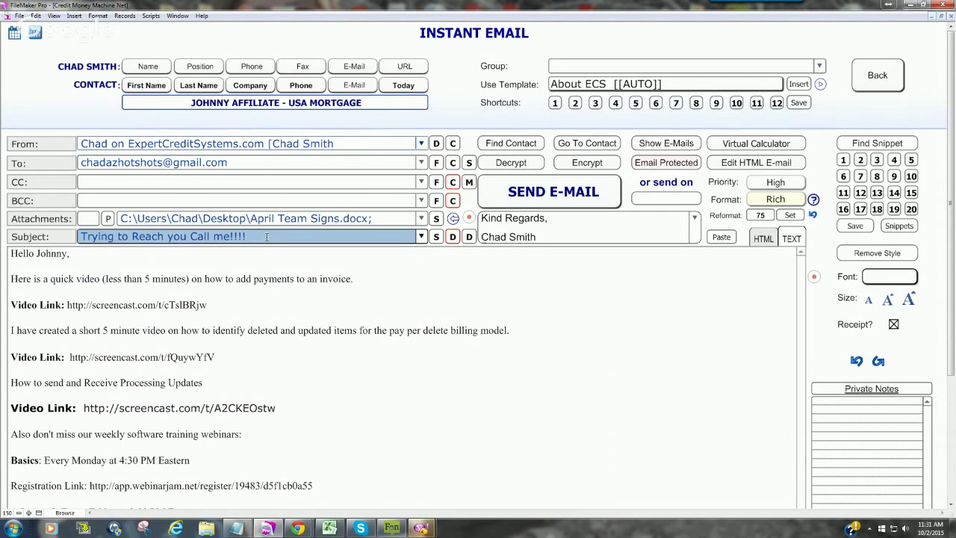
pyautogui.click(422, 237)
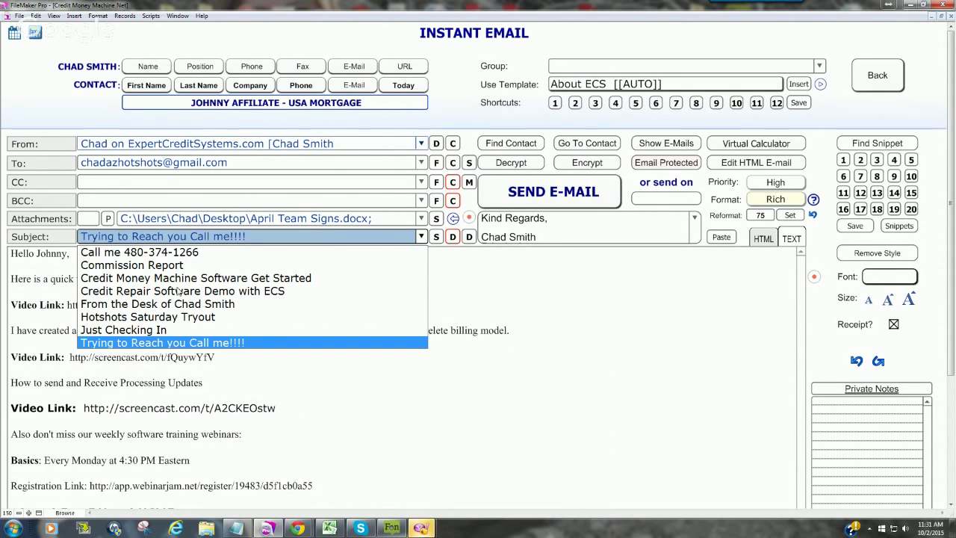
pyautogui.click(176, 304)
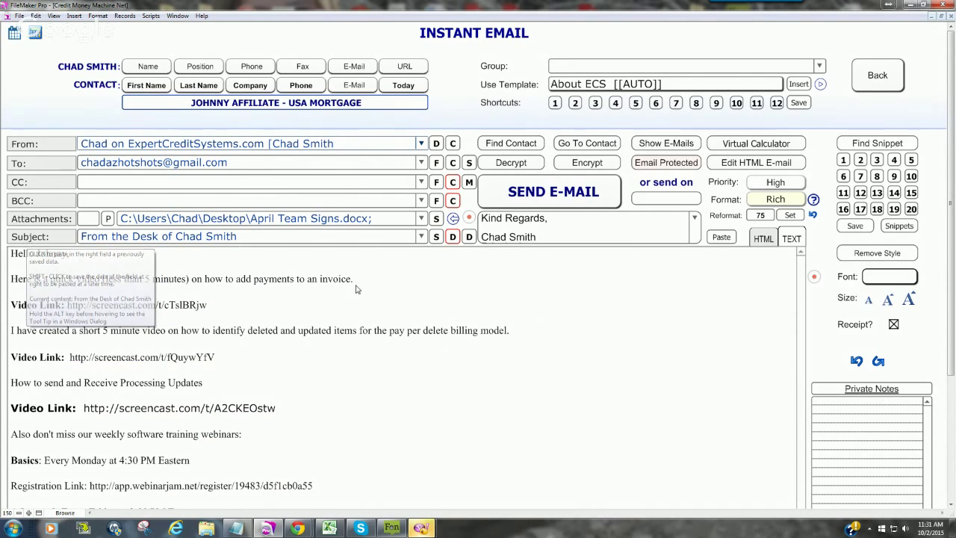
# - Turn off the current e-mail's protection, leave it, and create a new INSTANT e-mail for the current contact
pyautogui.click(679, 164)
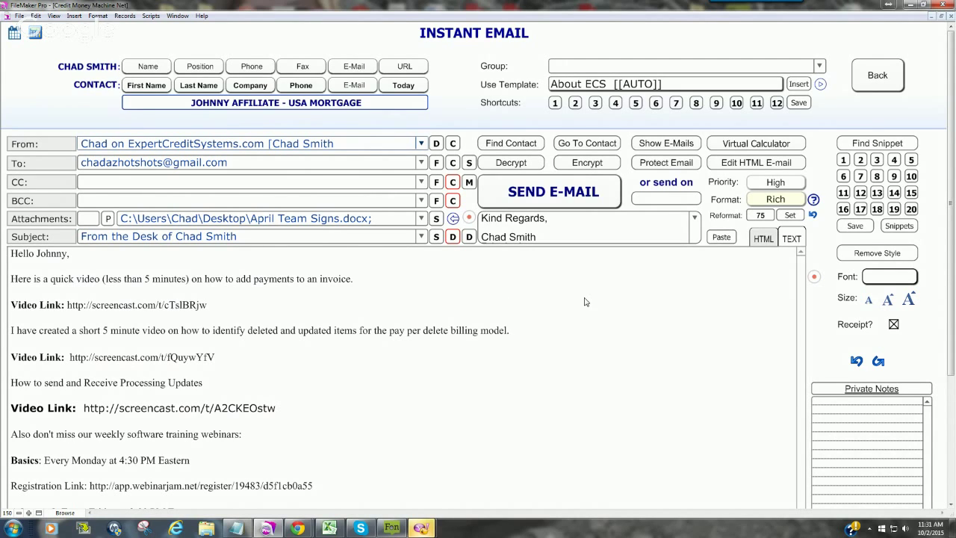
pyautogui.click(878, 77)
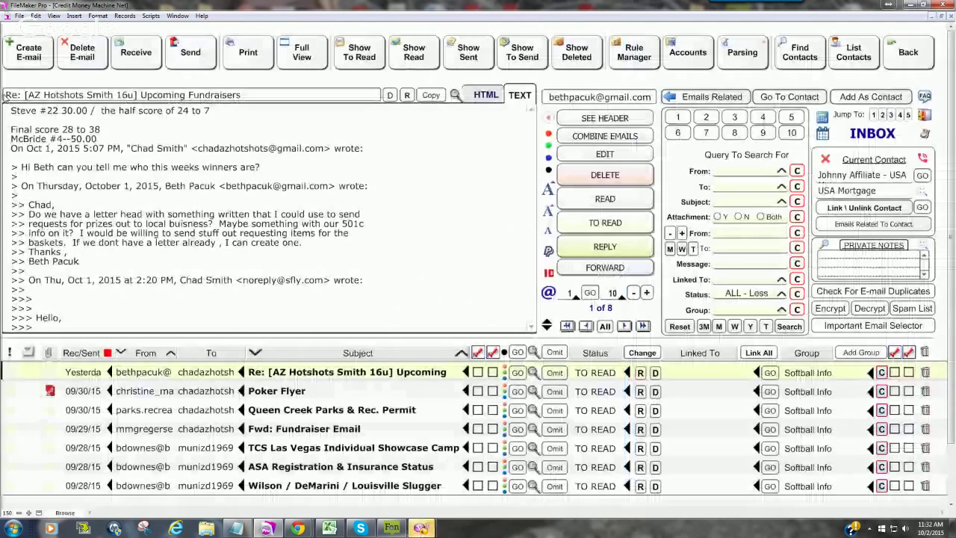
pyautogui.click(30, 58)
pyautogui.click(363, 288)
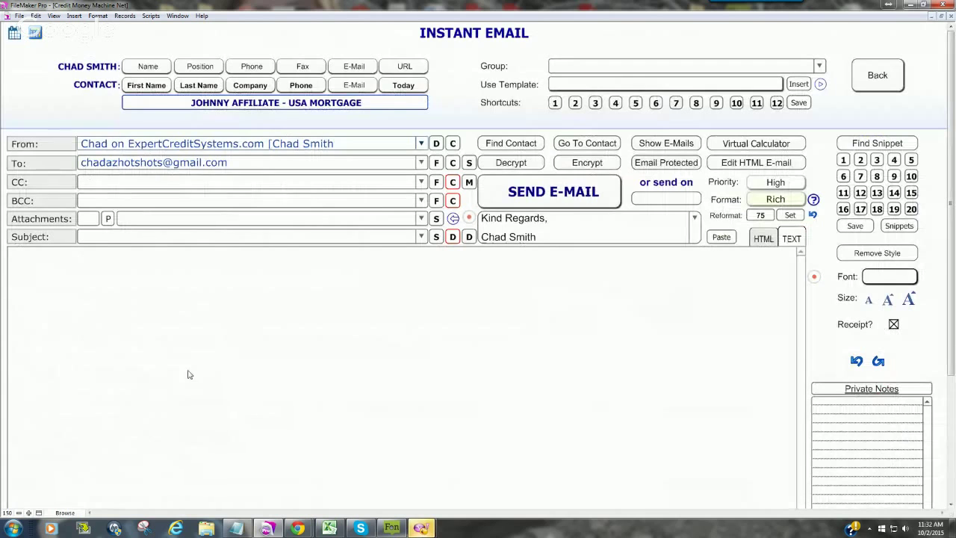
# - Paste the From the Desk of subject and fill the body with the contact's first name, "qsASGHJG AkjsgA Ga saHKG" and "IKS;Iao"
pyautogui.click(68, 312)
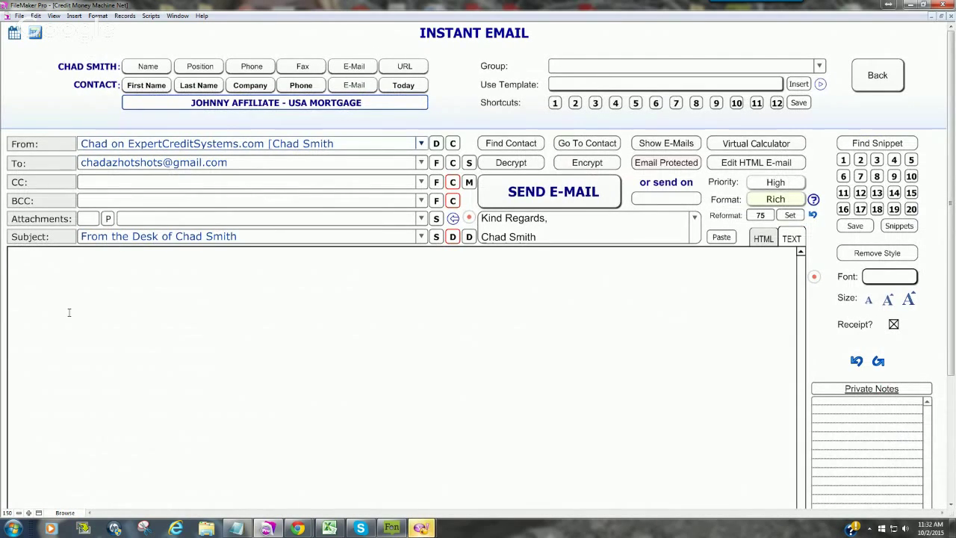
pyautogui.click(147, 87)
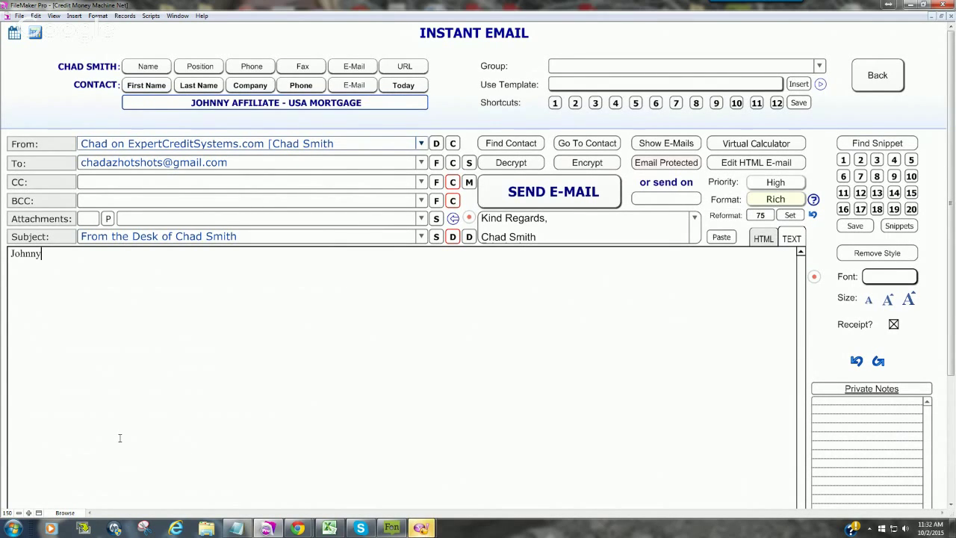
pyautogui.write('qsASGHJG Akj')
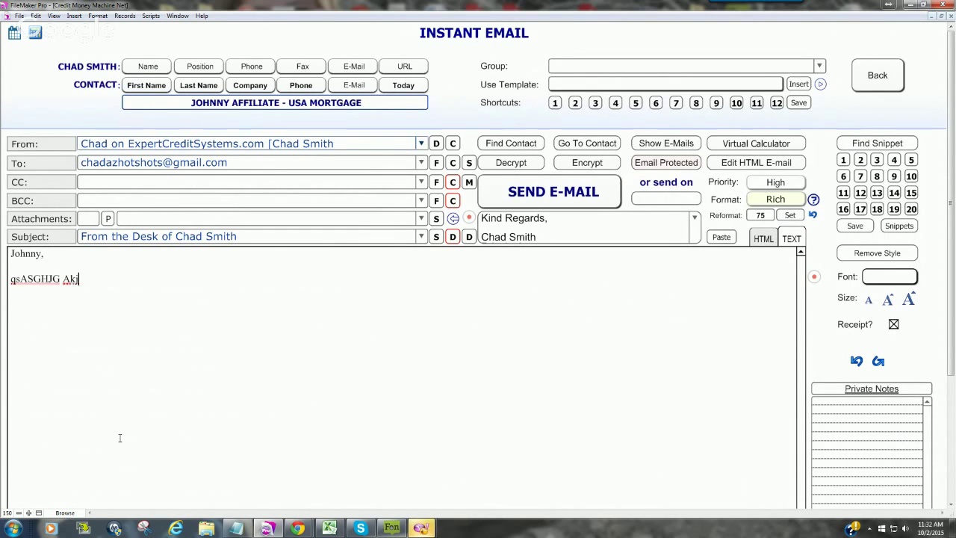
pyautogui.write('sgA Ga saHKG')
pyautogui.press('Return')
pyautogui.write('IKS:Iao')
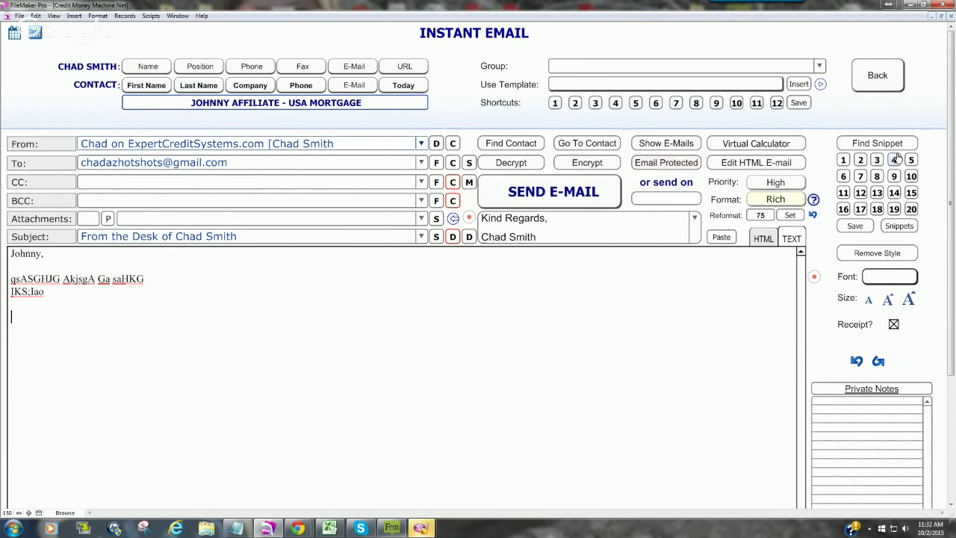
# - Insert snippet 4 below the body text and delete its sender details under Kind Regards
pyautogui.moveTo(899, 159)
pyautogui.click(894, 159)
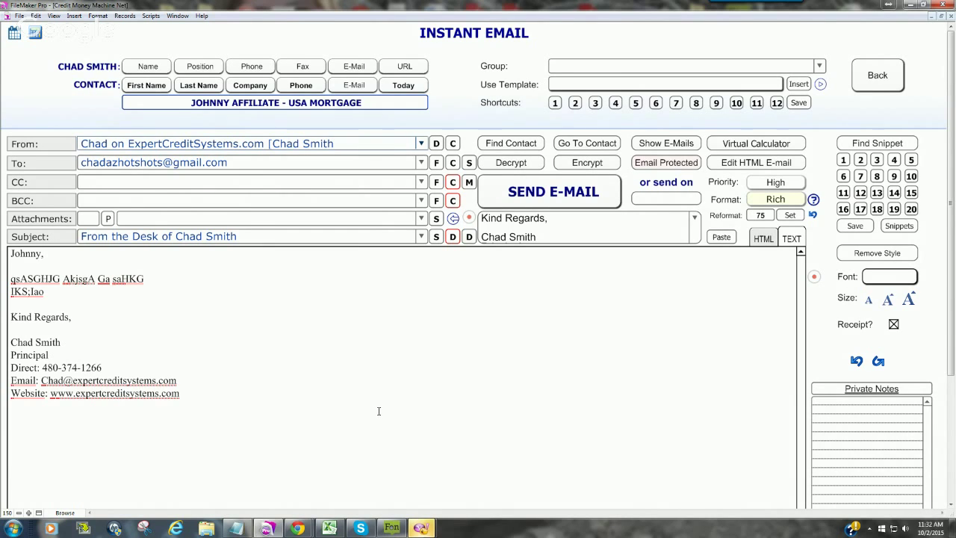
pyautogui.moveTo(183, 393); pyautogui.dragTo(13, 341)
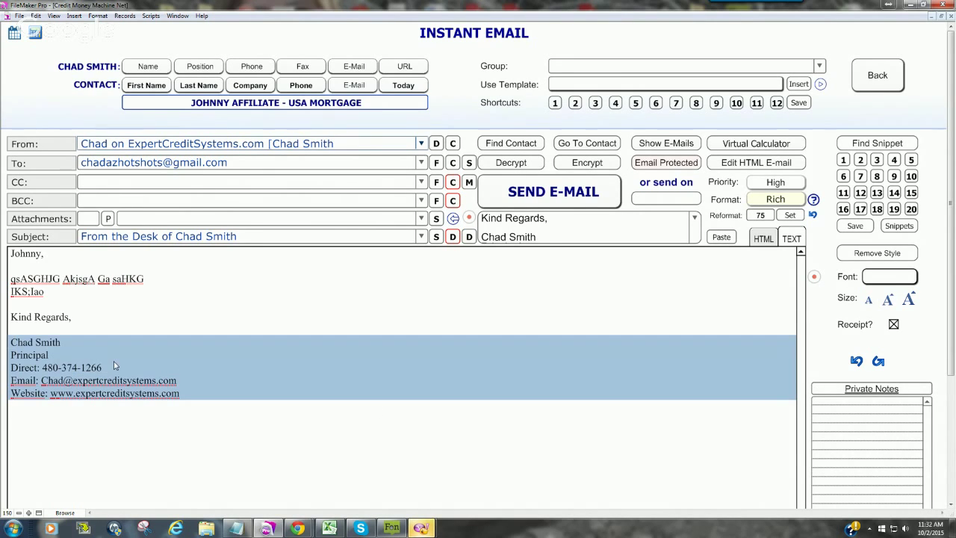
pyautogui.press('Delete')
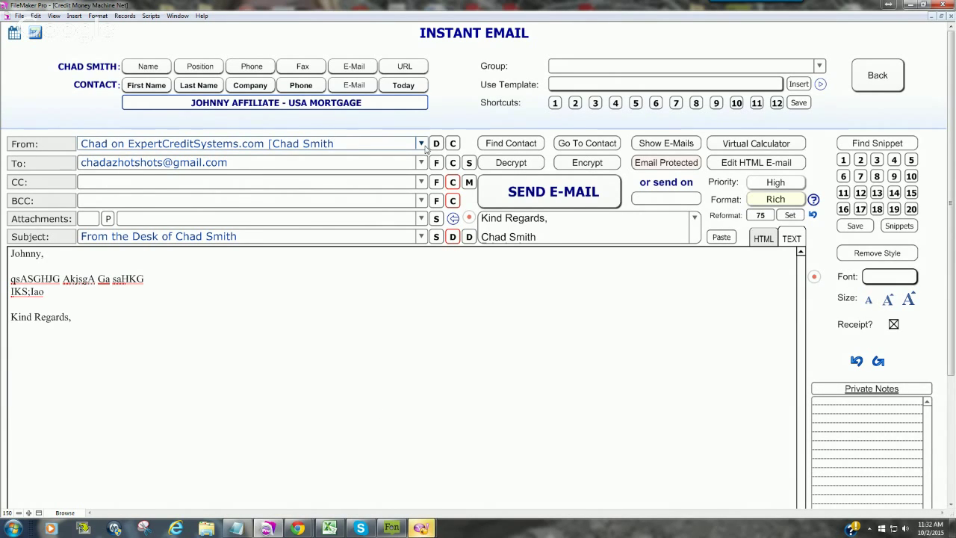
# - Set the e-mail's sender to the Hotshots Email account and its recipient to the Expert Credit Systems contact
pyautogui.click(423, 145)
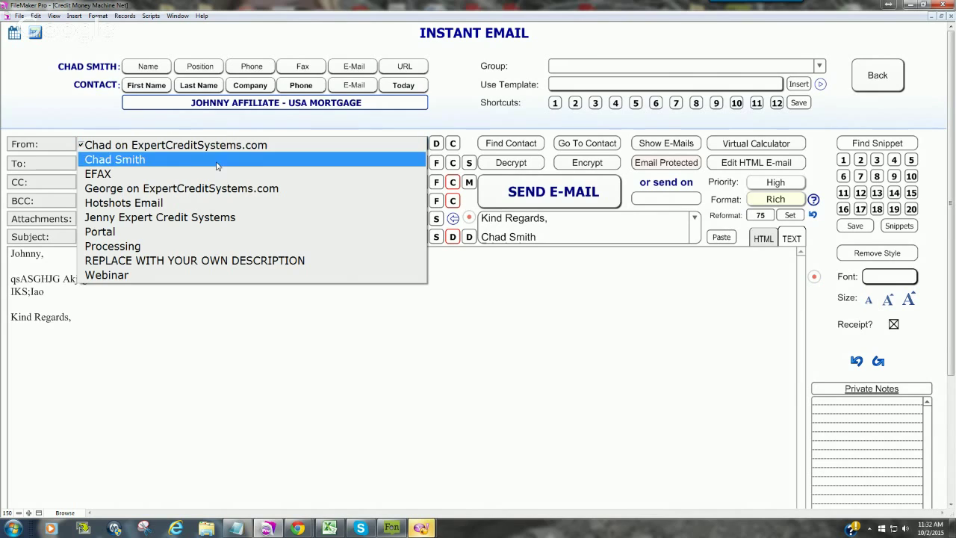
pyautogui.click(140, 203)
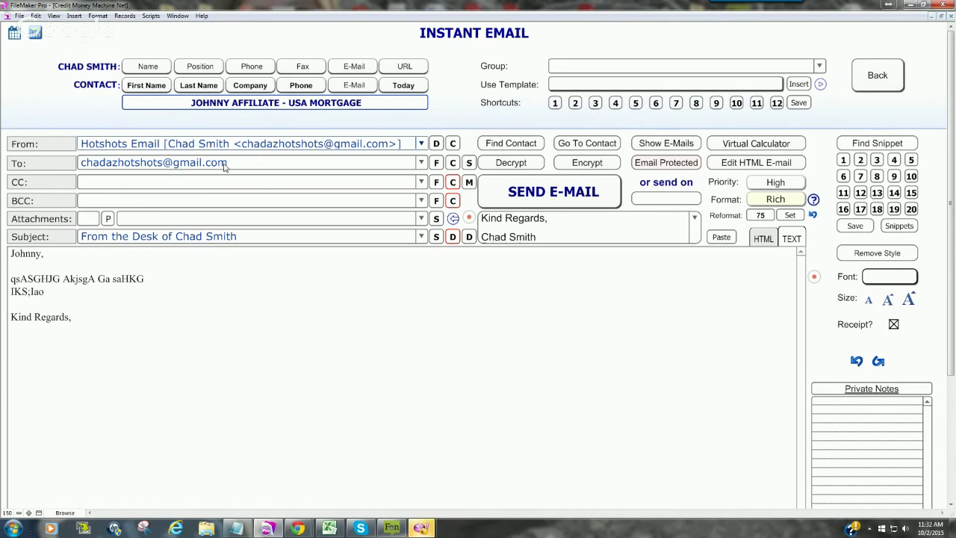
pyautogui.click(420, 163)
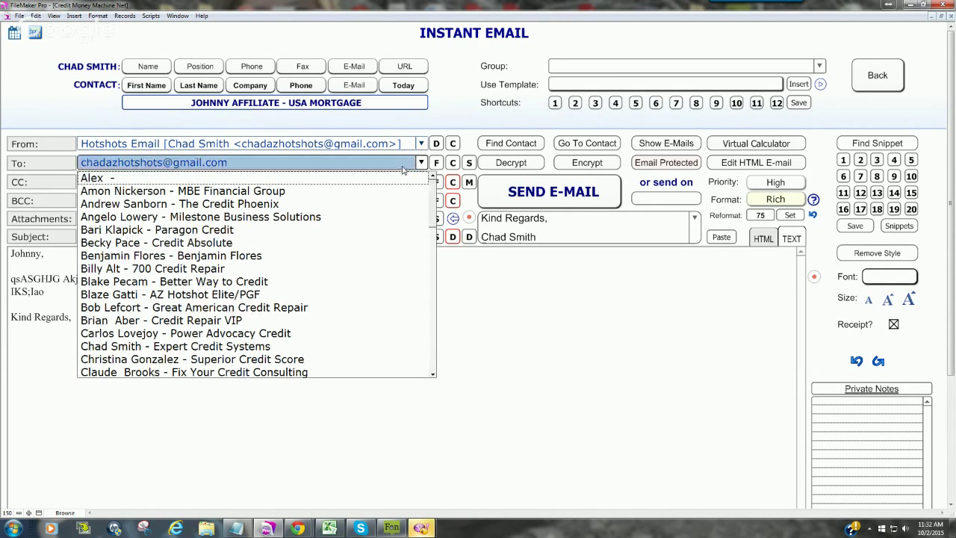
pyautogui.click(109, 346)
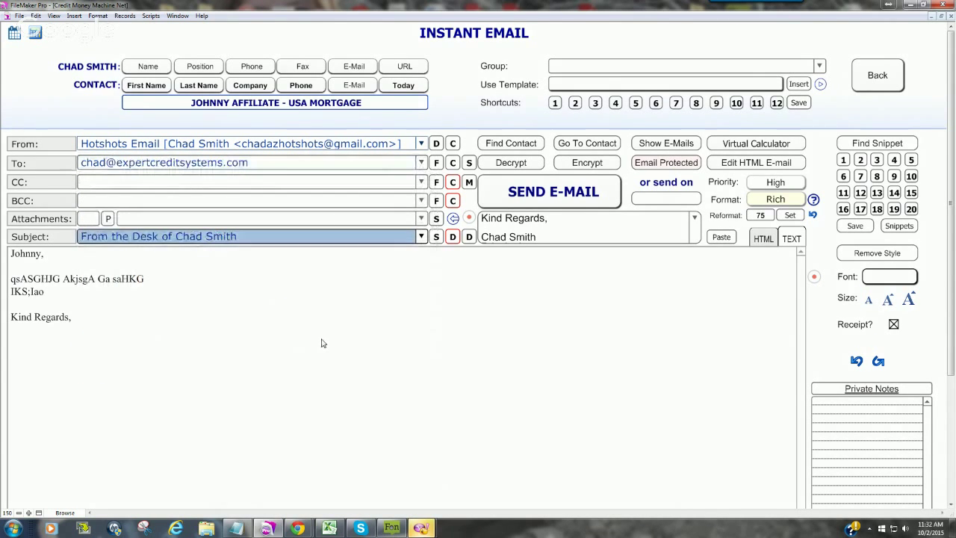
# - Delete the Kind Regards line from the end of the e-mail body
pyautogui.click(83, 318)
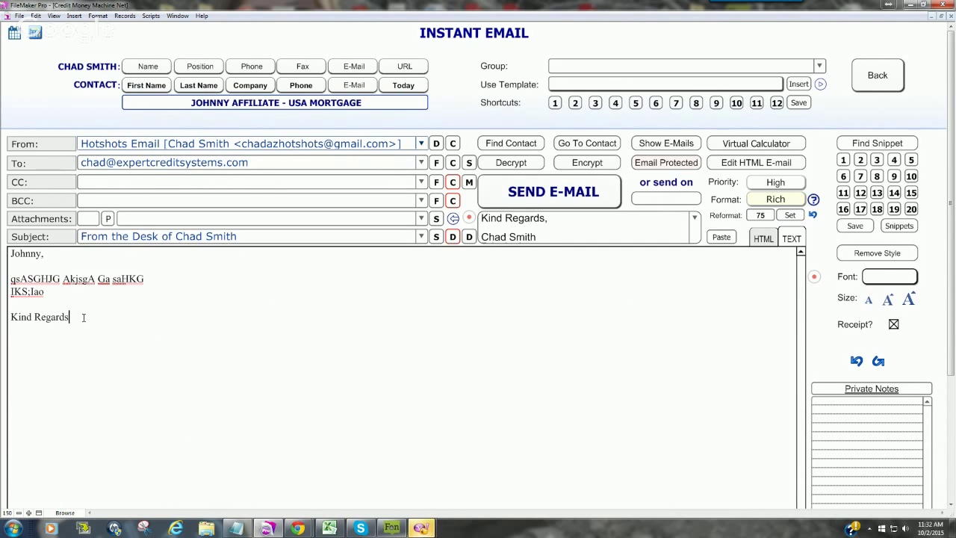
pyautogui.press('BackSpace')
pyautogui.press('BackSpace')
pyautogui.press('BackSpace')
pyautogui.press('BackSpace')
pyautogui.press('BackSpace')
pyautogui.press('BackSpace')
pyautogui.press('BackSpace')
pyautogui.press('BackSpace')
pyautogui.press('BackSpace')
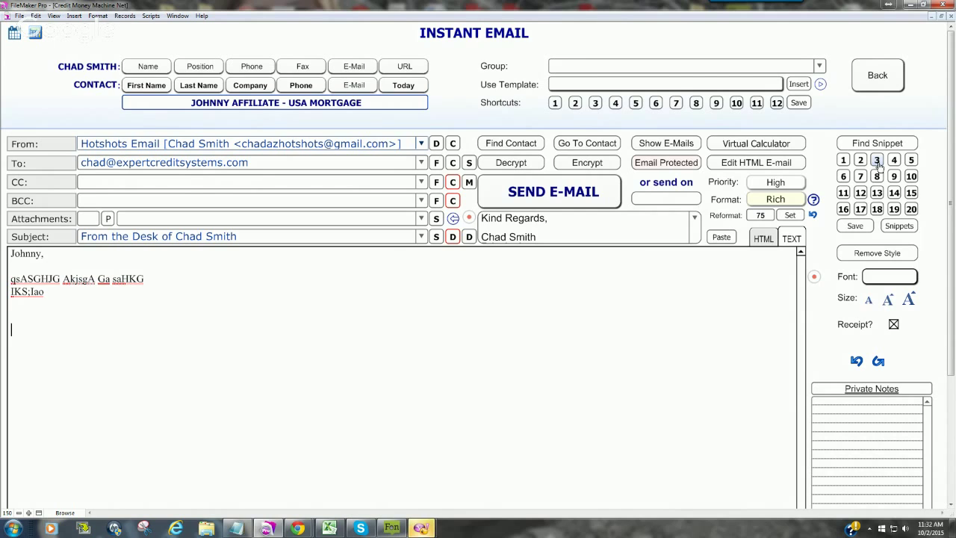
# - View the full signature text, return to the body, and insert signature snippets 5 and 4 below the sample text
pyautogui.click(636, 238)
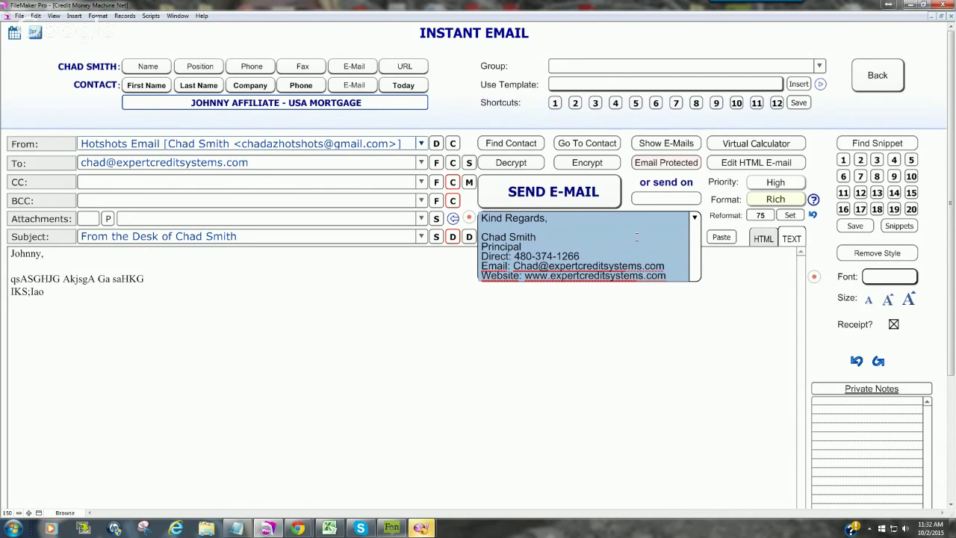
pyautogui.click(244, 319)
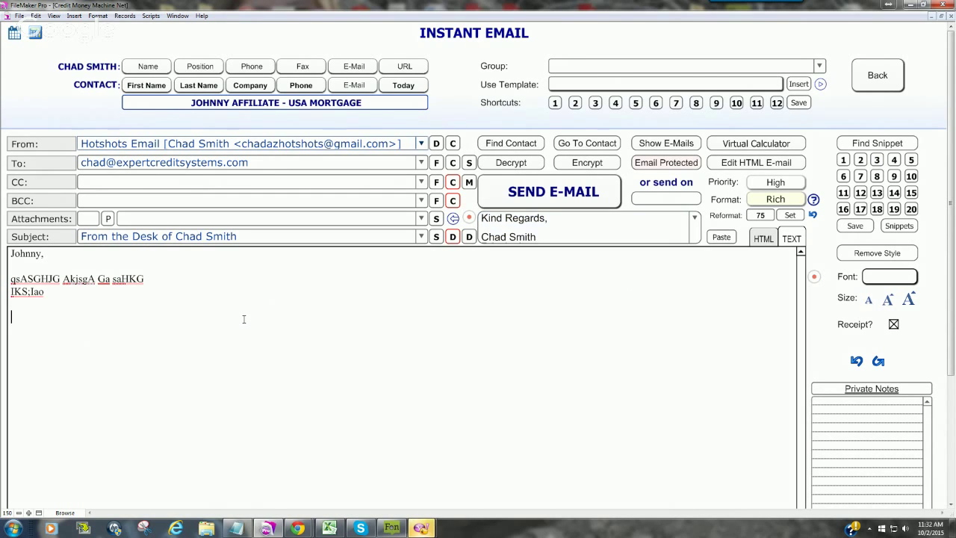
pyautogui.click(879, 160)
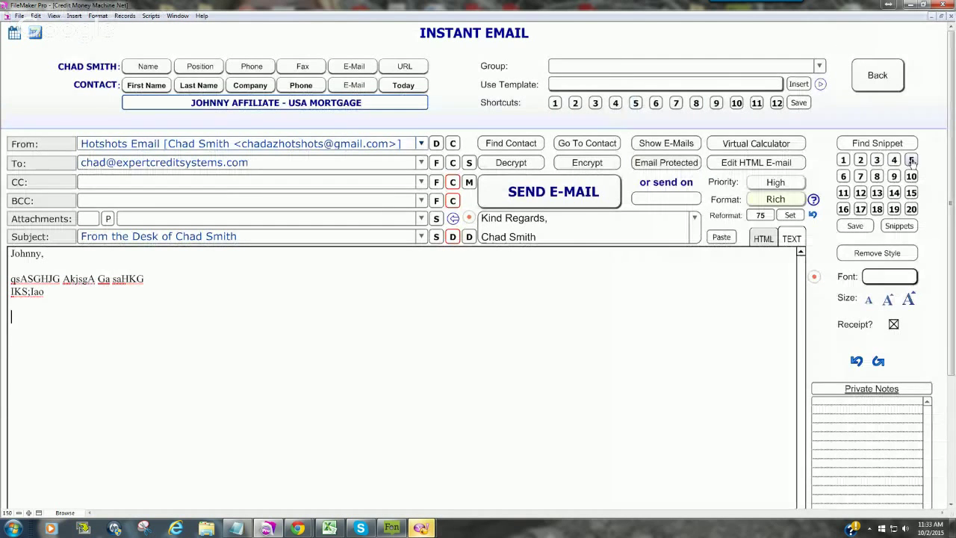
pyautogui.click(912, 160)
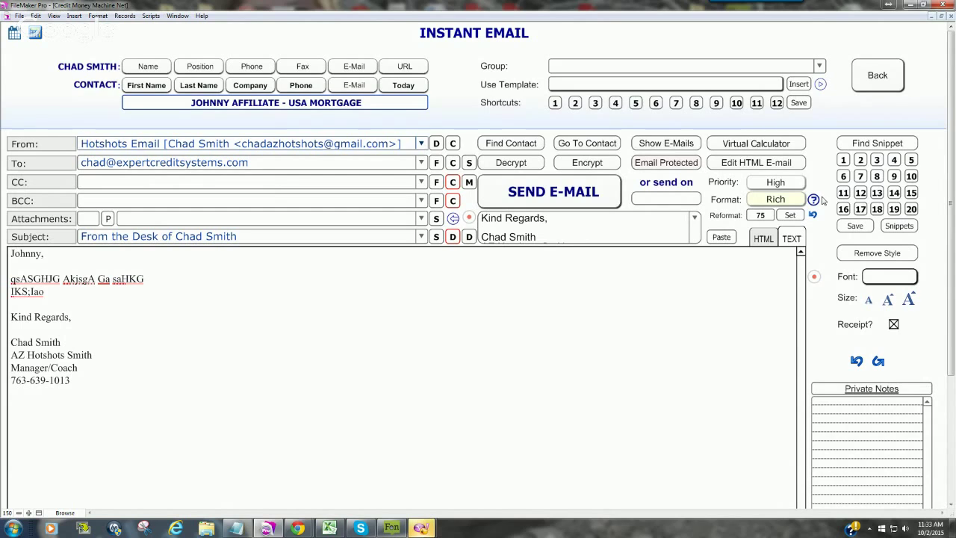
pyautogui.click(894, 160)
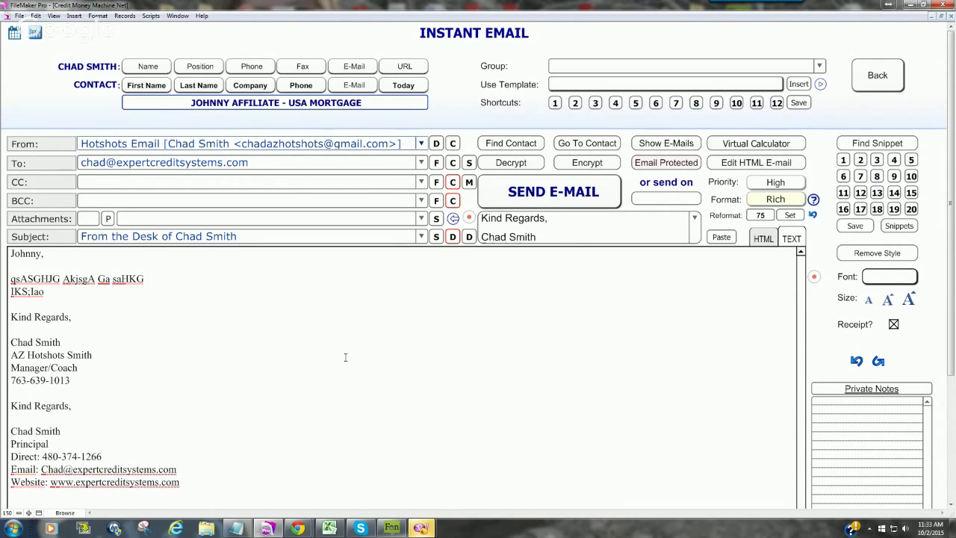
# - Delete both inserted signatures and the sample text, keeping only the greeting in the e-mail body
pyautogui.moveTo(194, 485); pyautogui.dragTo(1, 320)
pyautogui.press('Delete')
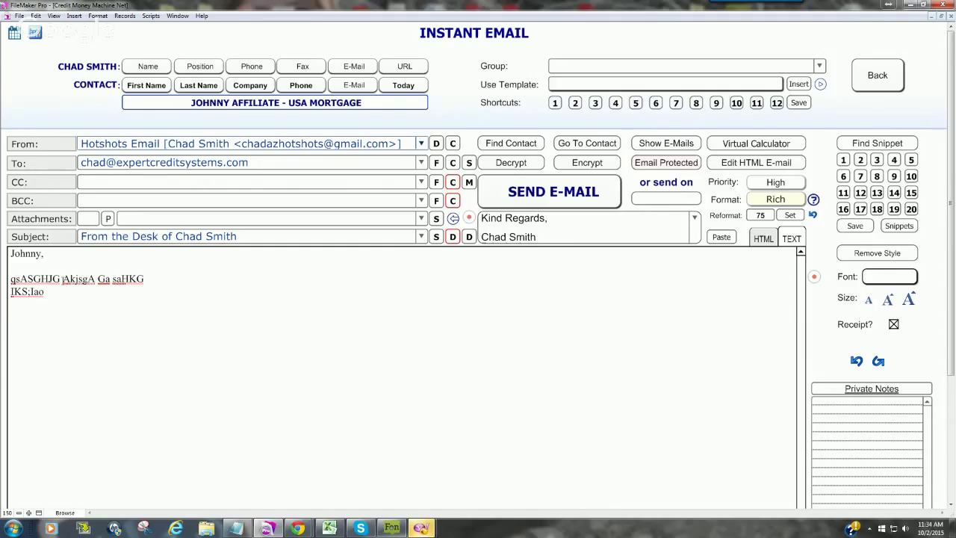
pyautogui.moveTo(52, 292); pyautogui.dragTo(9, 282)
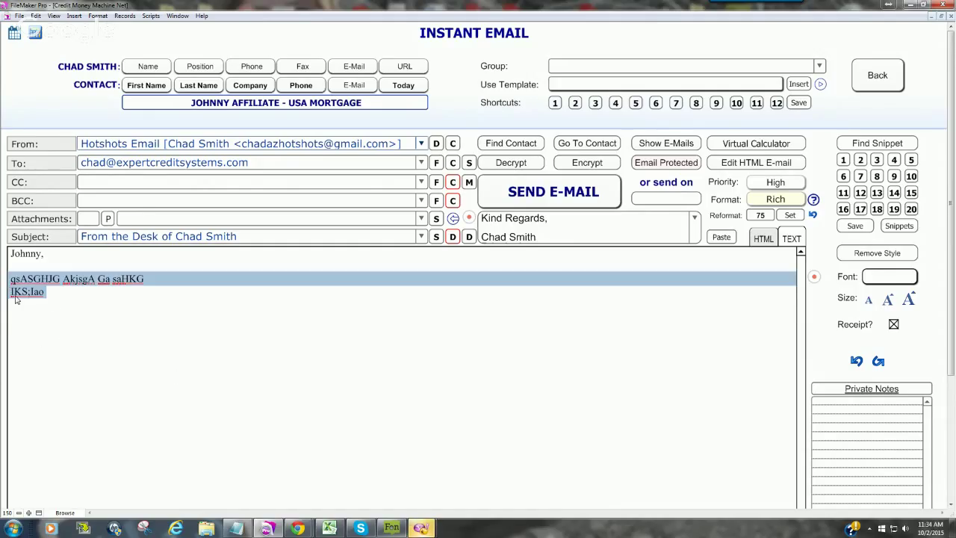
pyautogui.press('Delete')
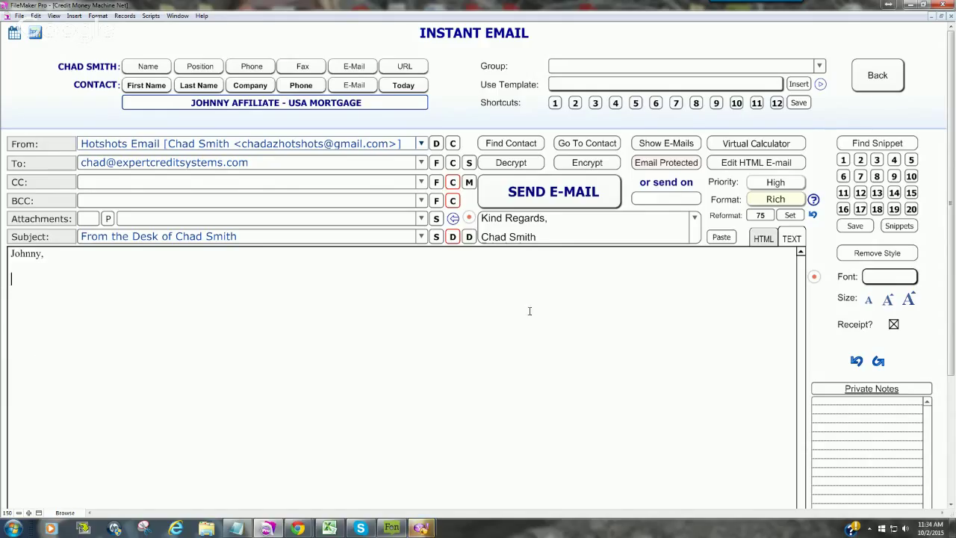
# - Insert signature snippet 4 below the greeting, turn off the e-mail's protection, and return to the contact record
pyautogui.click(894, 159)
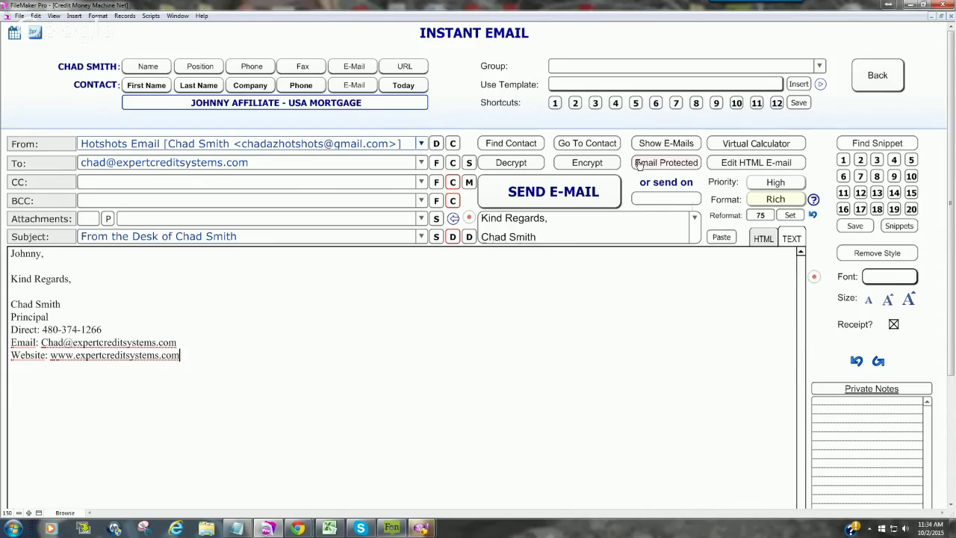
pyautogui.click(661, 163)
pyautogui.click(870, 89)
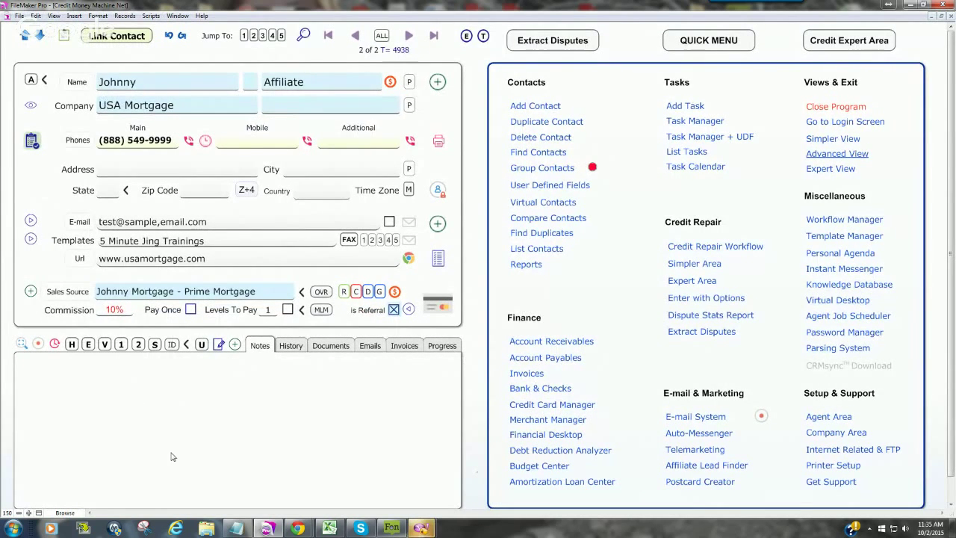
# - Bring up the contact's note snippets, widen their window, and add a blank snippet
pyautogui.click(156, 346)
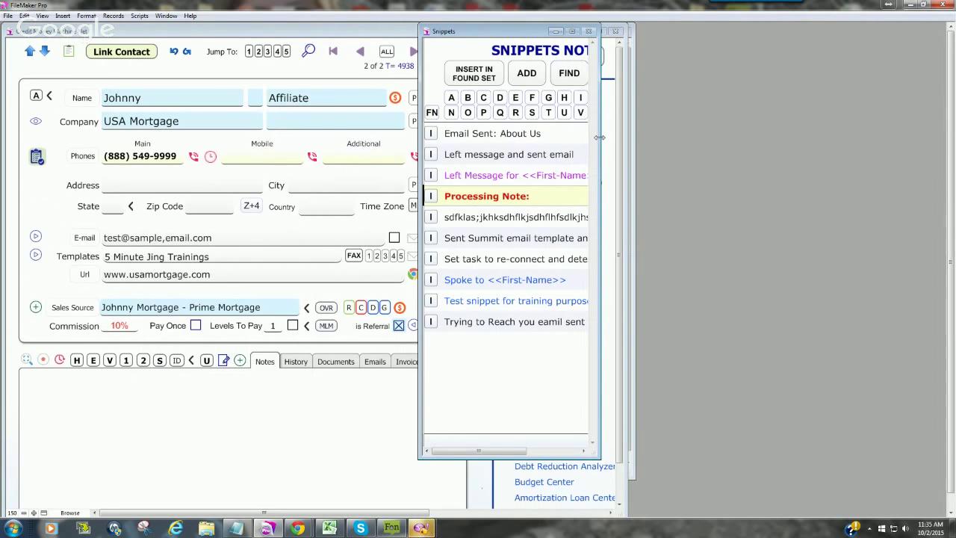
pyautogui.moveTo(600, 137); pyautogui.dragTo(800, 131)
pyautogui.click(527, 72)
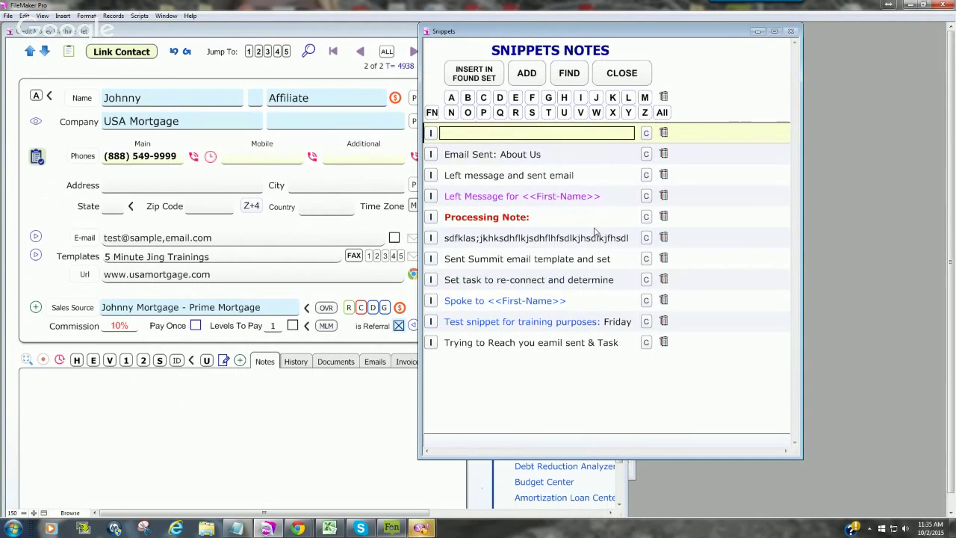
pyautogui.write('I should alway')
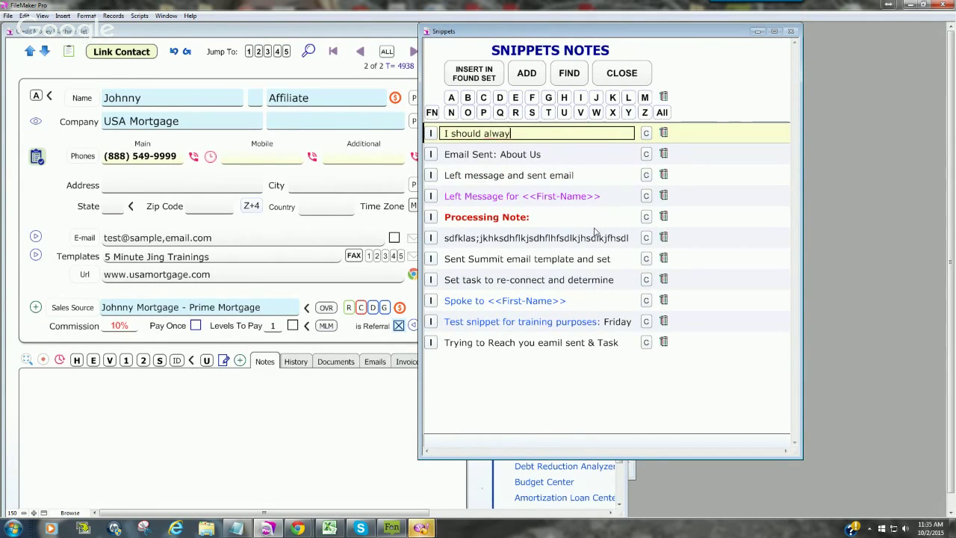
pyautogui.write('s add this note to af')
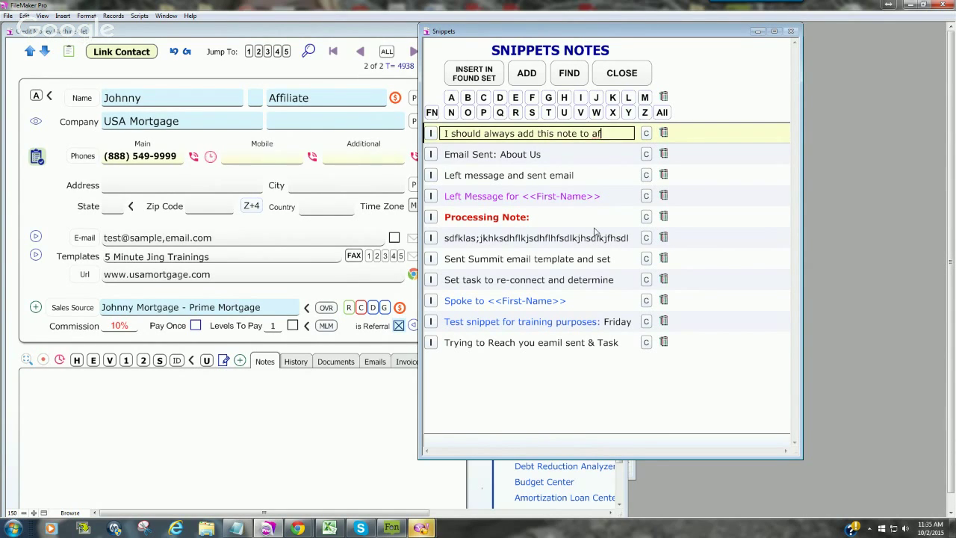
pyautogui.write('filiates after')
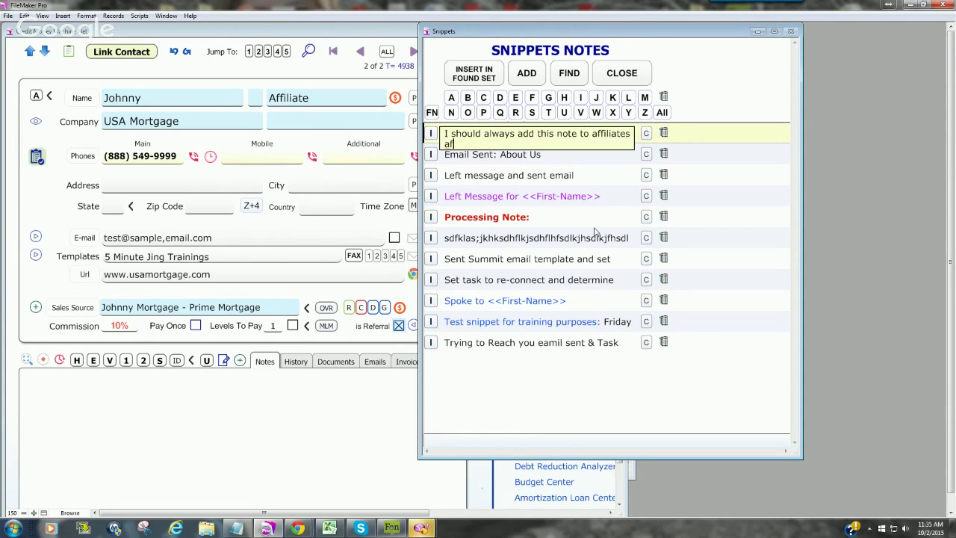
pyautogui.press('BackSpace')
pyautogui.press('BackSpace')
pyautogui.press('BackSpace')
pyautogui.press('BackSpace')
pyautogui.press('BackSpace')
pyautogui.press('BackSpace')
pyautogui.press('BackSpace')
pyautogui.press('BackSpace')
pyautogui.press('BackSpace')
pyautogui.press('BackSpace')
pyautogui.press('BackSpace')
pyautogui.press('BackSpace')
pyautogui.press('BackSpace')
pyautogui.press('BackSpace')
pyautogui.press('BackSpace')
pyautogui.press('BackSpace')
pyautogui.press('BackSpace')
pyautogui.press('BackSpace')
pyautogui.press('BackSpace')
pyautogui.press('BackSpace')
pyautogui.press('BackSpace')
pyautogui.press('BackSpace')
pyautogui.press('BackSpace')
pyautogui.press('BackSpace')
pyautogui.press('BackSpace')
pyautogui.press('BackSpace')
pyautogui.press('BackSpace')
pyautogui.press('BackSpace')
pyautogui.press('BackSpace')
pyautogui.press('BackSpace')
pyautogui.press('BackSpace')
pyautogui.press('BackSpace')
pyautogui.press('BackSpace')
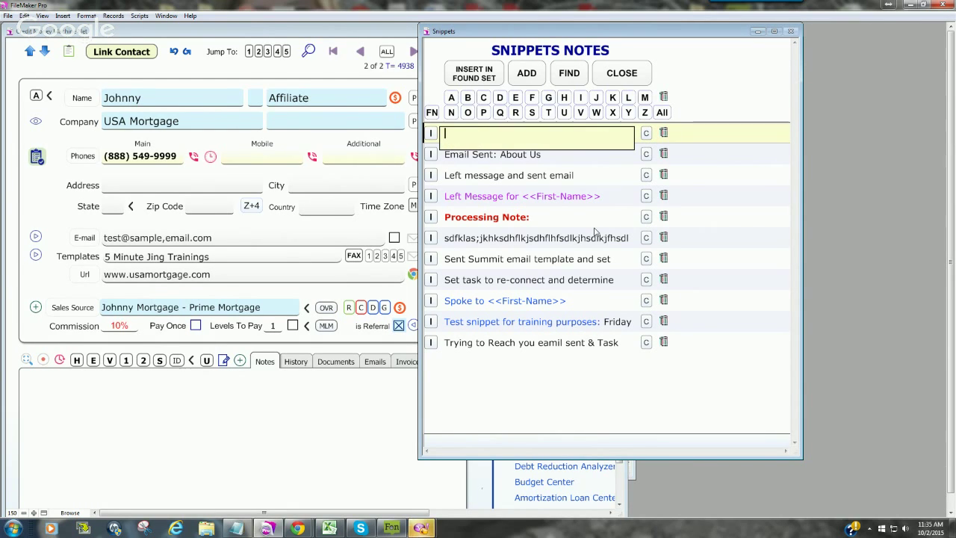
# - Write the new note snippet as "Introduced Affiliate to our process and systems and they will be sending leads right away" and commit it
pyautogui.write('Introduced Affiliate')
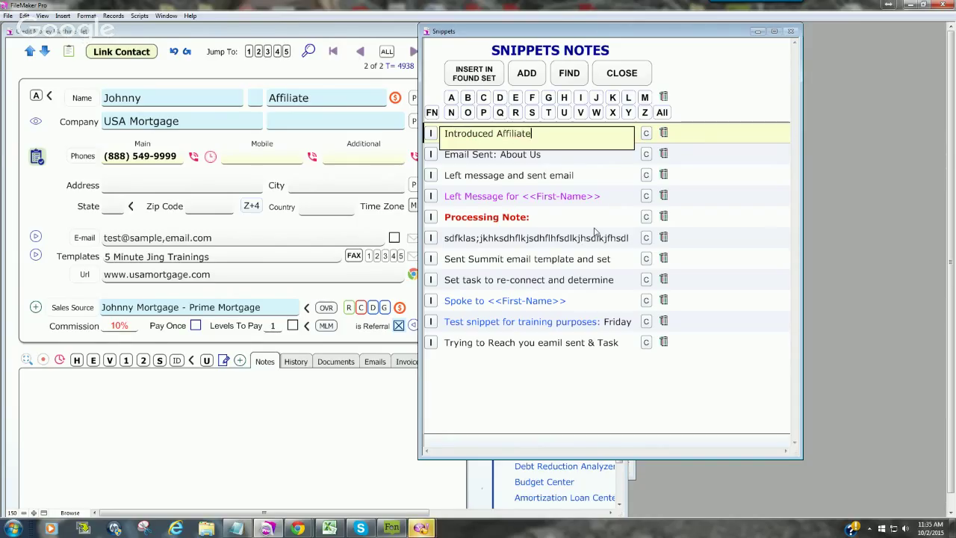
pyautogui.write(' to our process and systems and he')
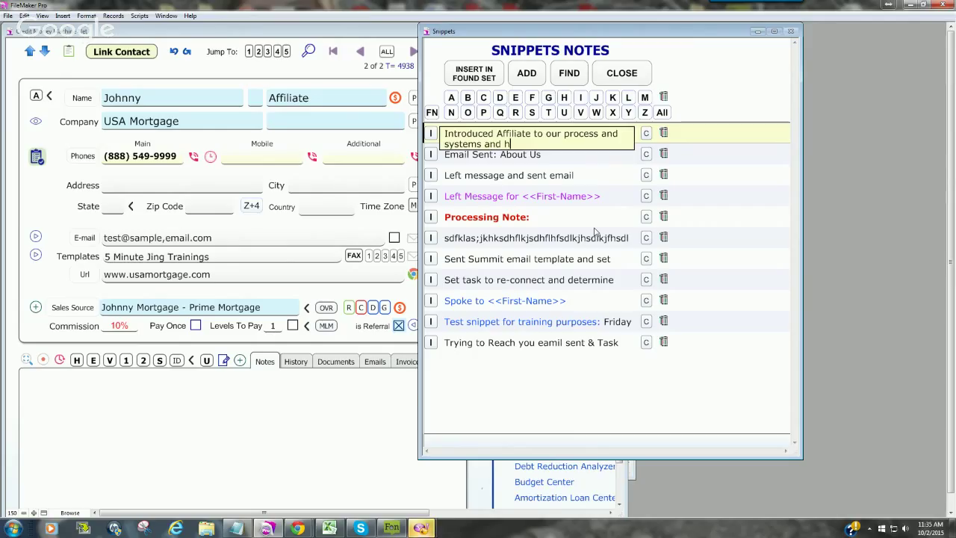
pyautogui.press('BackSpace')
pyautogui.press('BackSpace')
pyautogui.write('they will be sending leads right')
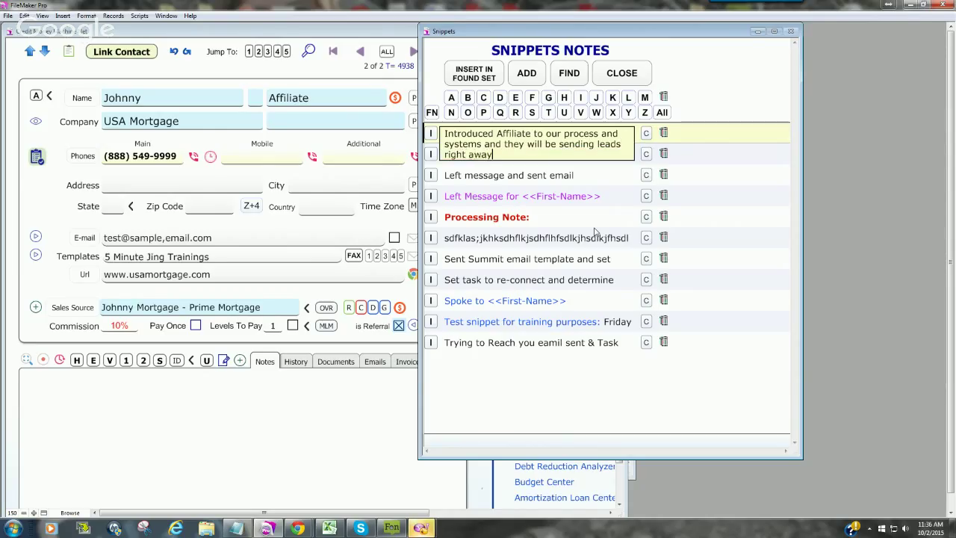
pyautogui.write(' away')
pyautogui.click(693, 99)
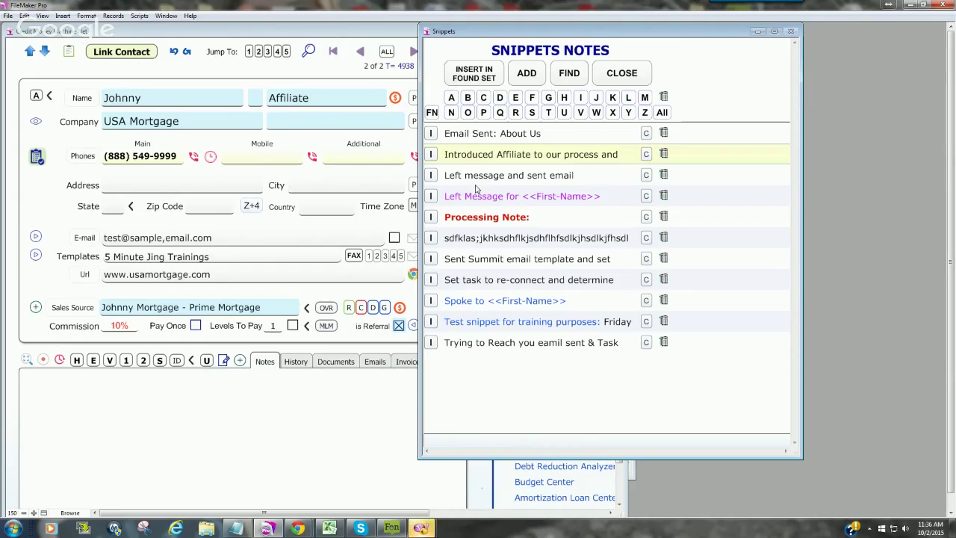
# - Format the words "Introduced Affiliate" in the new snippet as blue, bold text
pyautogui.click(532, 157)
pyautogui.hotkey('shift', 'Left')
pyautogui.hotkey('shift', 'Left')
pyautogui.hotkey('shift', 'Left')
pyautogui.hotkey('shift', 'Left')
pyautogui.hotkey('shift', 'Left')
pyautogui.hotkey('shift', 'Left')
pyautogui.hotkey('shift', 'Left')
pyautogui.hotkey('shift', 'Left')
pyautogui.hotkey('shift', 'Left')
pyautogui.hotkey('shift', 'Left')
pyautogui.hotkey('shift', 'Left')
pyautogui.hotkey('shift', 'Left')
pyautogui.hotkey('shift', 'Left')
pyautogui.hotkey('shift', 'Left')
pyautogui.hotkey('shift', 'Left')
pyautogui.hotkey('shift', 'Left')
pyautogui.hotkey('shift', 'Left')
pyautogui.hotkey('shift', 'Left')
pyautogui.hotkey('shift', 'Left')
pyautogui.hotkey('shift', 'Left')
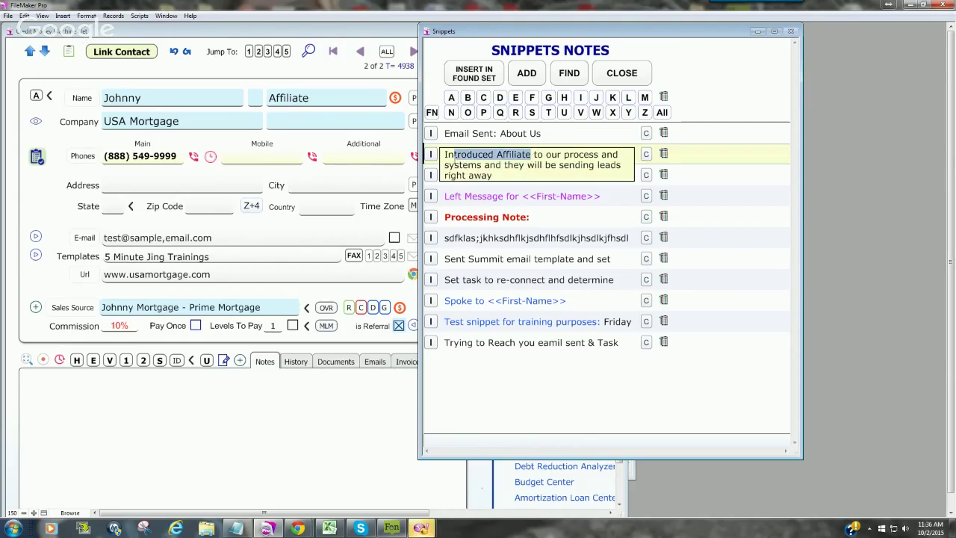
pyautogui.rightClick(529, 155)
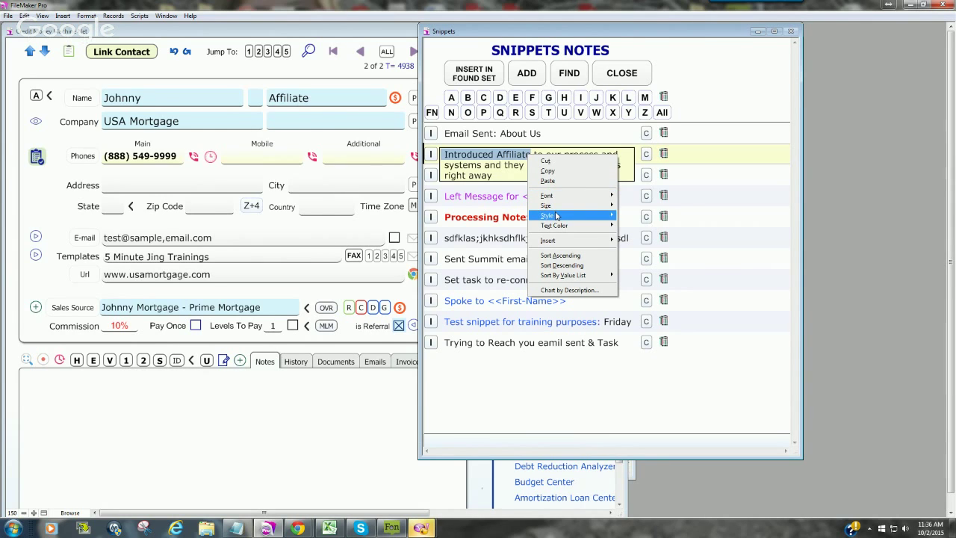
pyautogui.moveTo(559, 226)
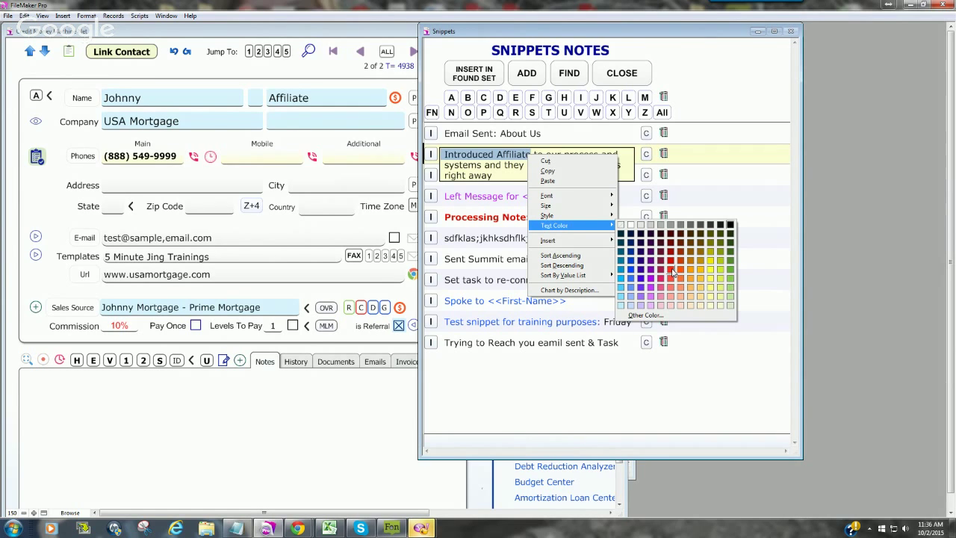
pyautogui.click(633, 282)
pyautogui.rightClick(520, 160)
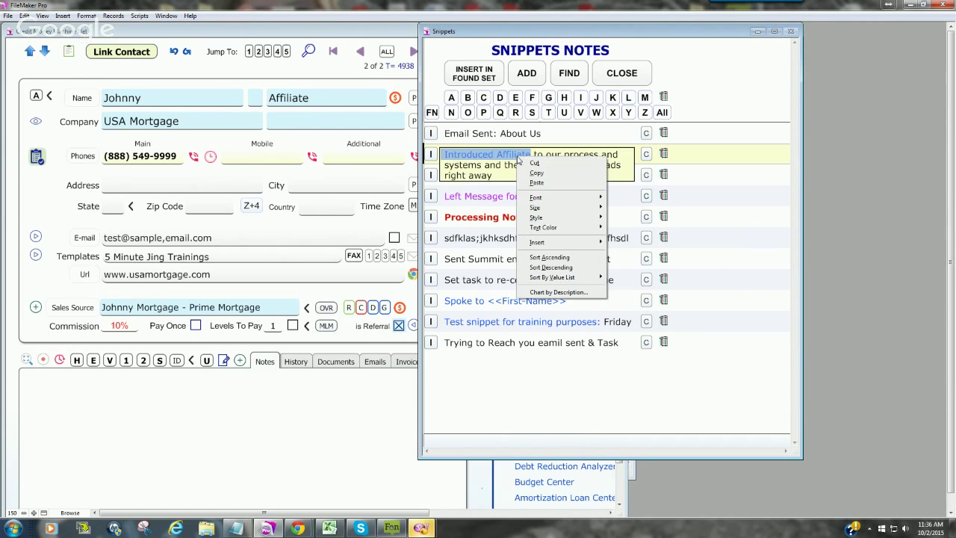
pyautogui.moveTo(575, 217)
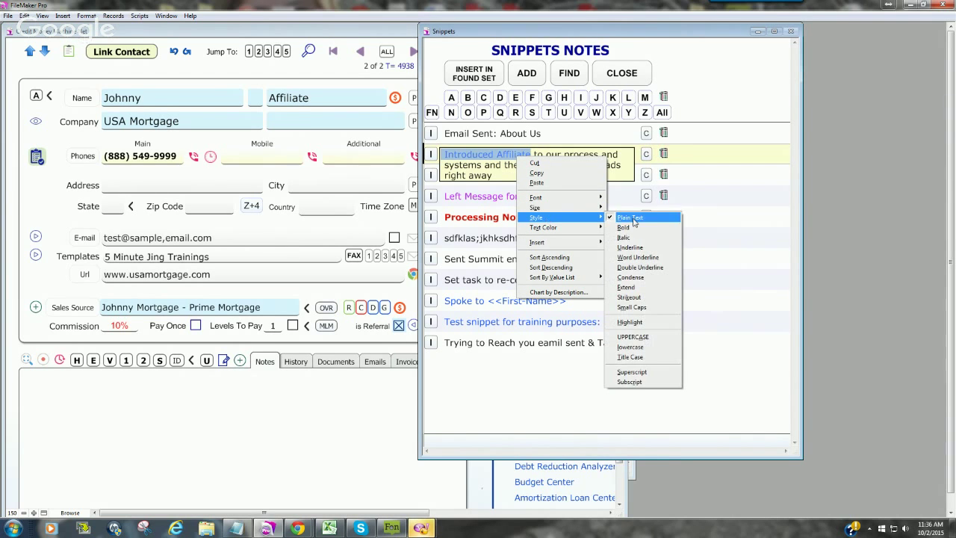
pyautogui.click(634, 227)
pyautogui.click(705, 118)
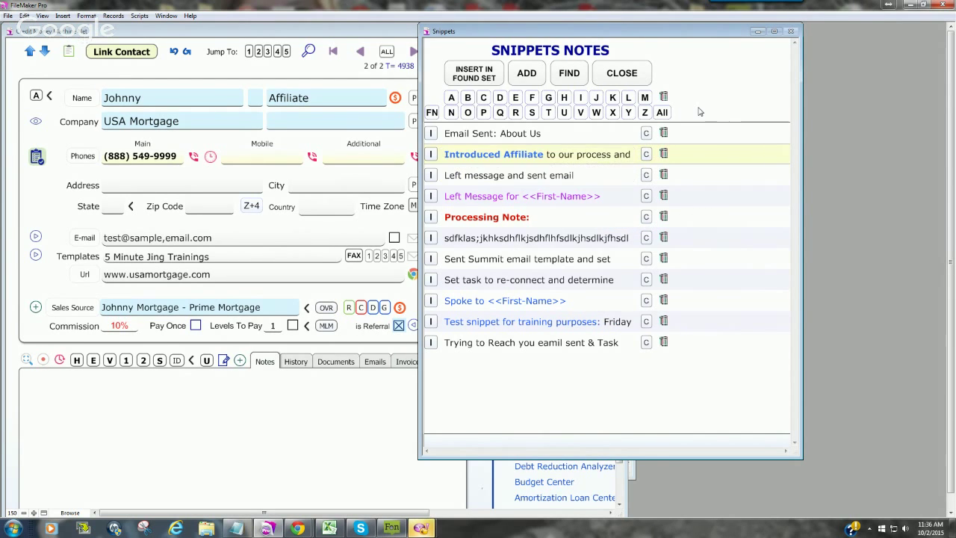
# - Close the note snippets, reopen them, and insert the Introduced Affiliate snippet into the contact's notes
pyautogui.click(622, 81)
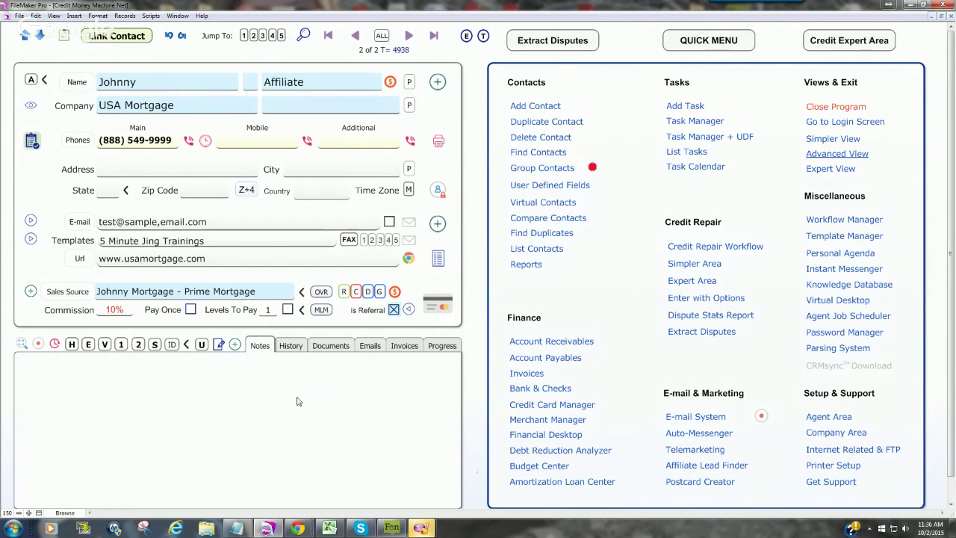
pyautogui.click(154, 344)
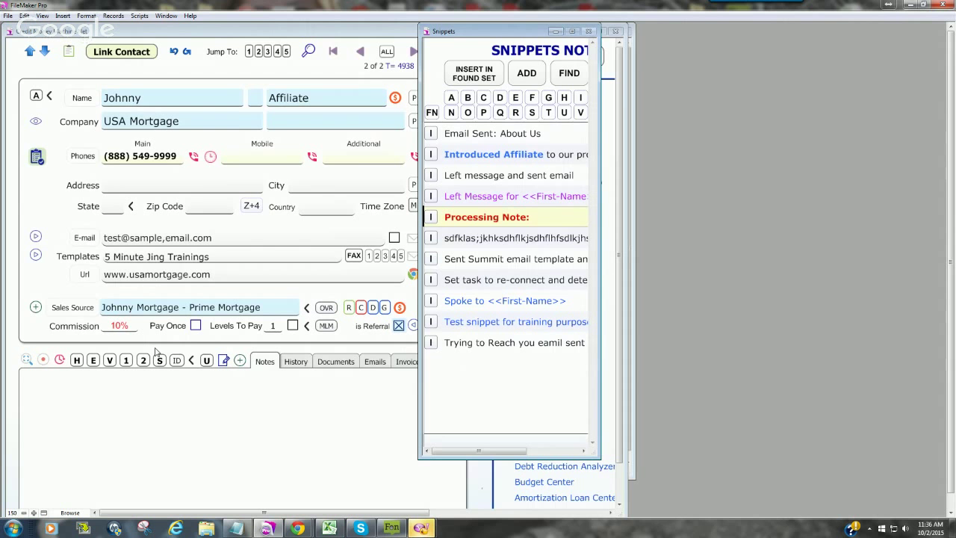
pyautogui.click(430, 154)
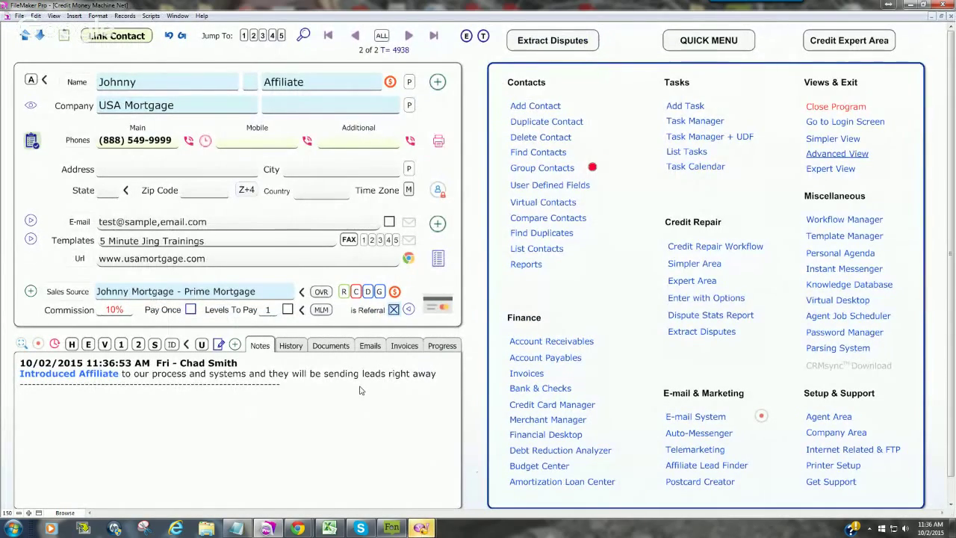
# - View the contact's Task Manager and go back to the main menu
pyautogui.click(671, 124)
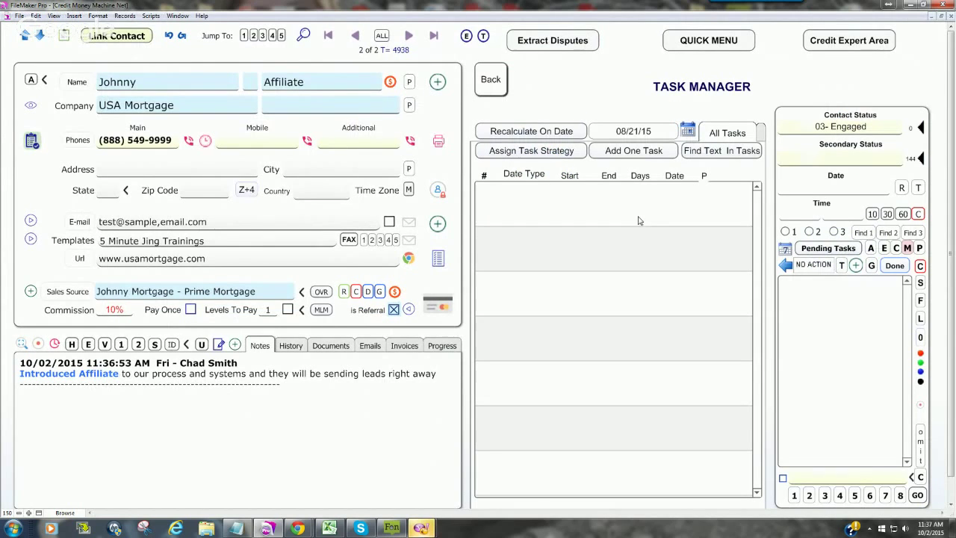
pyautogui.click(491, 79)
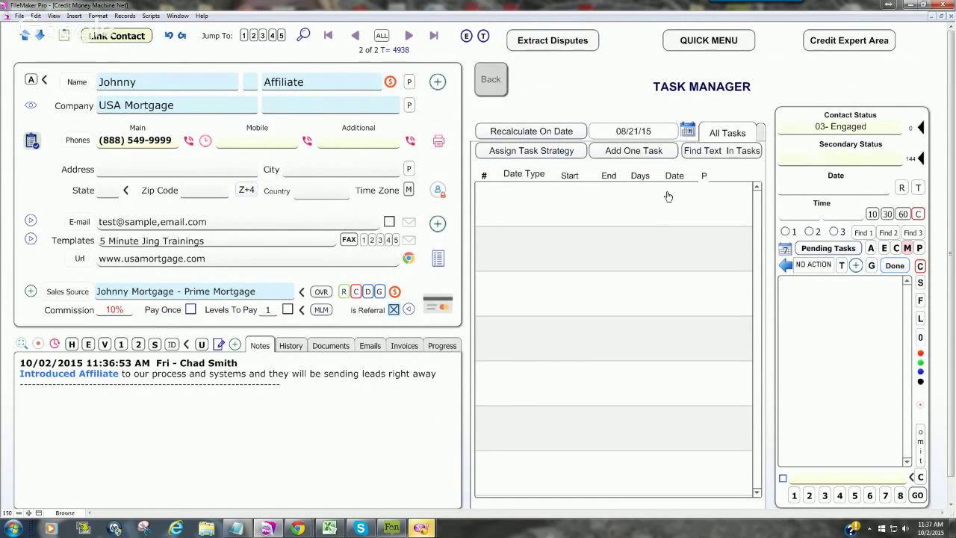